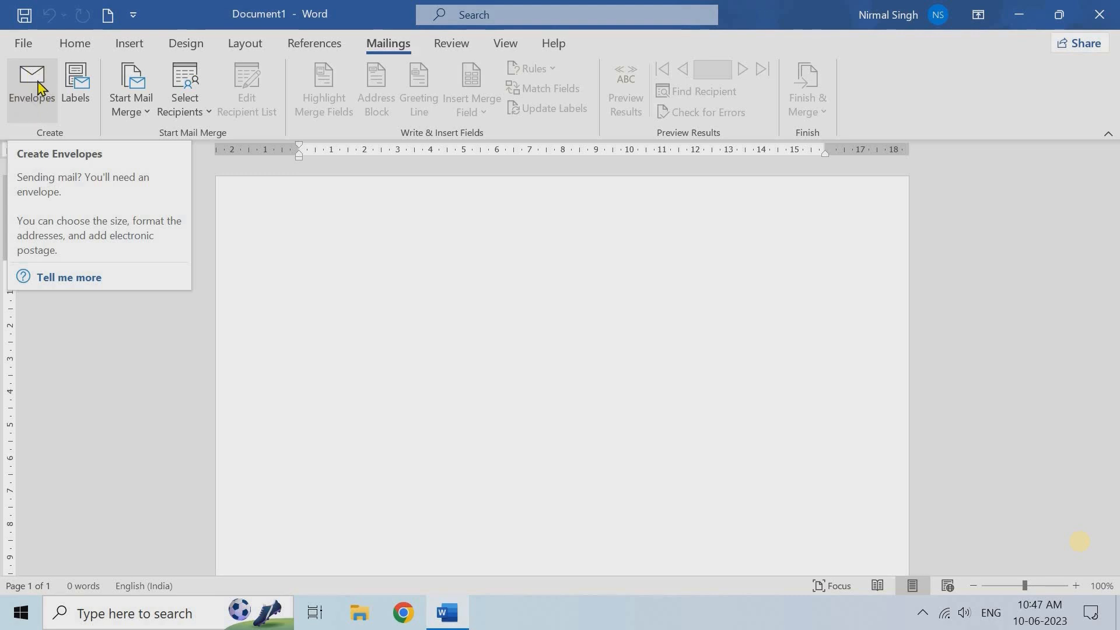
# Start an envelope and enter the recipient's delivery address ending 'New Delhi, Delhi 300261 India'
pyautogui.click(41, 87)
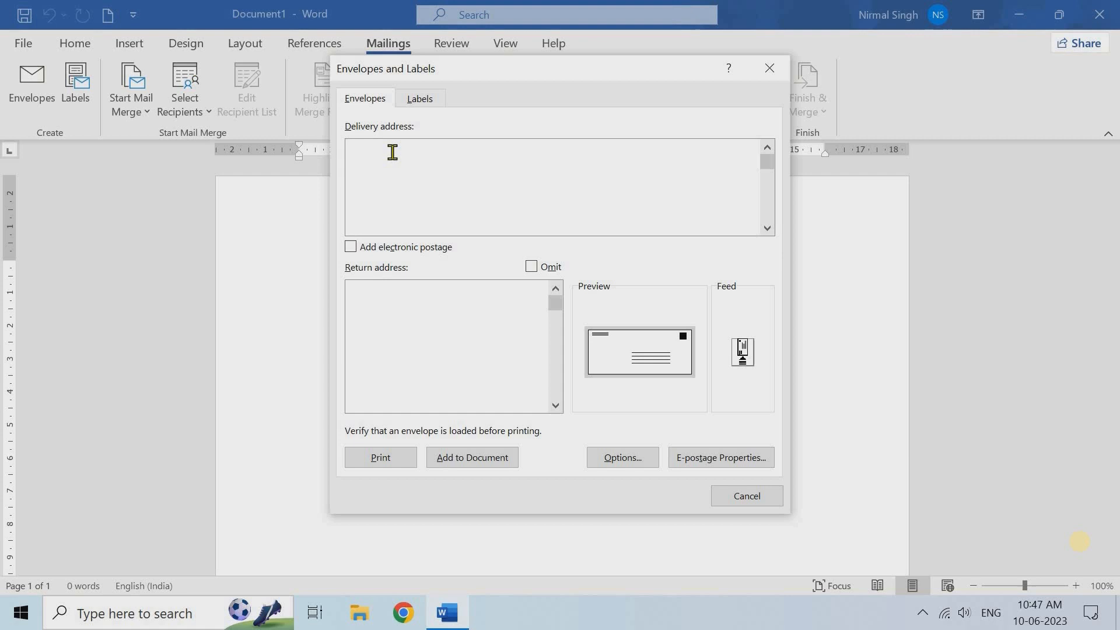
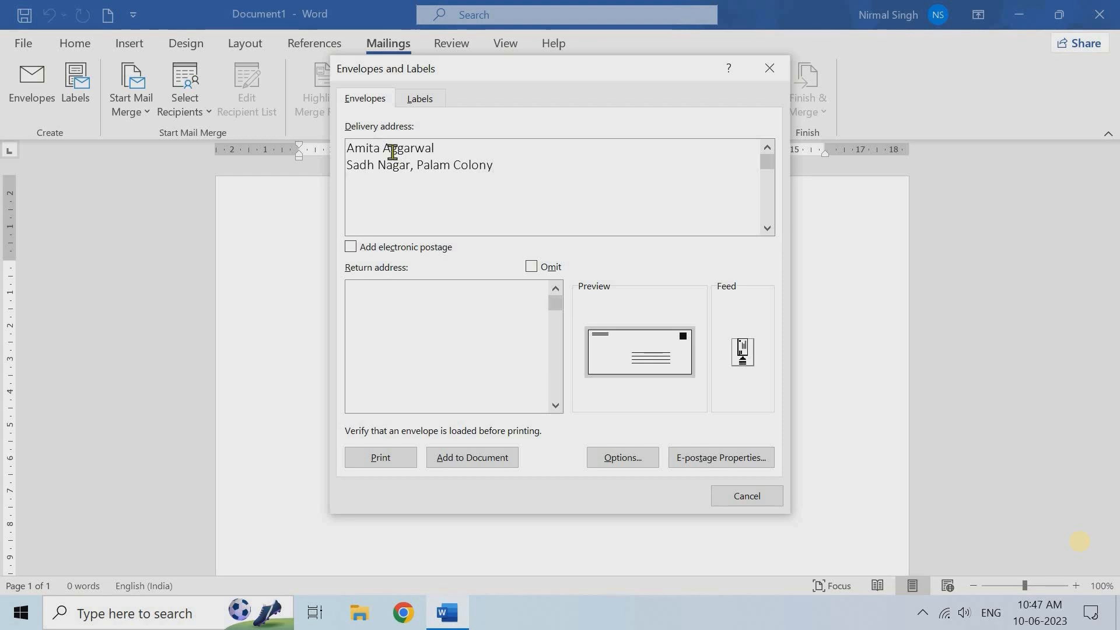
pyautogui.press('Return')
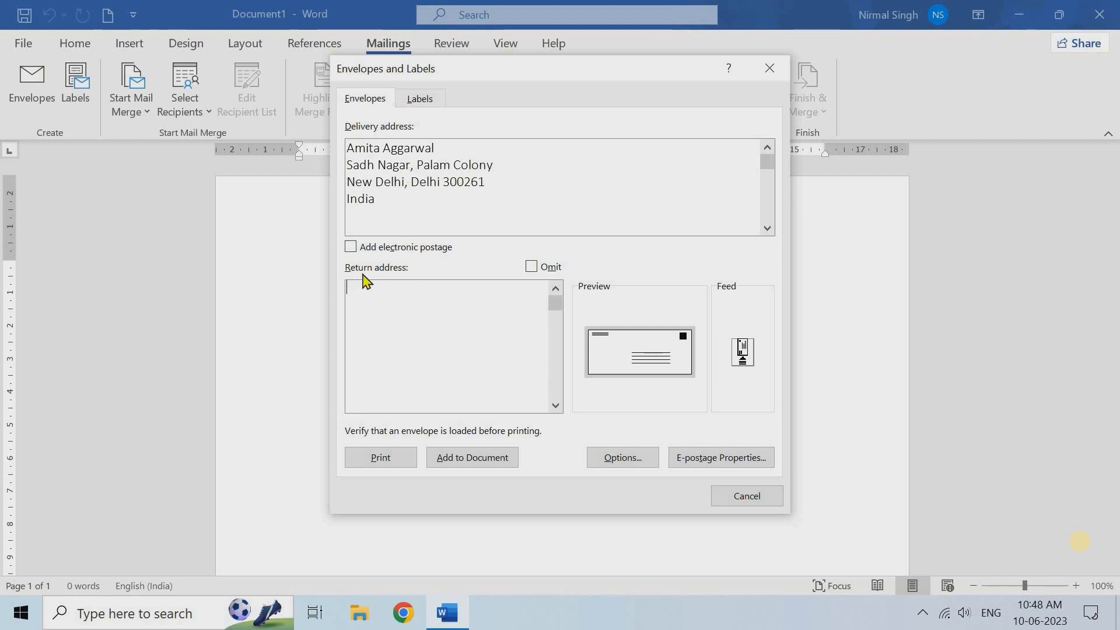
# Fill in the return address with the sender's name and 'Mathura'
pyautogui.press('Return')
pyautogui.write('Mathura')
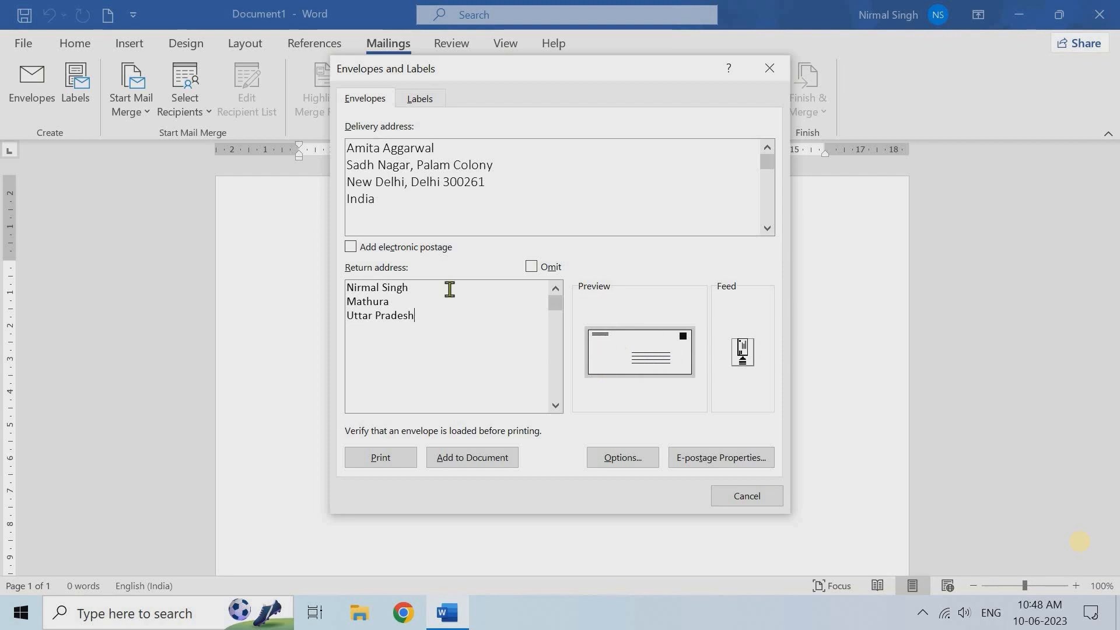
pyautogui.click(425, 303)
# In Envelope Options, keep envelope size Size 10 and leave the delivery address font unchanged
pyautogui.click(622, 458)
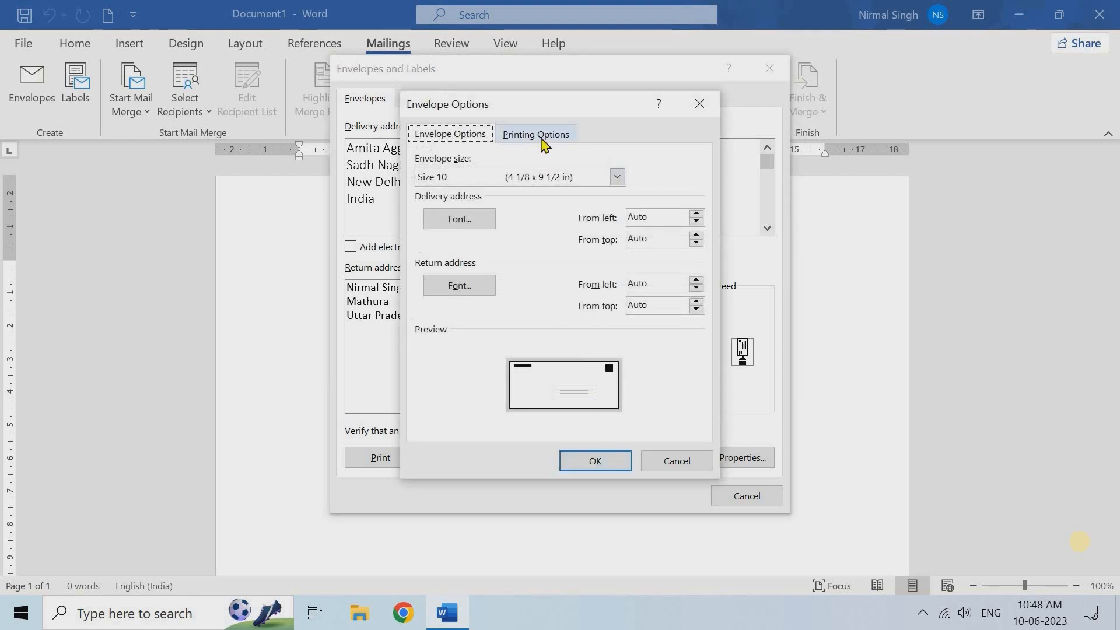
pyautogui.click(617, 178)
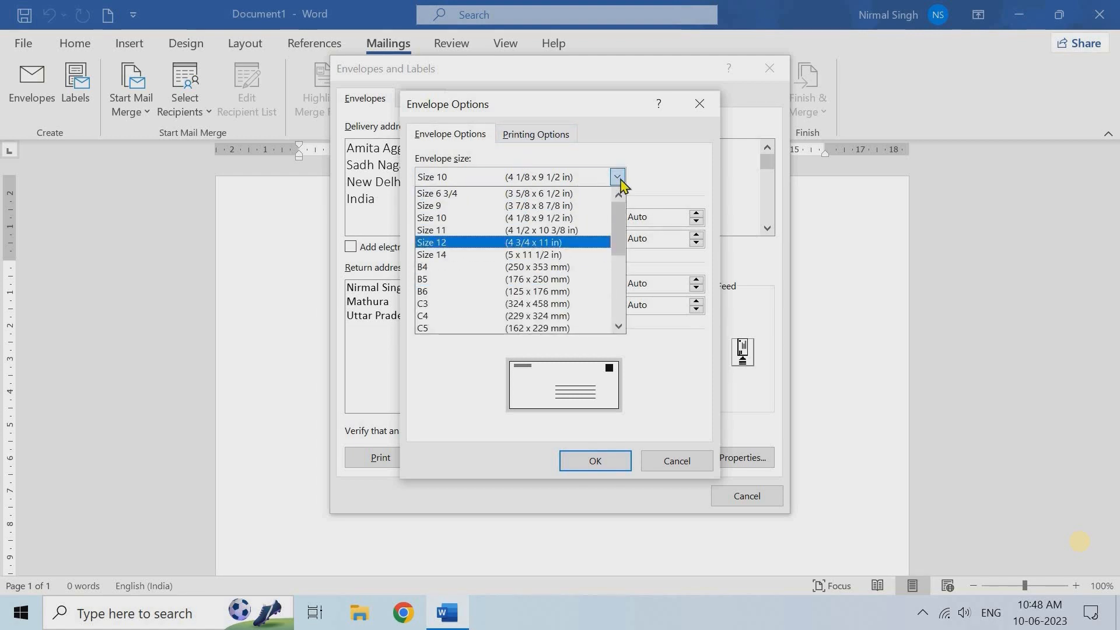
pyautogui.click(618, 178)
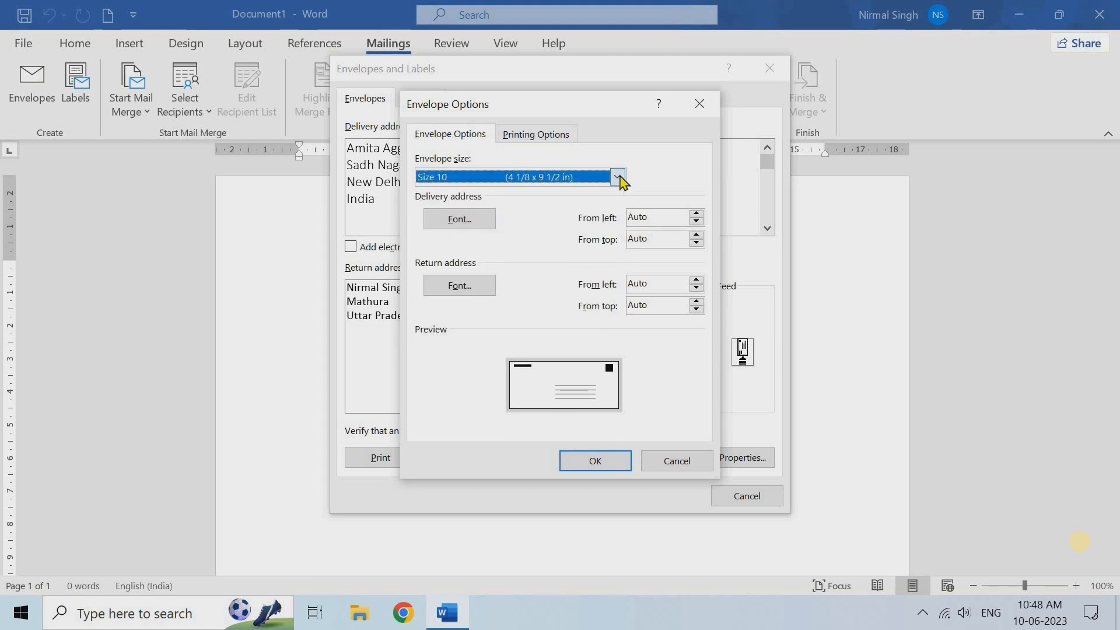
pyautogui.click(459, 220)
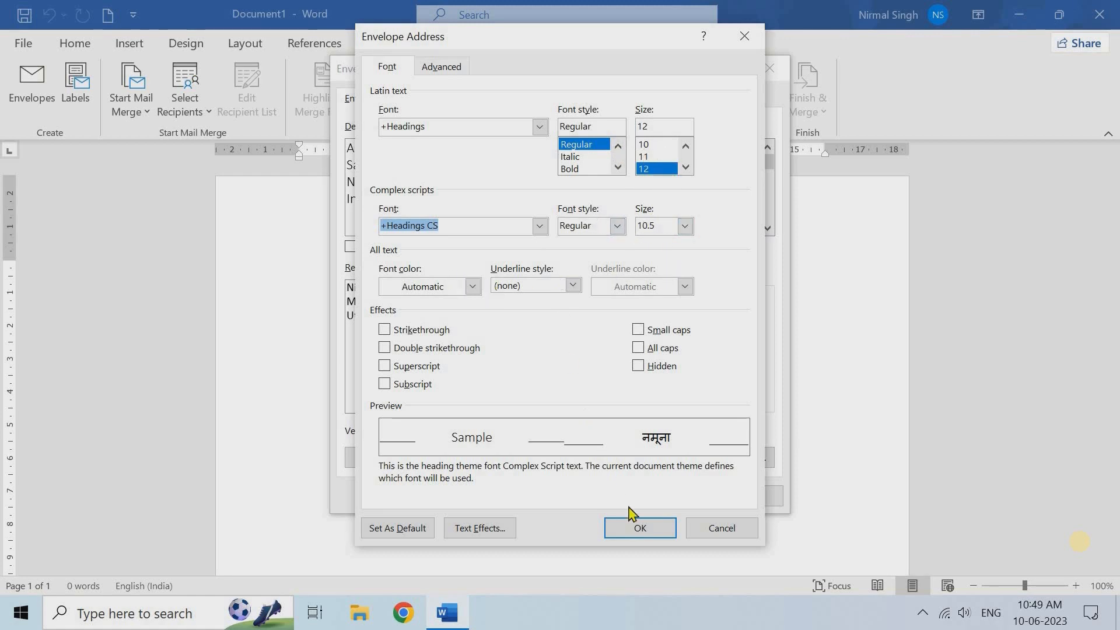
pyautogui.click(720, 528)
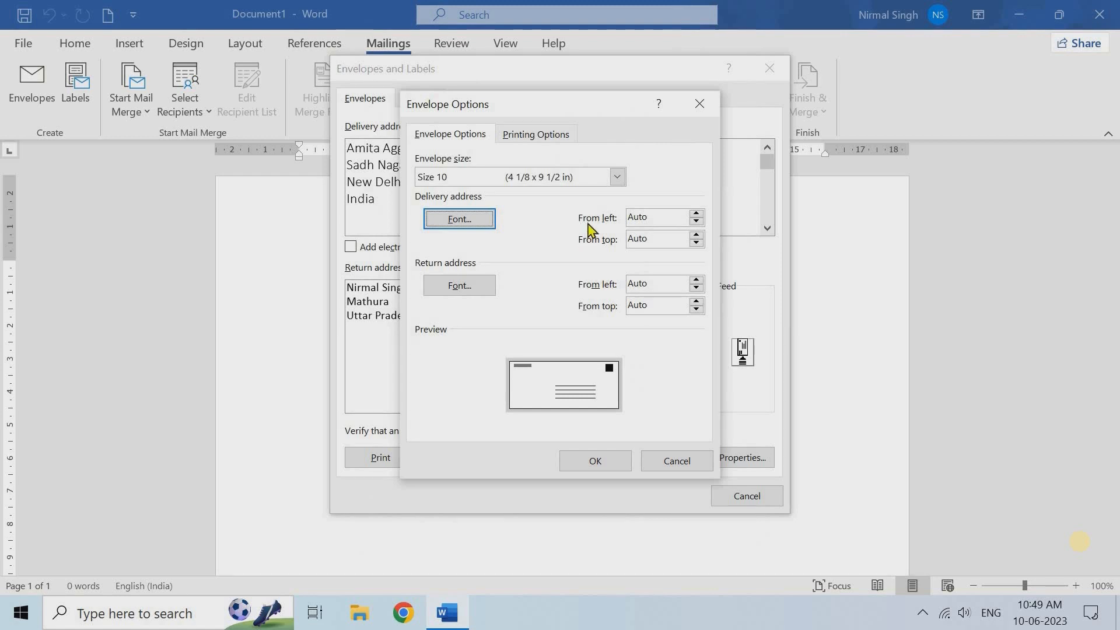
# Try a 2.6 cm delivery address left offset, then set it back to Auto
pyautogui.click(698, 214)
pyautogui.click(698, 216)
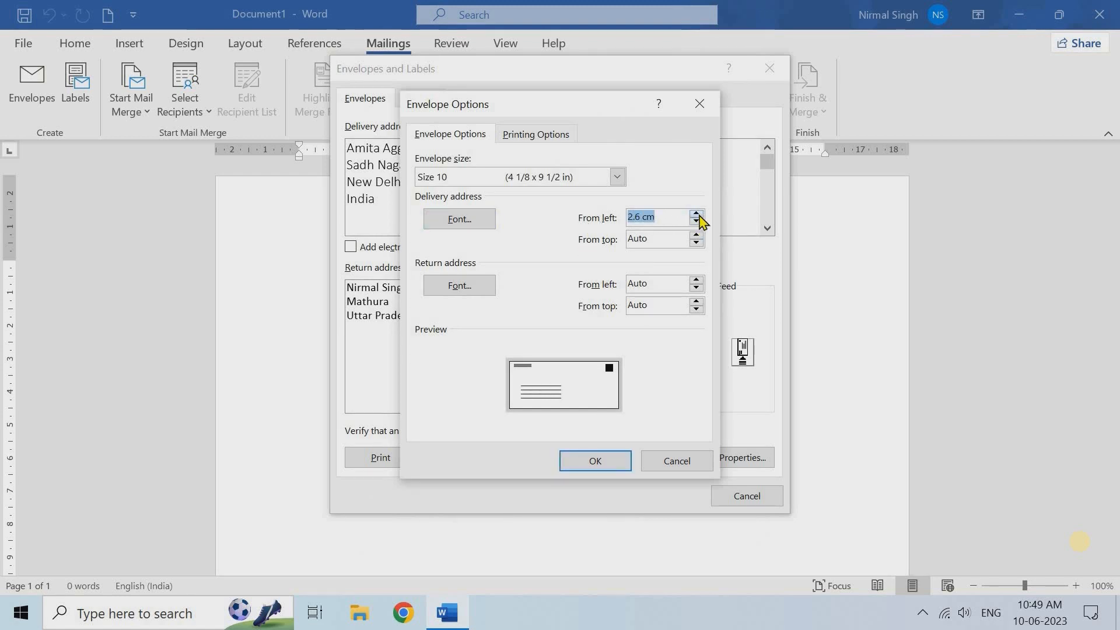
pyautogui.click(697, 221)
pyautogui.click(696, 222)
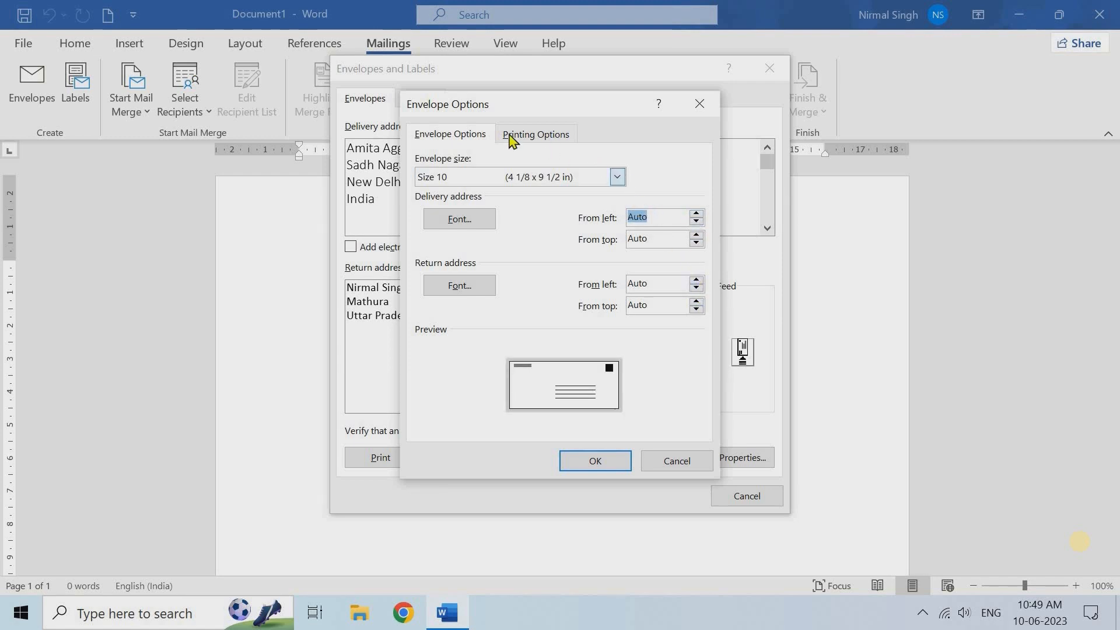
# Review the Printing Options feed method, then cancel Envelope Options without changes
pyautogui.click(542, 139)
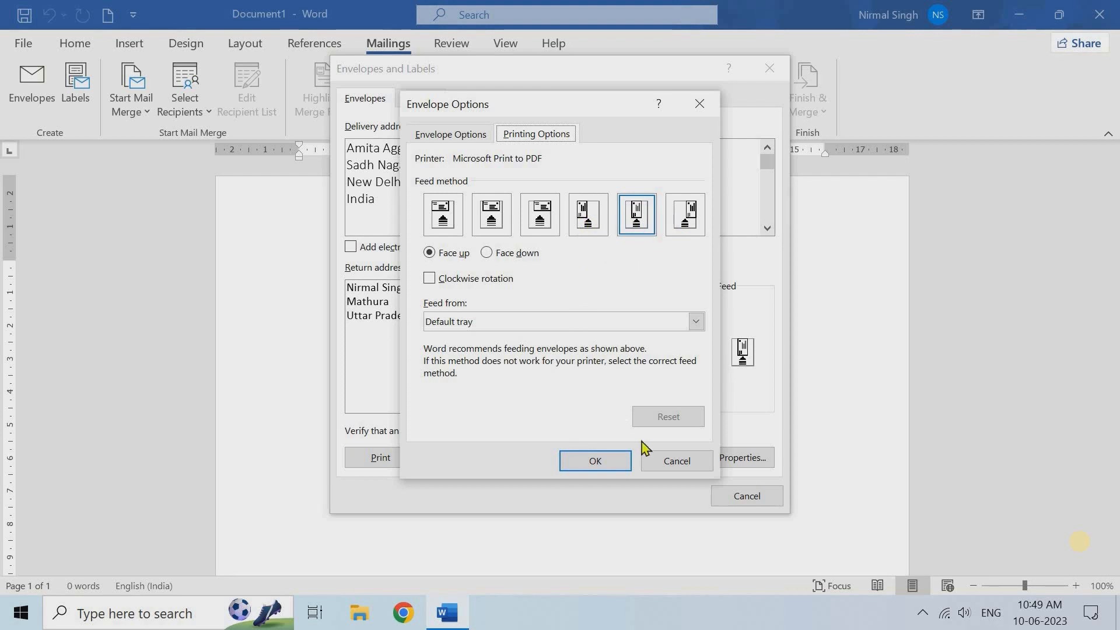
pyautogui.click(675, 467)
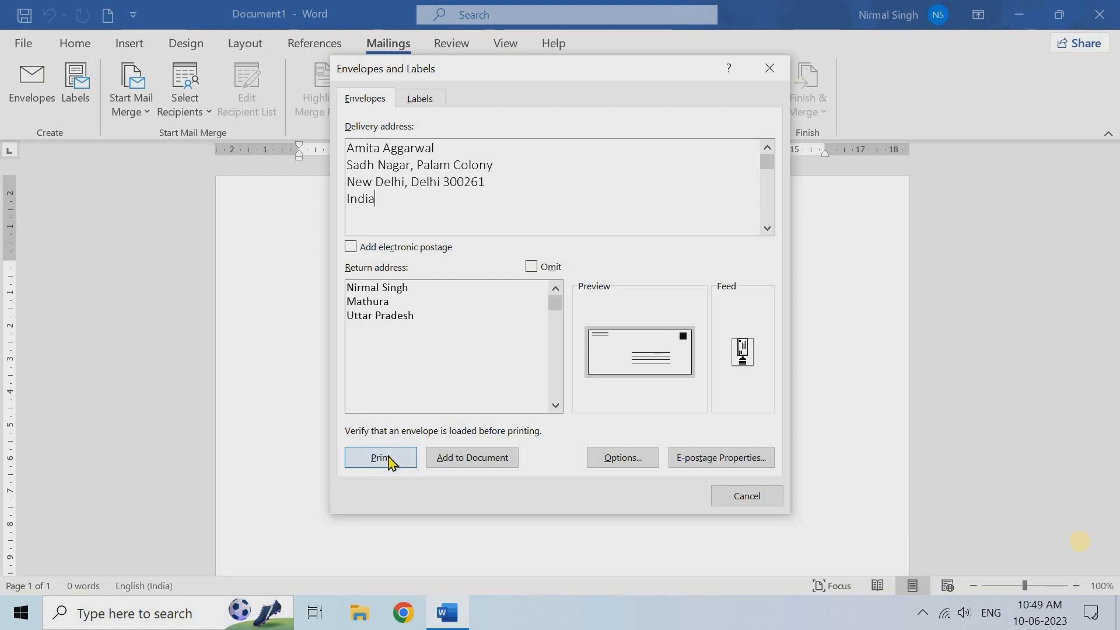
# Add the envelope to the document, saving the new return address as the default
pyautogui.click(476, 461)
pyautogui.click(536, 353)
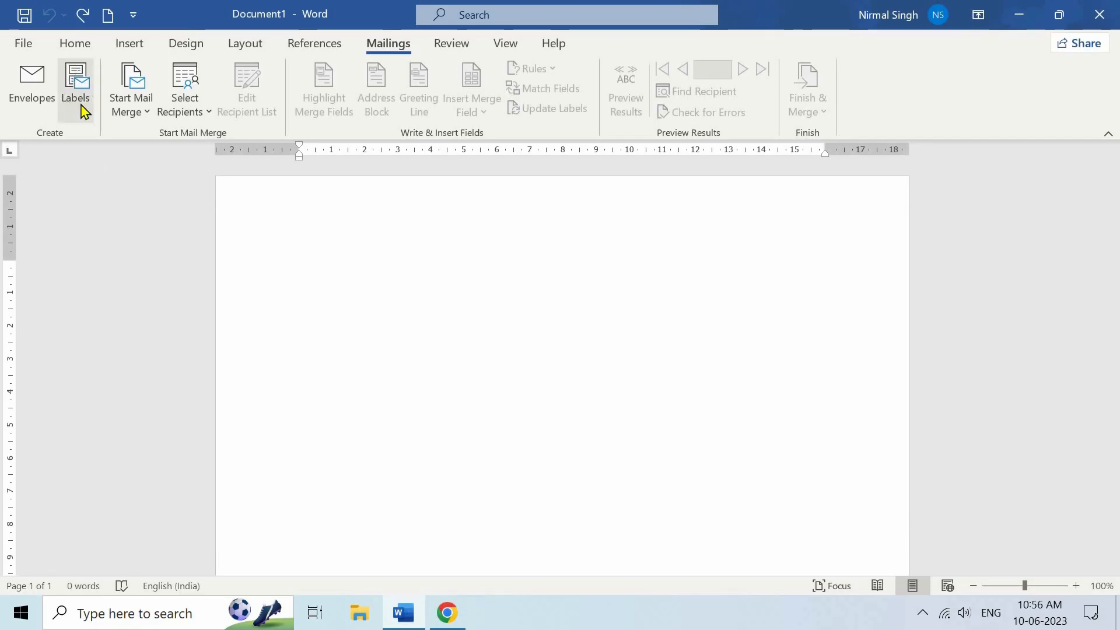
pyautogui.click(79, 89)
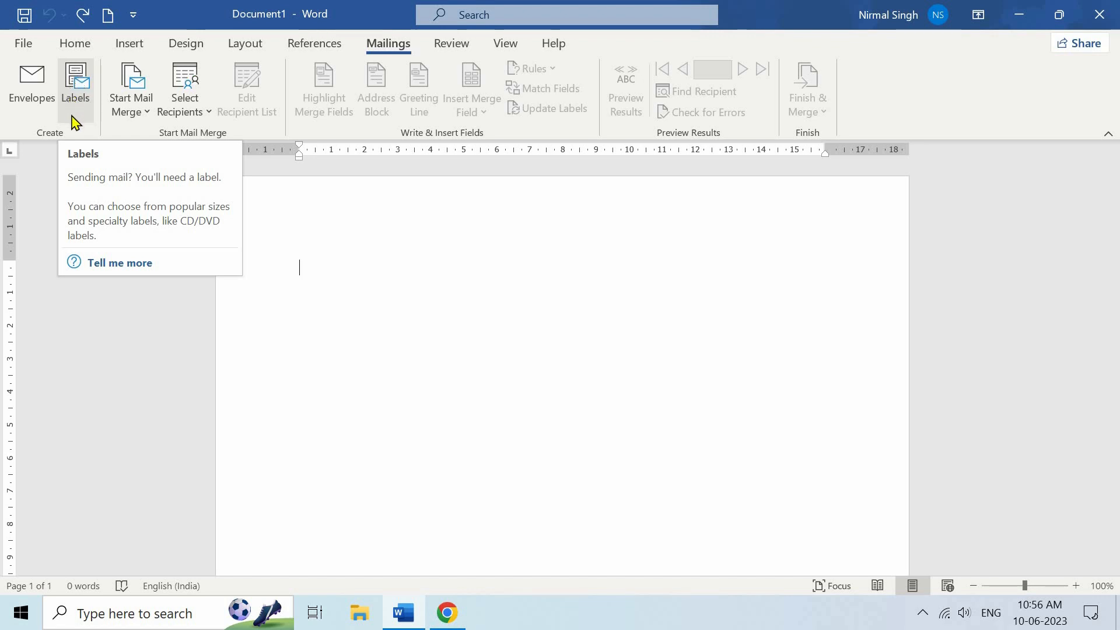
# Create a new document with a full page of labels holding the sender's pasted address
pyautogui.click(78, 83)
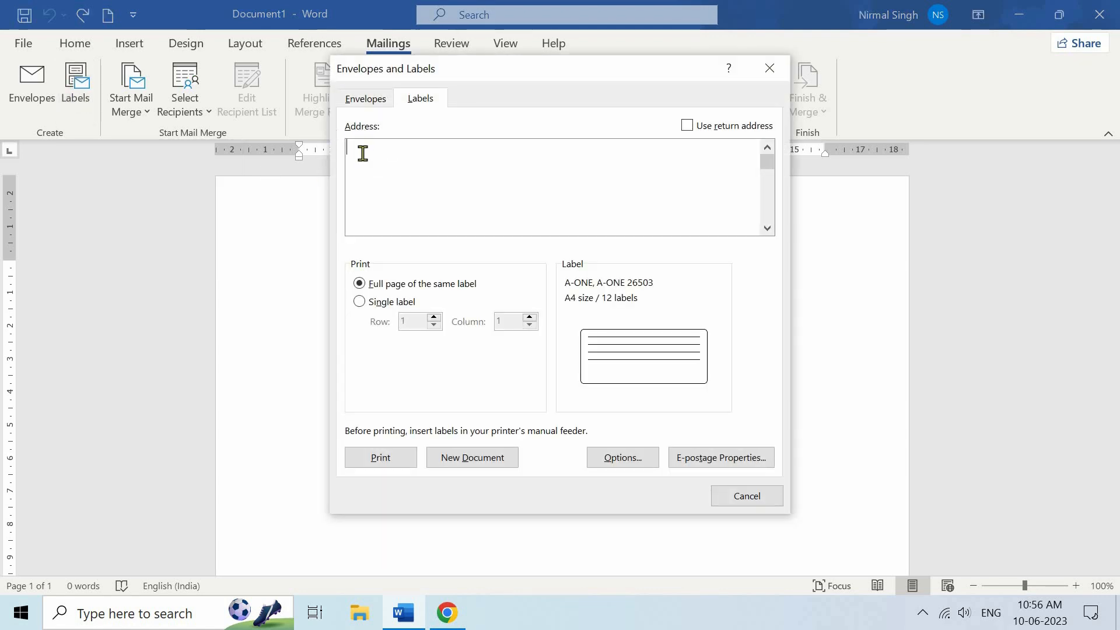
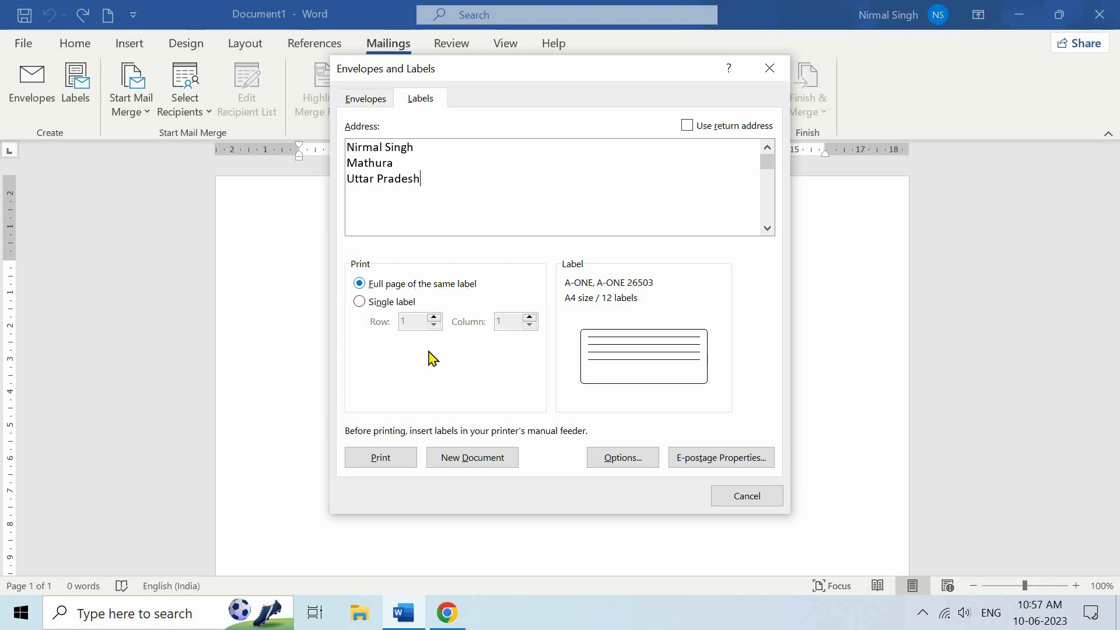
pyautogui.click(468, 457)
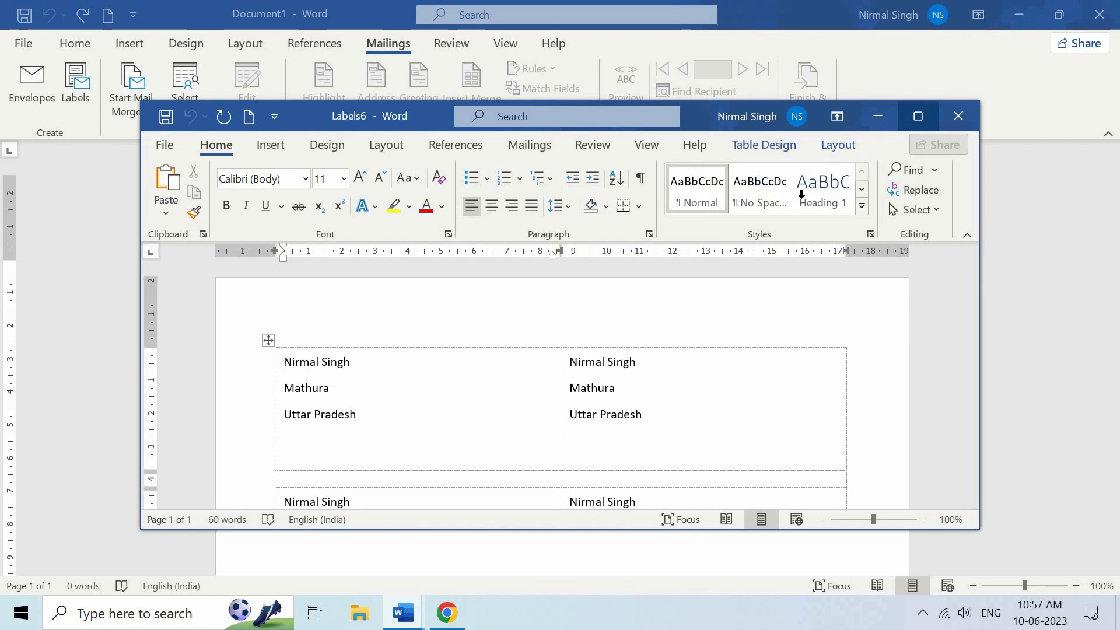
# Maximize the Labels6 document and scroll through the generated labels
pyautogui.click(918, 116)
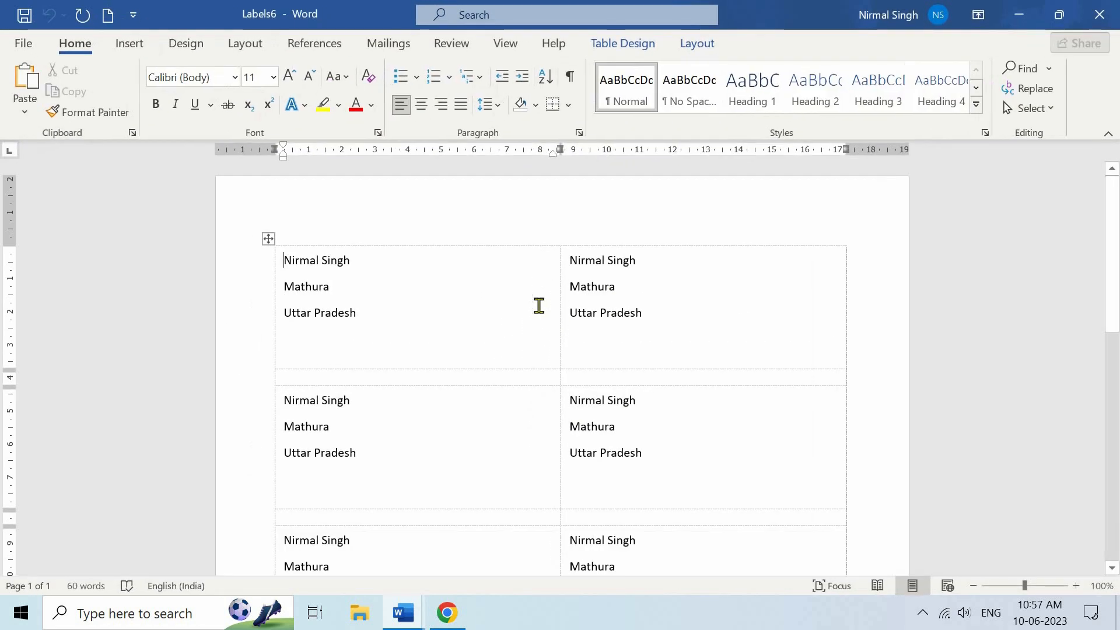
pyautogui.scroll(-6, 540, 305)
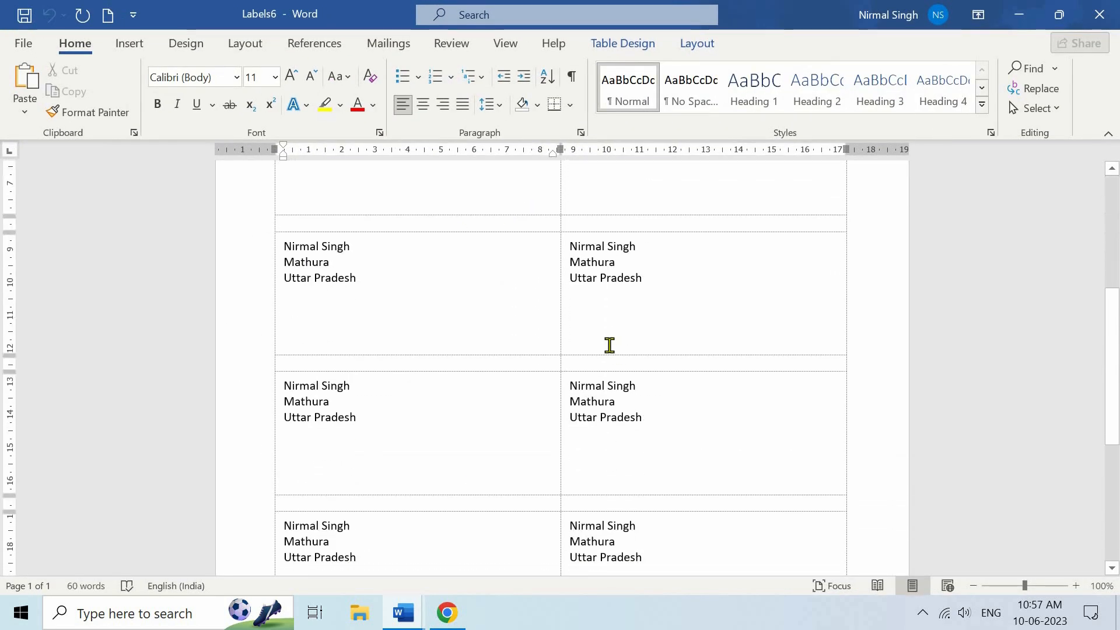
pyautogui.scroll(-6, 608, 345)
# Close Labels6 without saving and reopen Labels with the sender's address pasted
pyautogui.hotkey('ctrl', 'w')
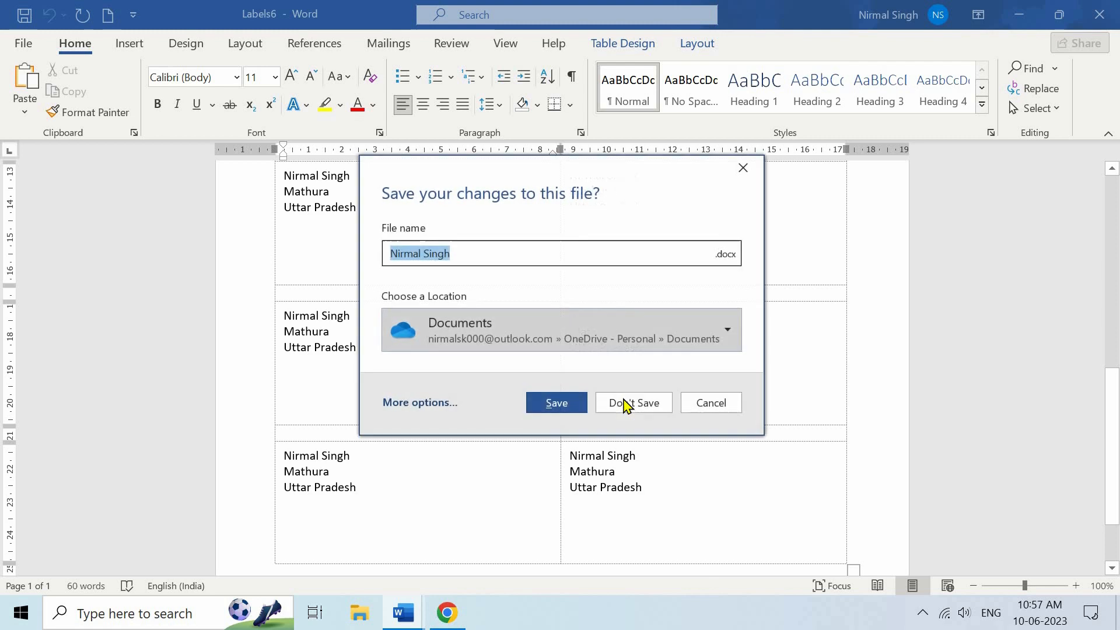
pyautogui.click(630, 403)
pyautogui.click(75, 88)
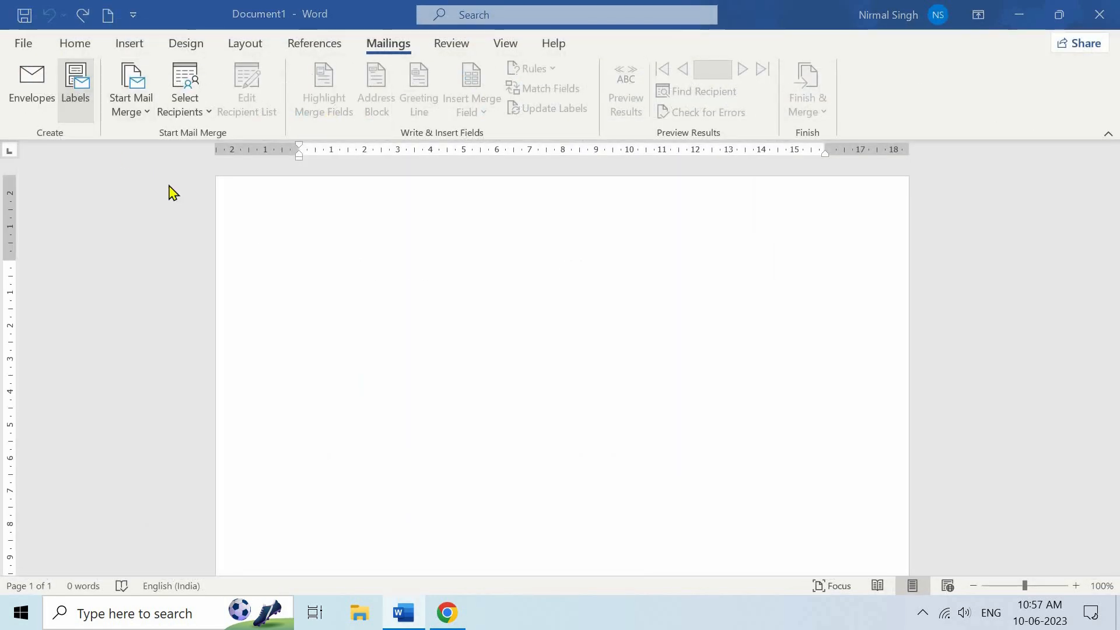
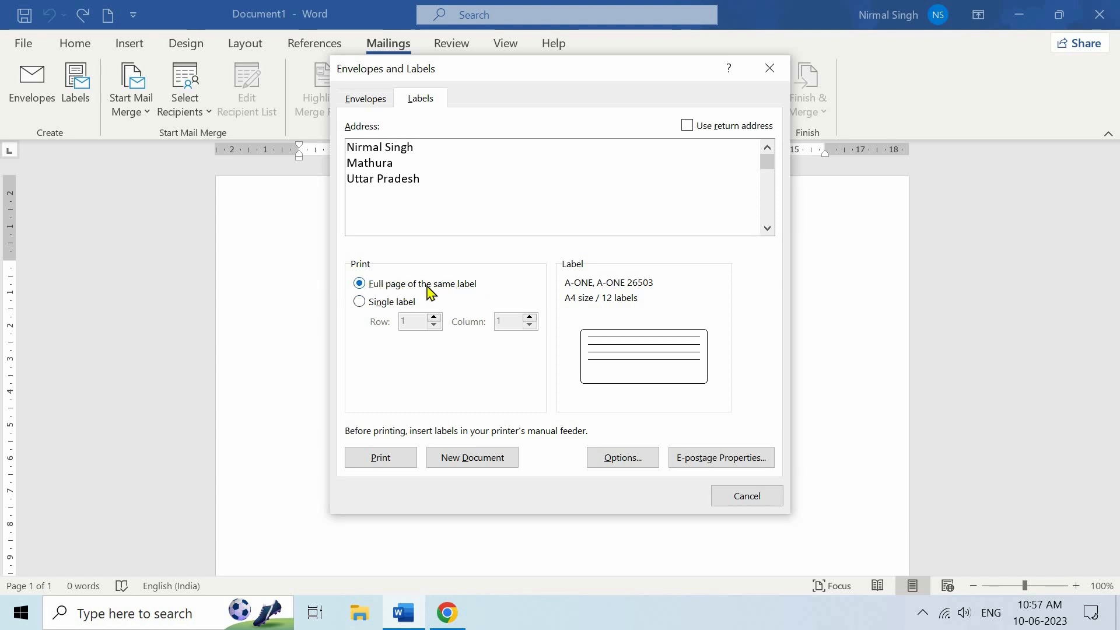
# Keep Full page of the same label and bring up Label Options for A-ONE 26503
pyautogui.click(358, 303)
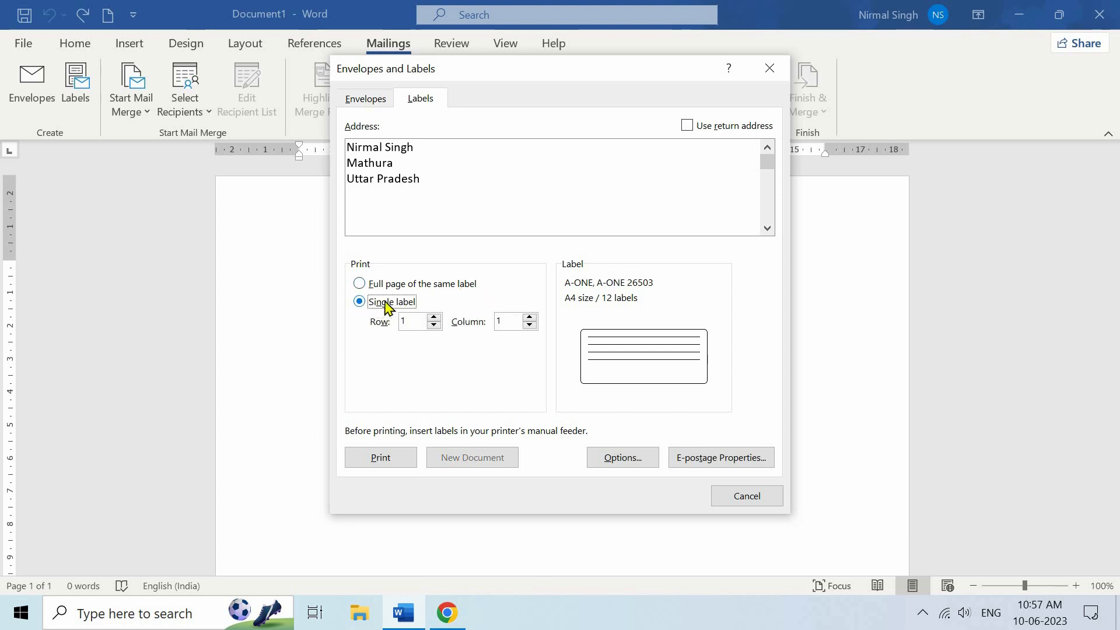
pyautogui.click(360, 284)
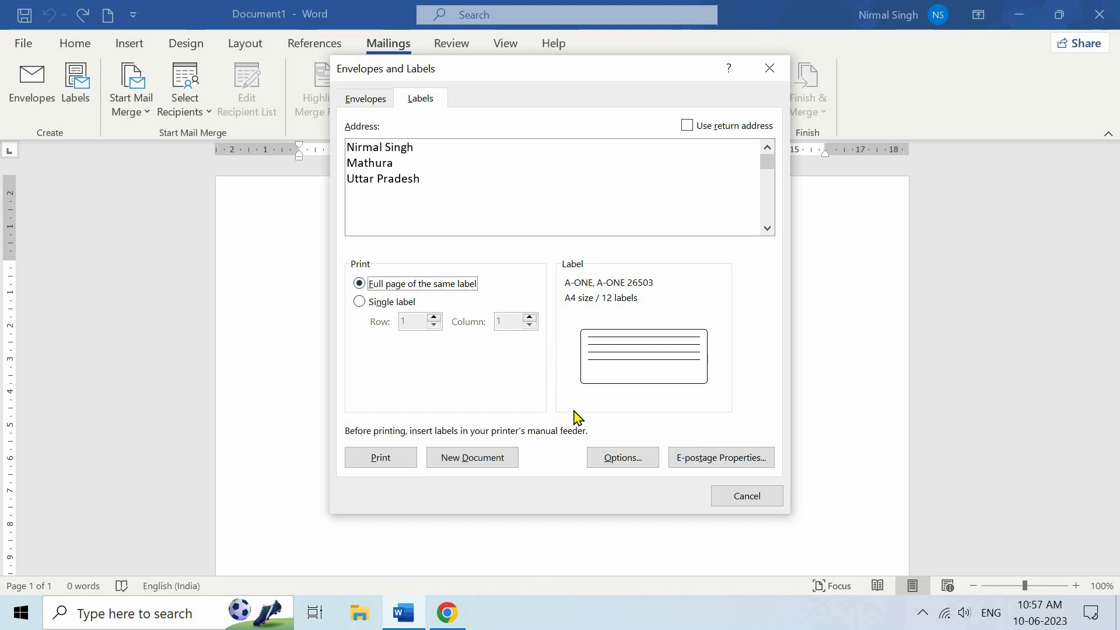
pyautogui.click(629, 462)
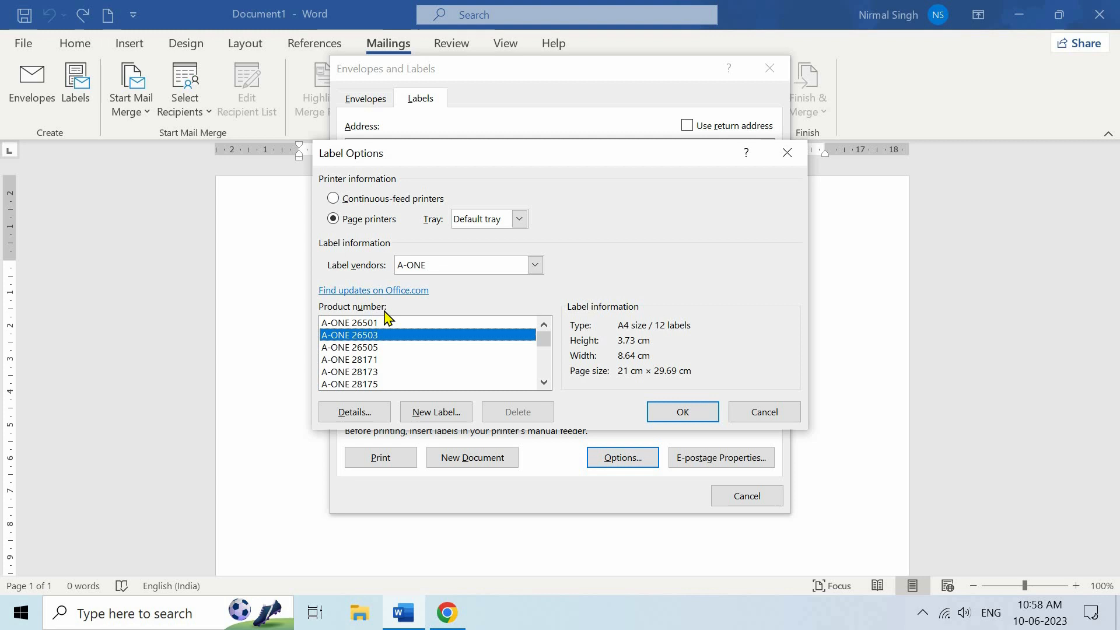
# Check the label sheet product in the browser, then set the vendor to Avery A4/A5
pyautogui.click(445, 611)
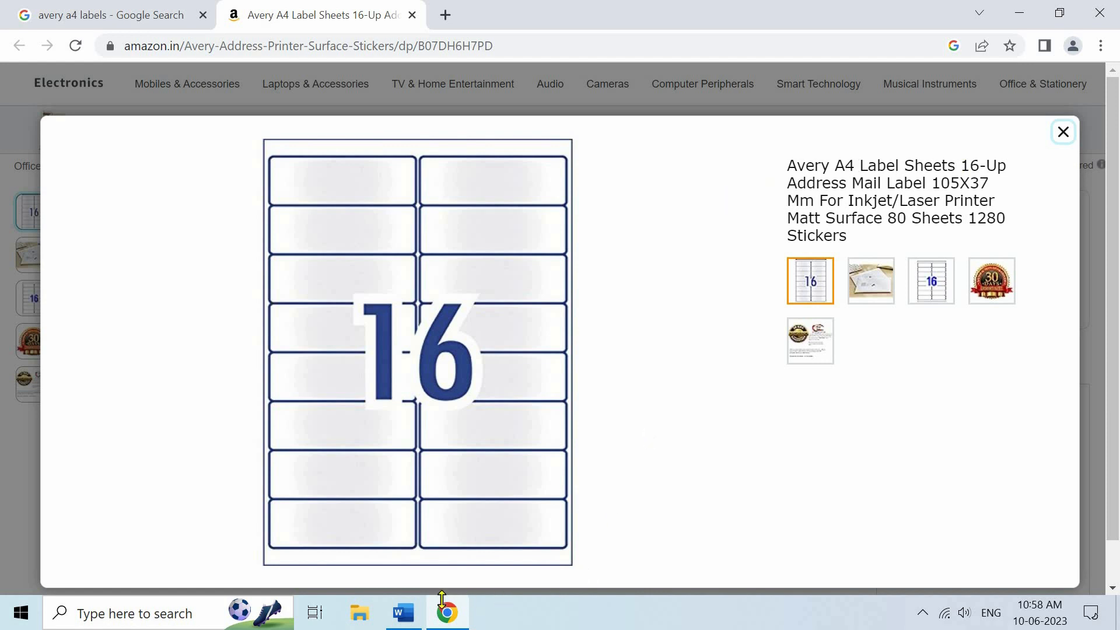
pyautogui.click(405, 617)
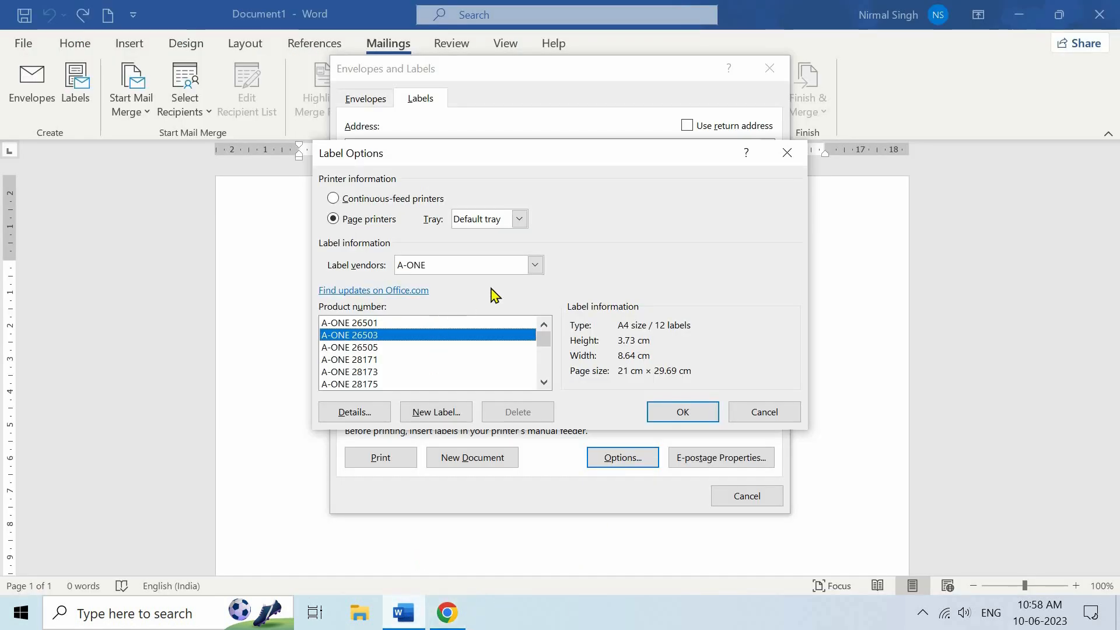
pyautogui.click(535, 265)
pyautogui.scroll(-2, 467, 368)
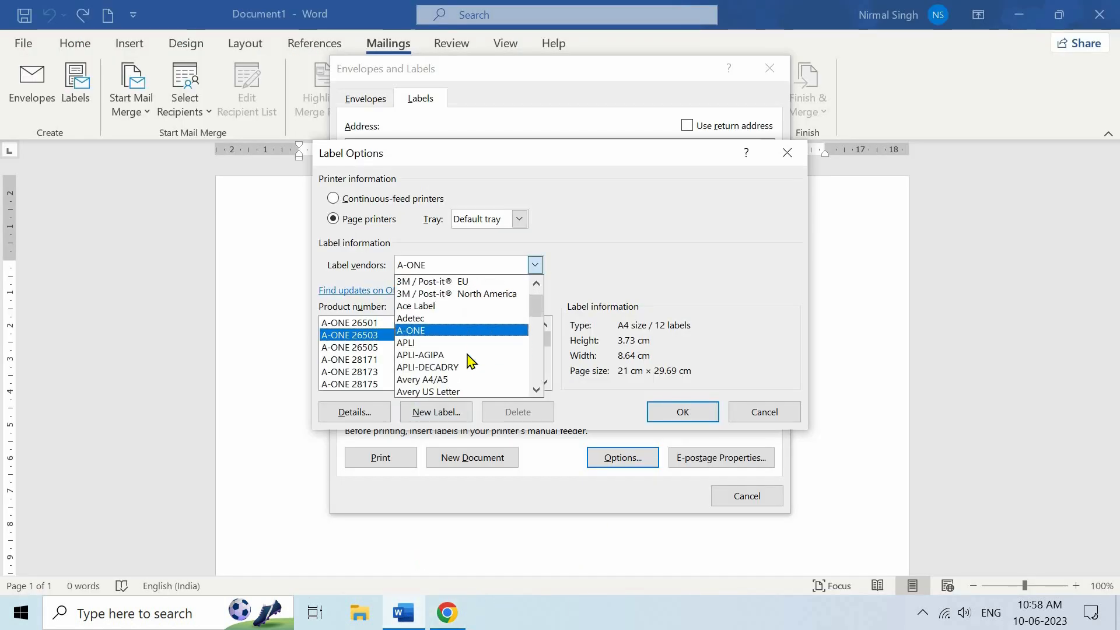
pyautogui.click(450, 369)
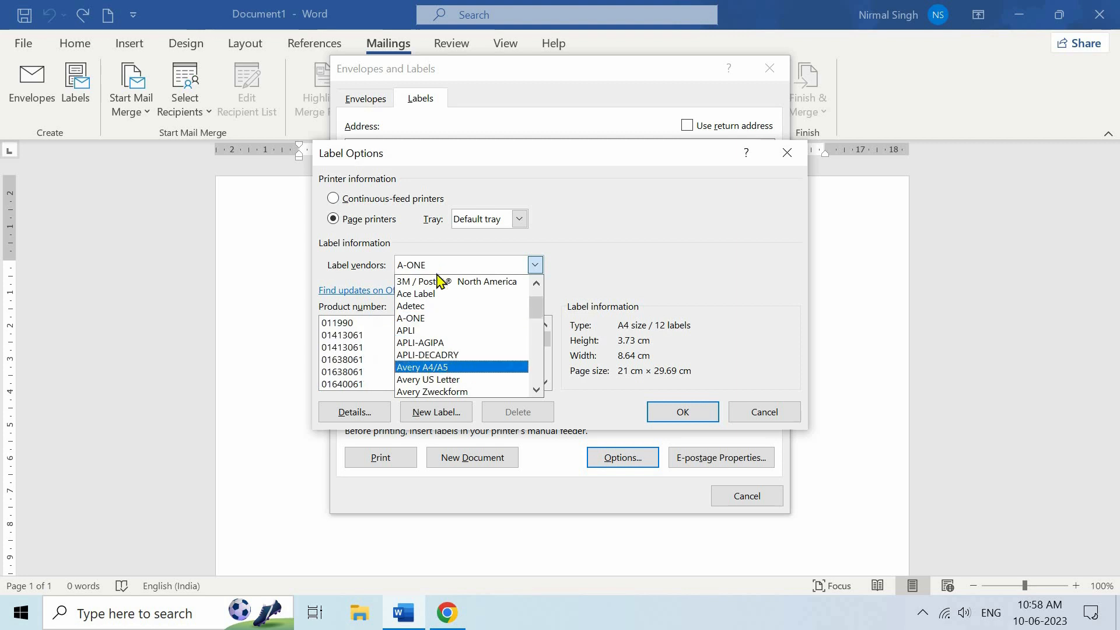
# Compare products 01413061, 011990 and 01638061, then pick 01732061 (2.39 × 9 cm)
pyautogui.click(387, 349)
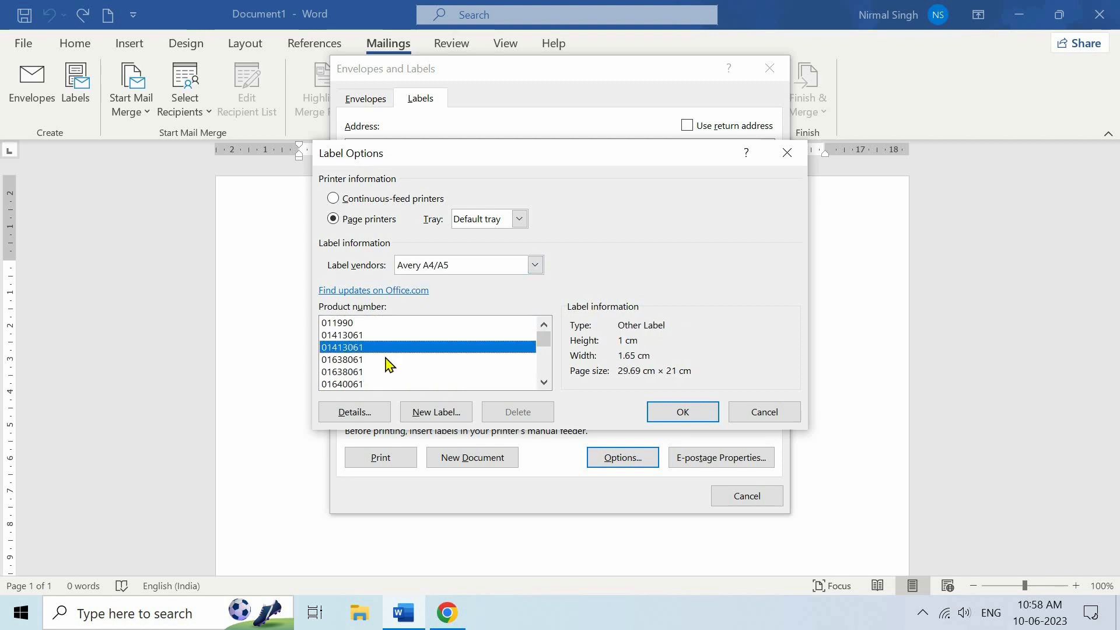
pyautogui.click(389, 373)
pyautogui.click(386, 324)
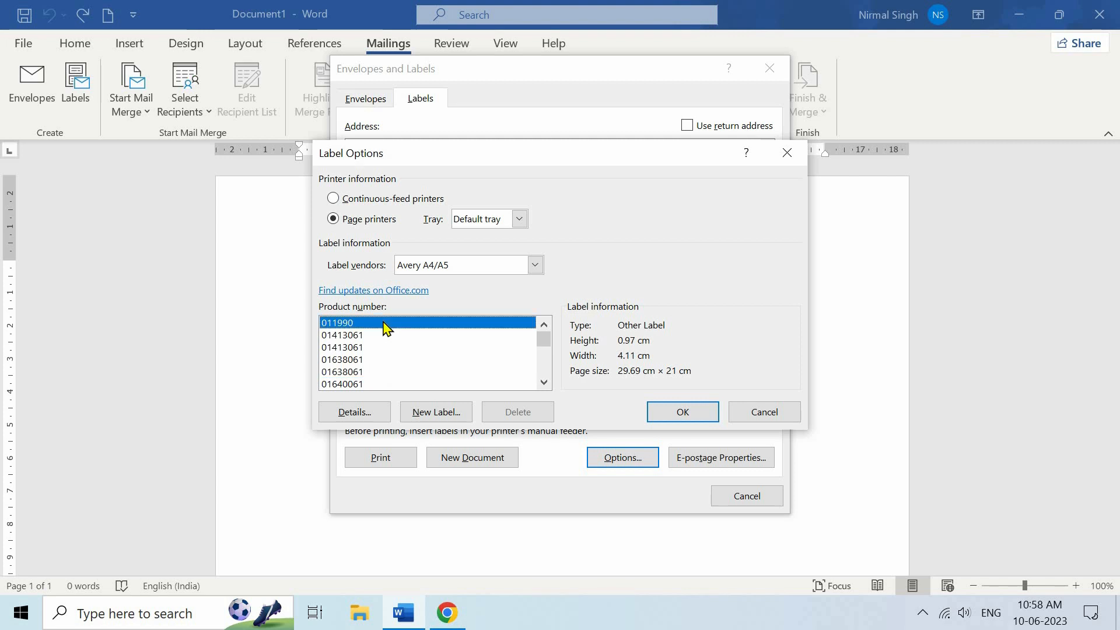
pyautogui.click(412, 372)
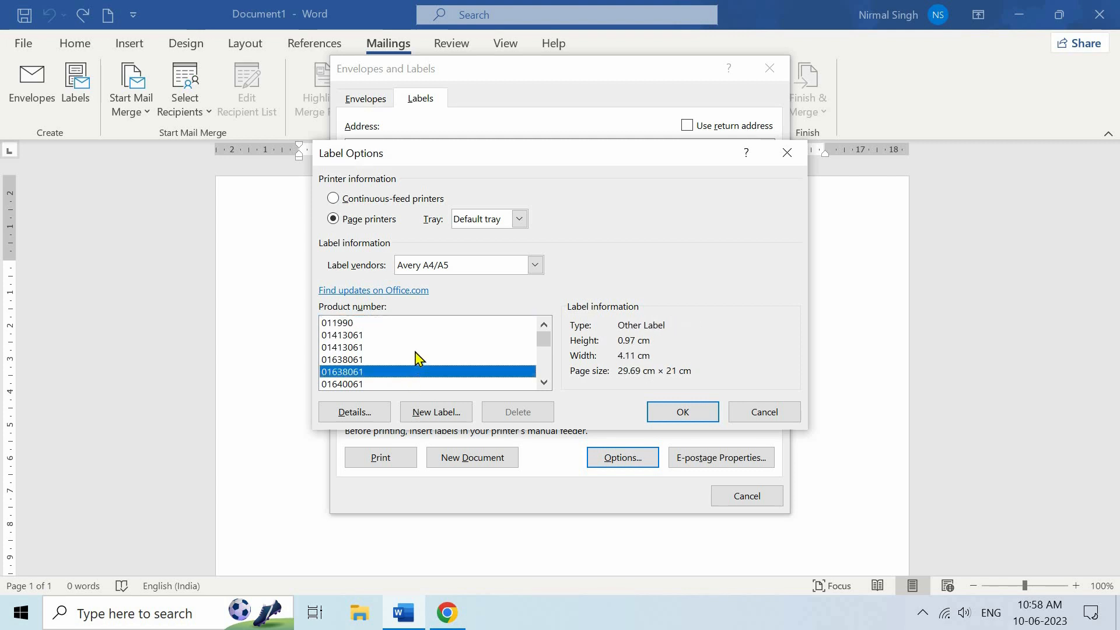
pyautogui.scroll(-2, 379, 365)
pyautogui.click(435, 360)
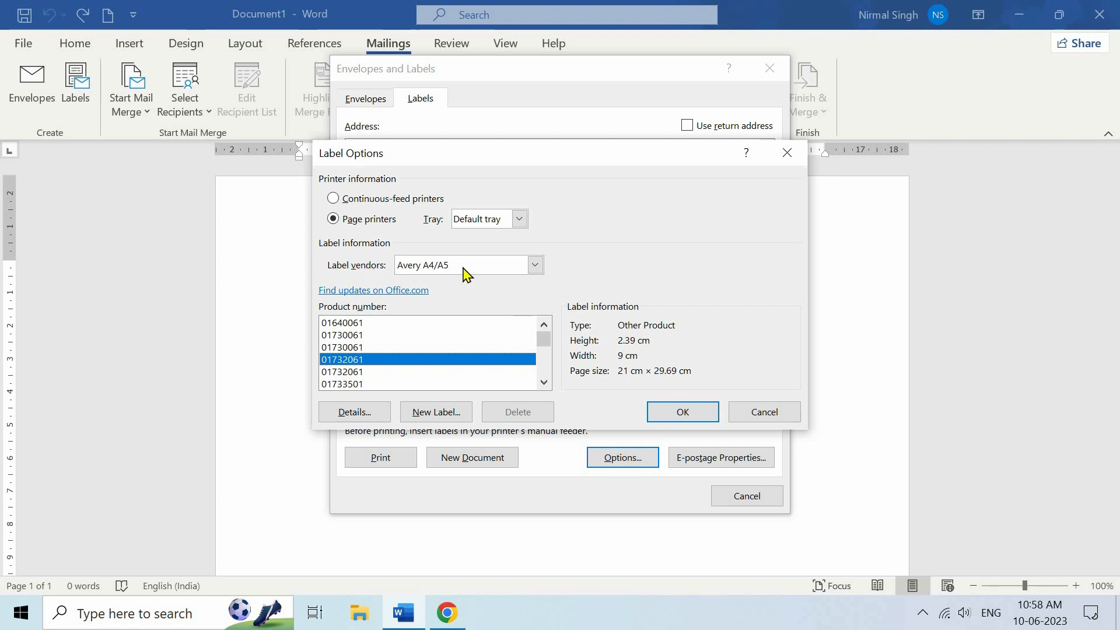
pyautogui.click(443, 413)
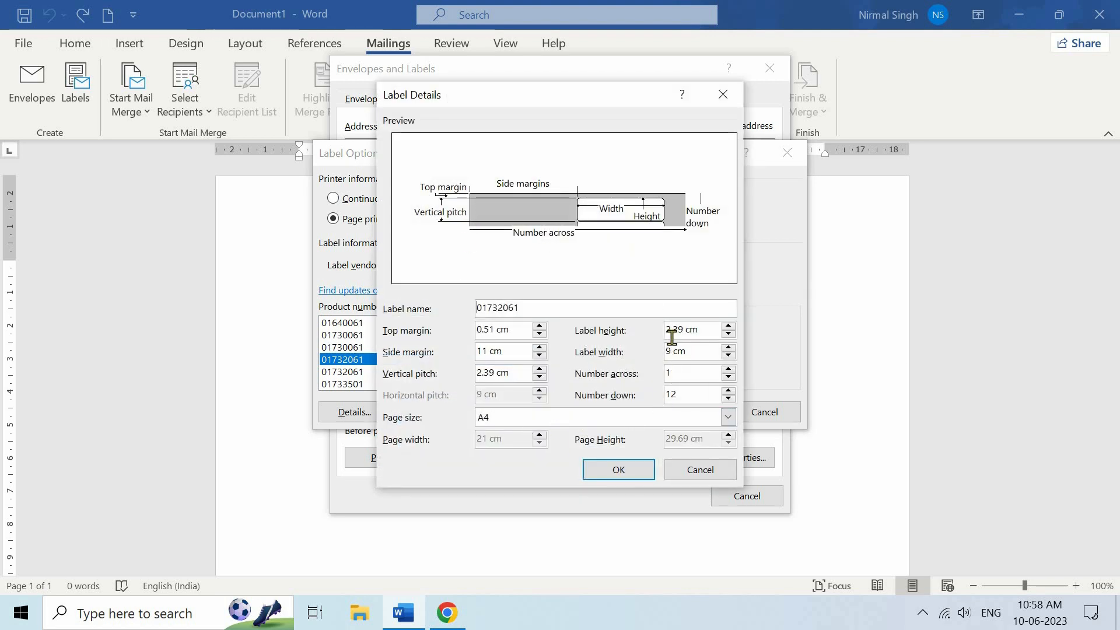
pyautogui.click(701, 471)
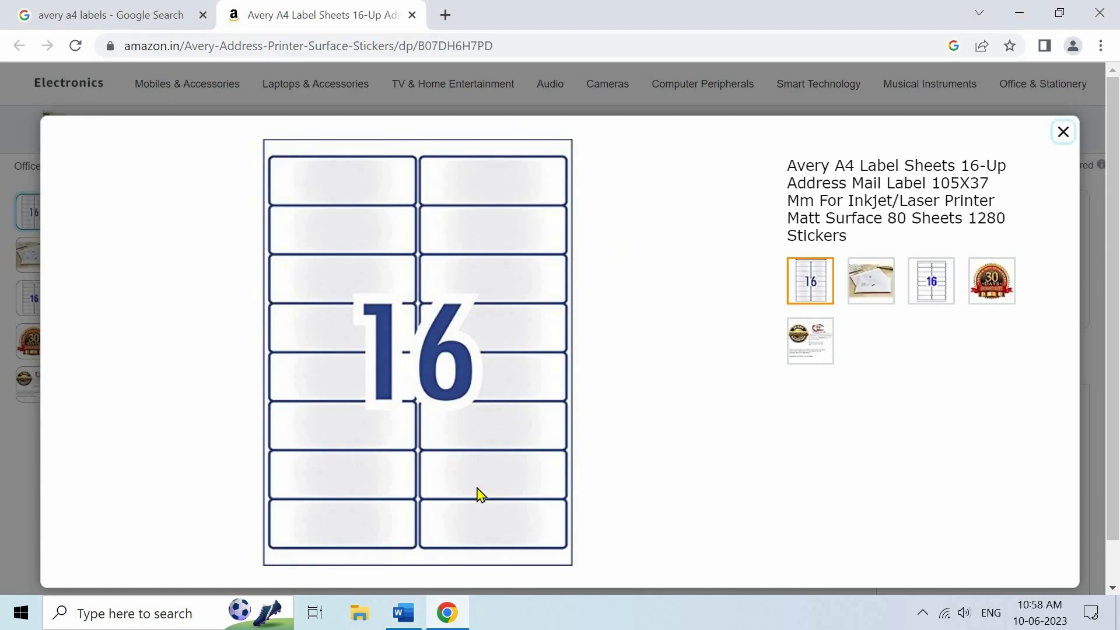
pyautogui.click(404, 614)
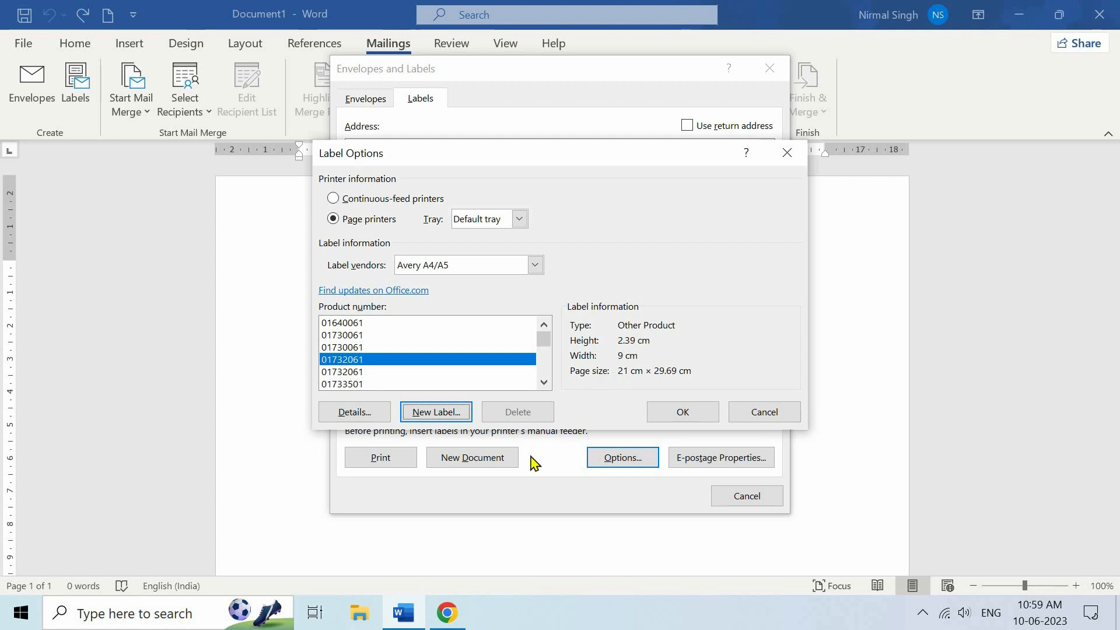
# Confirm Avery A4/A5 01732061 with OK and cancel Envelopes and Labels
pyautogui.click(679, 411)
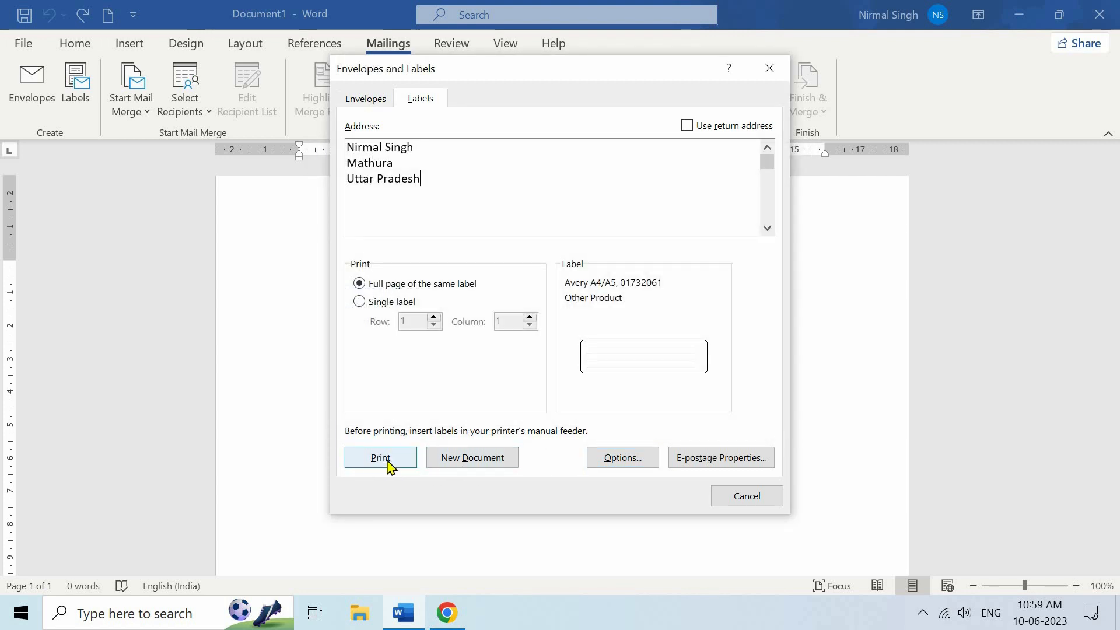
pyautogui.click(733, 498)
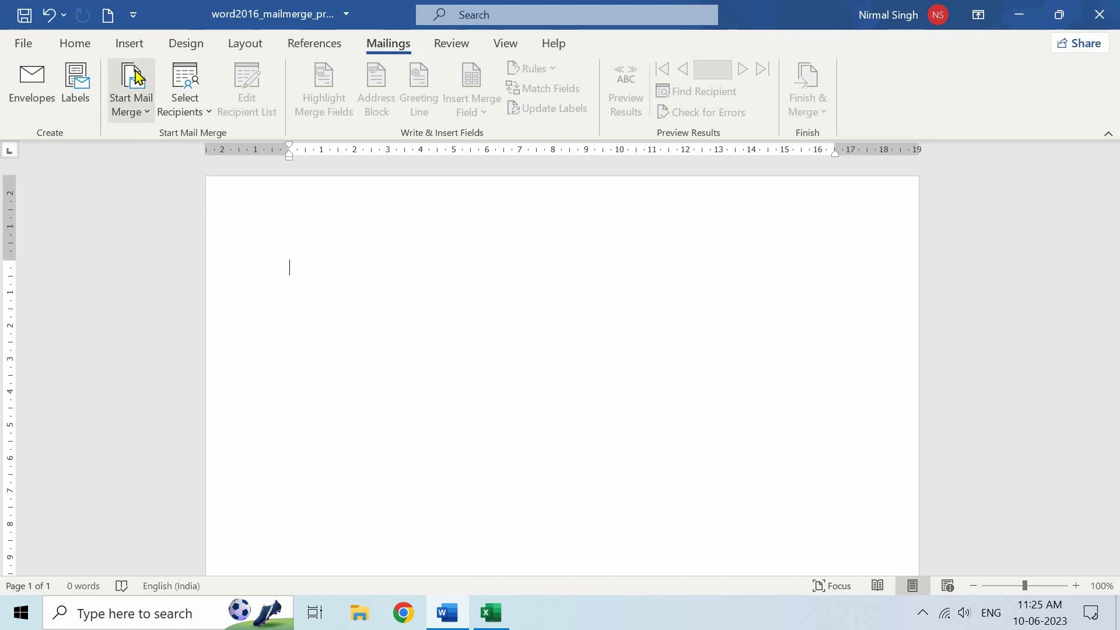
# Start a Letters mail merge and paste the Hindi letter with [Title], [First Name], [Last Name], [Address], [City], [State] placeholders
pyautogui.click(131, 107)
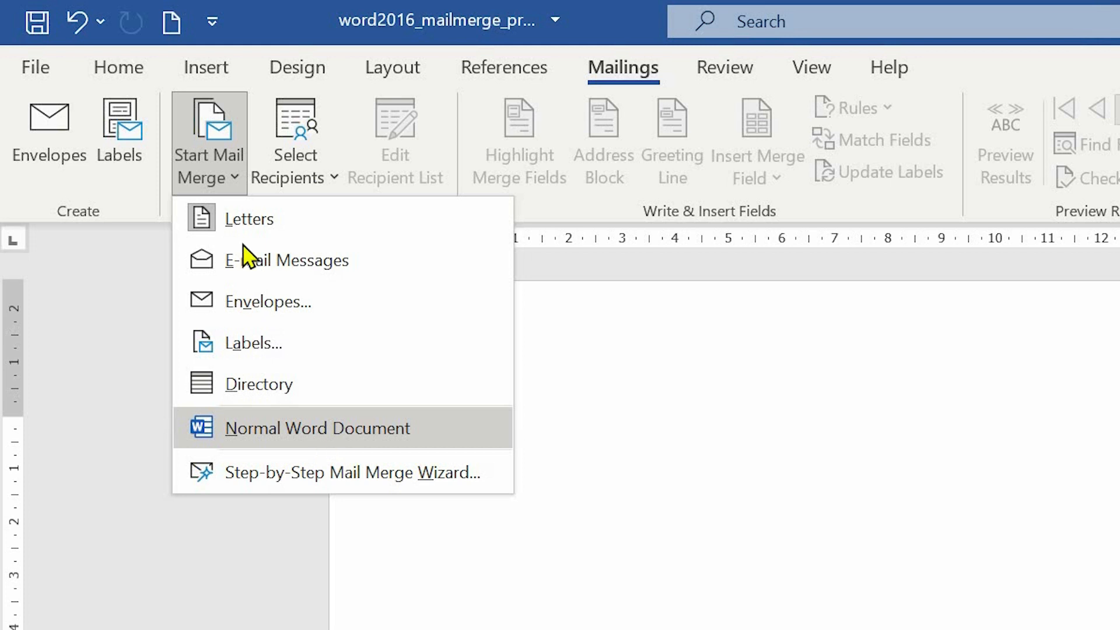
pyautogui.click(270, 222)
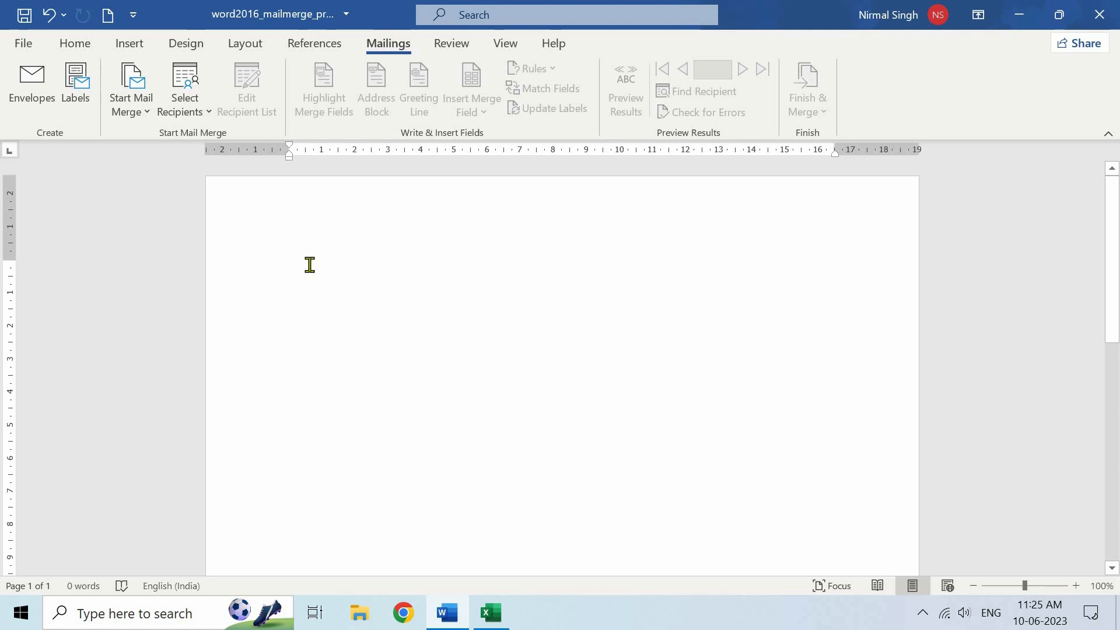
pyautogui.hotkey('ctrl', 'v')
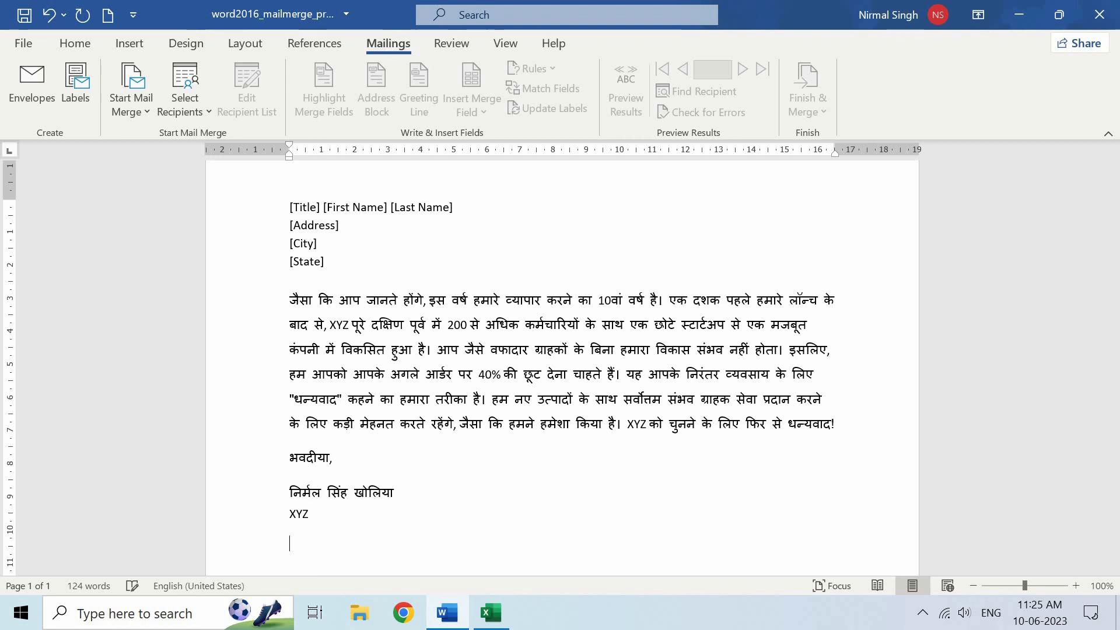
pyautogui.scroll(1, 332, 287)
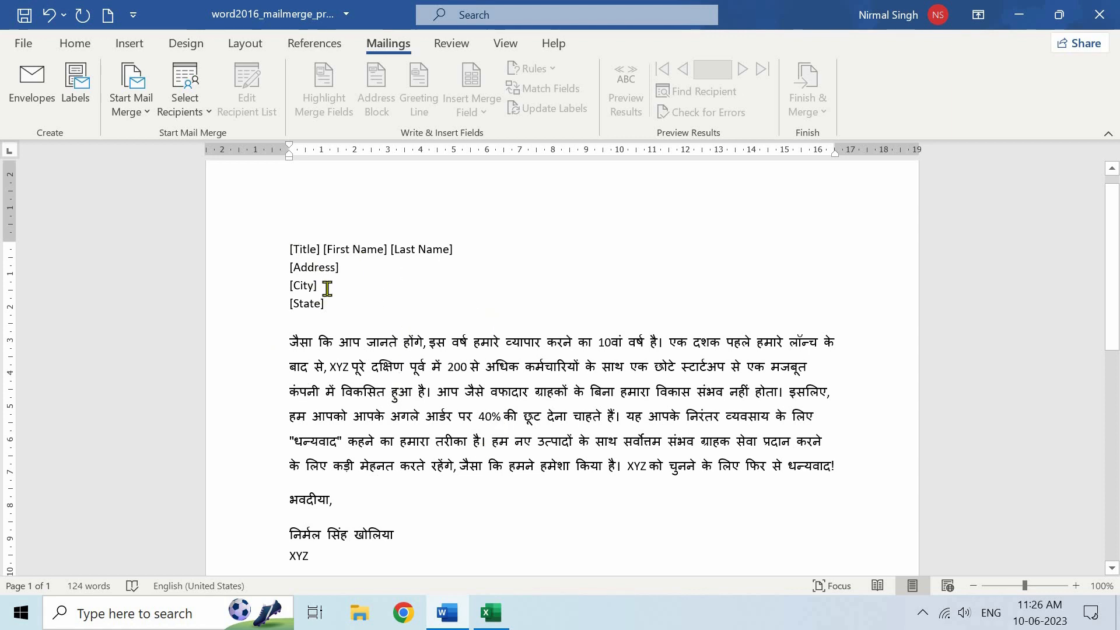
# Type a new recipient list whose first entry has title Mr. and the recipient's first and last name
pyautogui.click(205, 113)
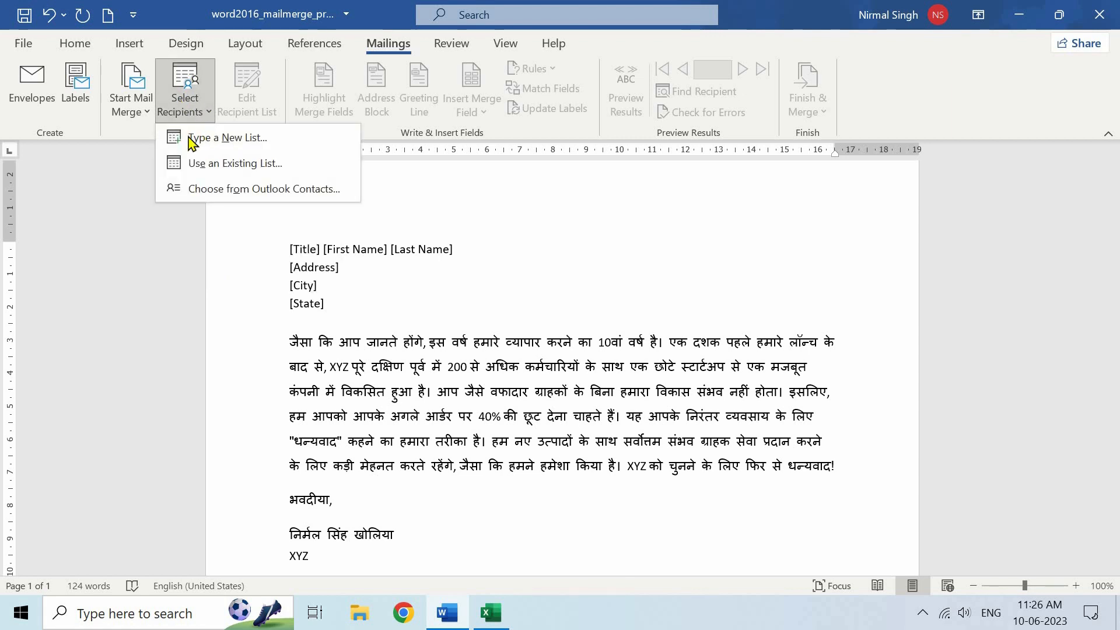
pyautogui.click(243, 144)
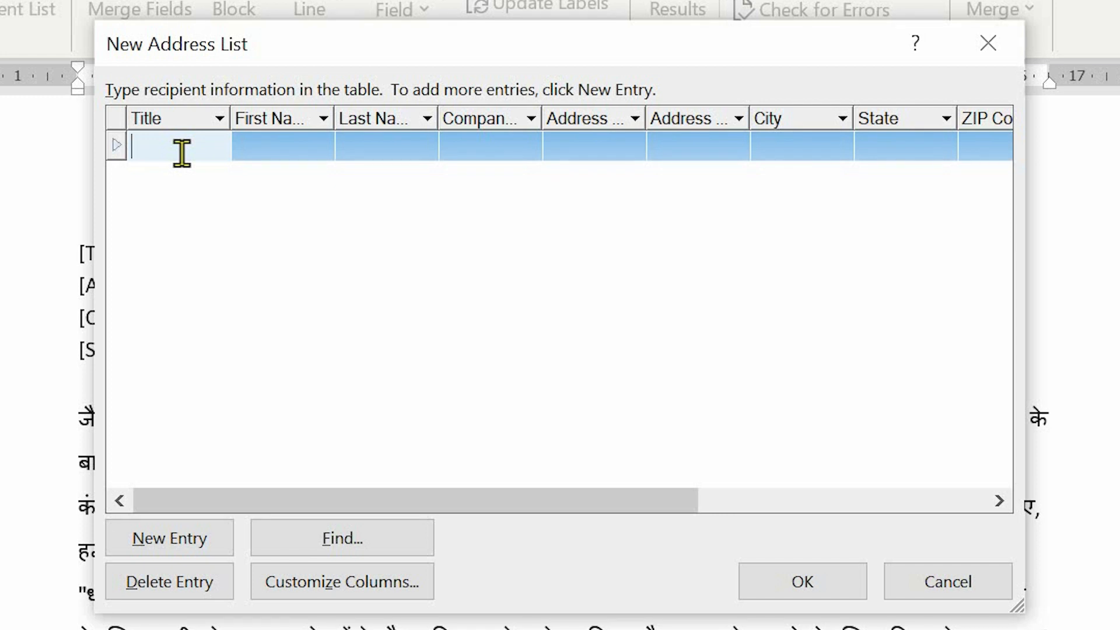
pyautogui.write('Mr.')
pyautogui.press('Tab')
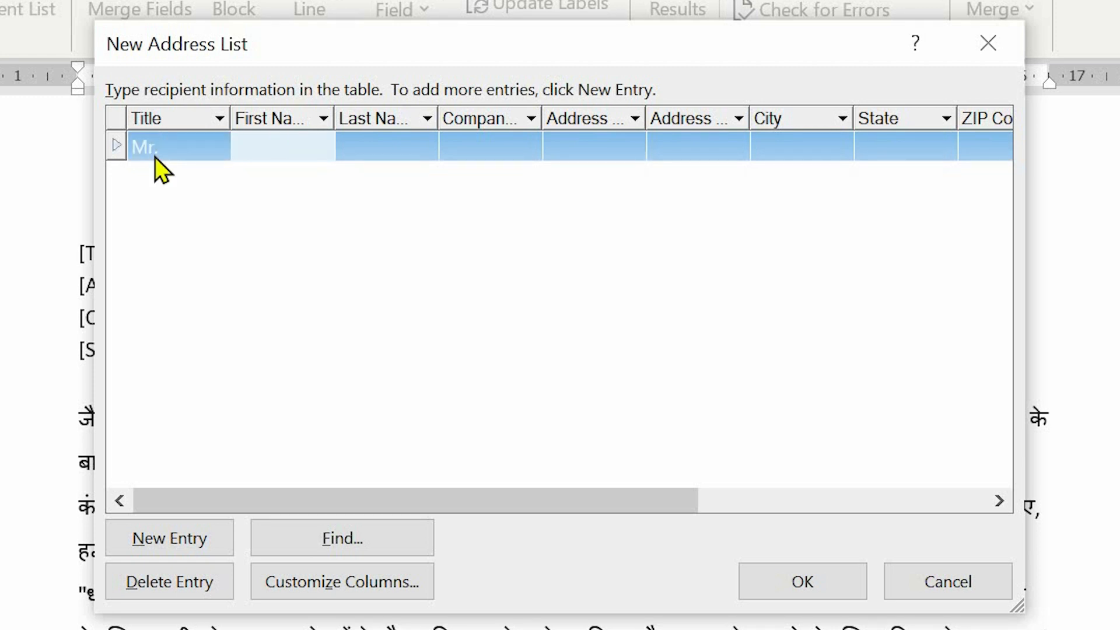
pyautogui.press('Tab')
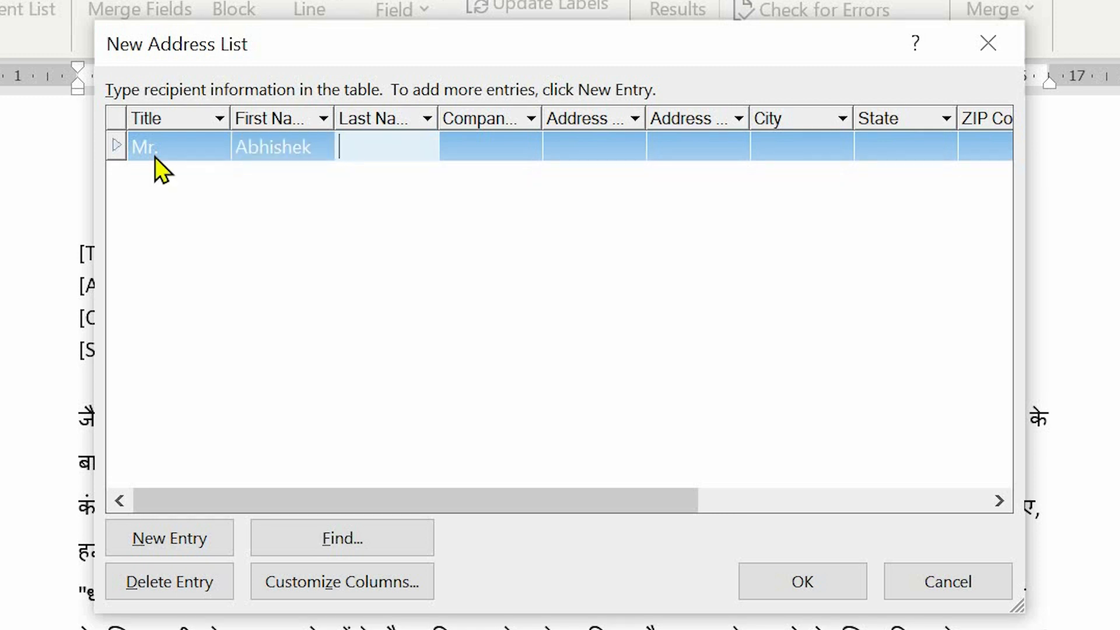
pyautogui.press('Tab')
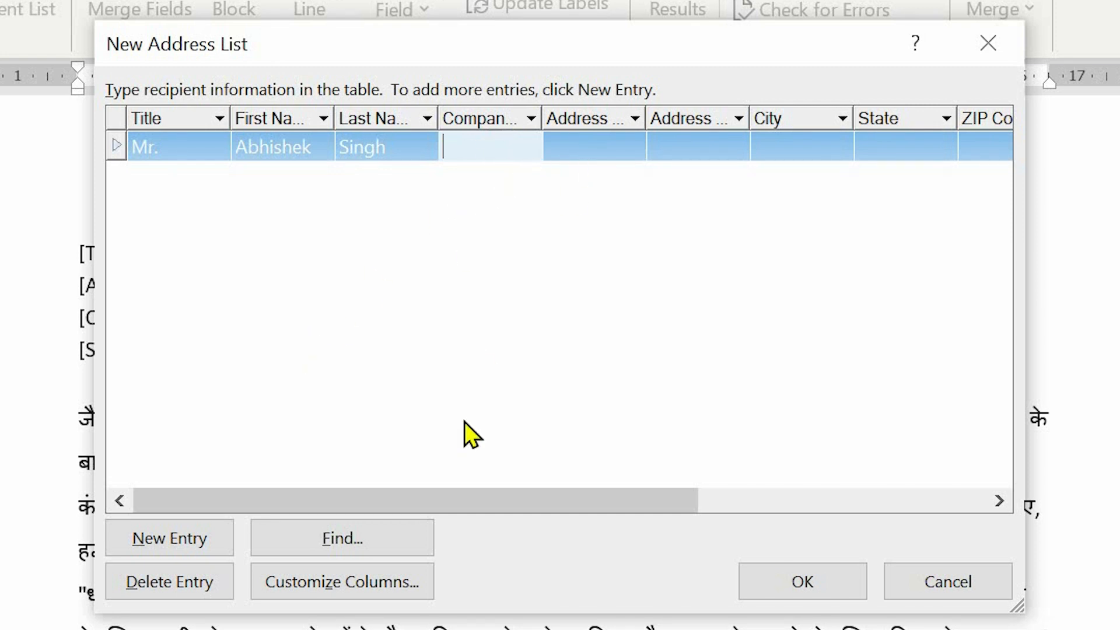
pyautogui.click(355, 583)
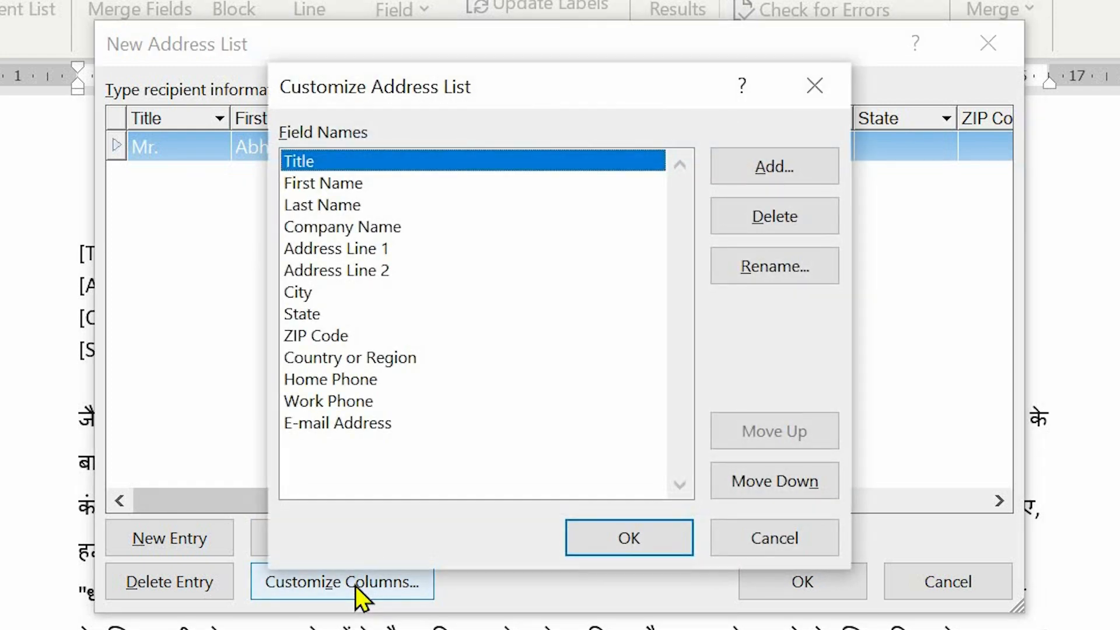
pyautogui.click(369, 384)
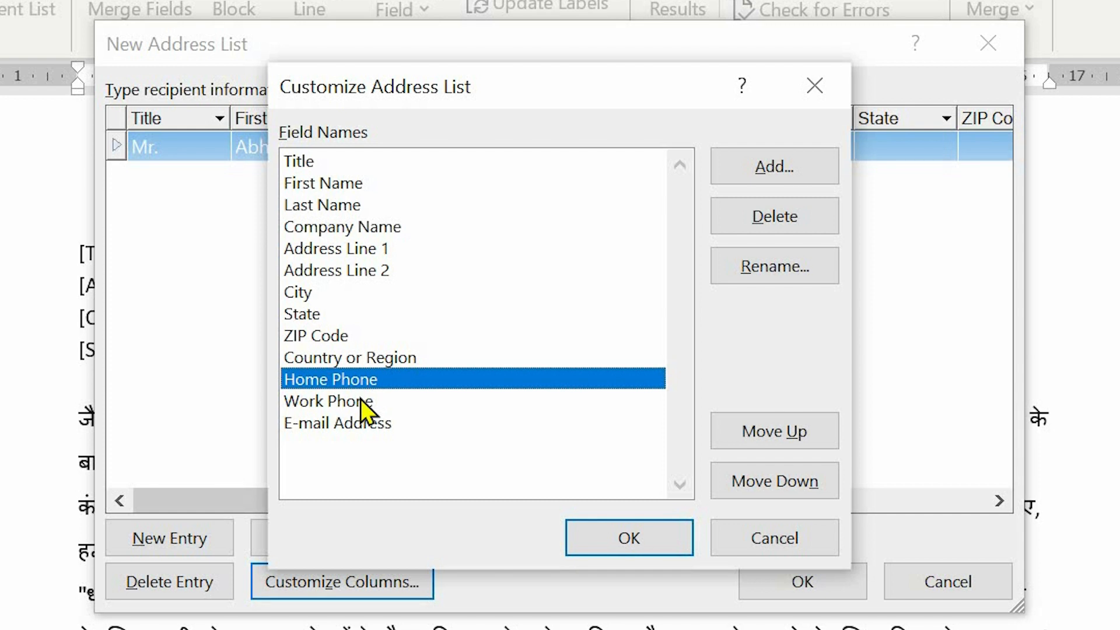
pyautogui.click(360, 399)
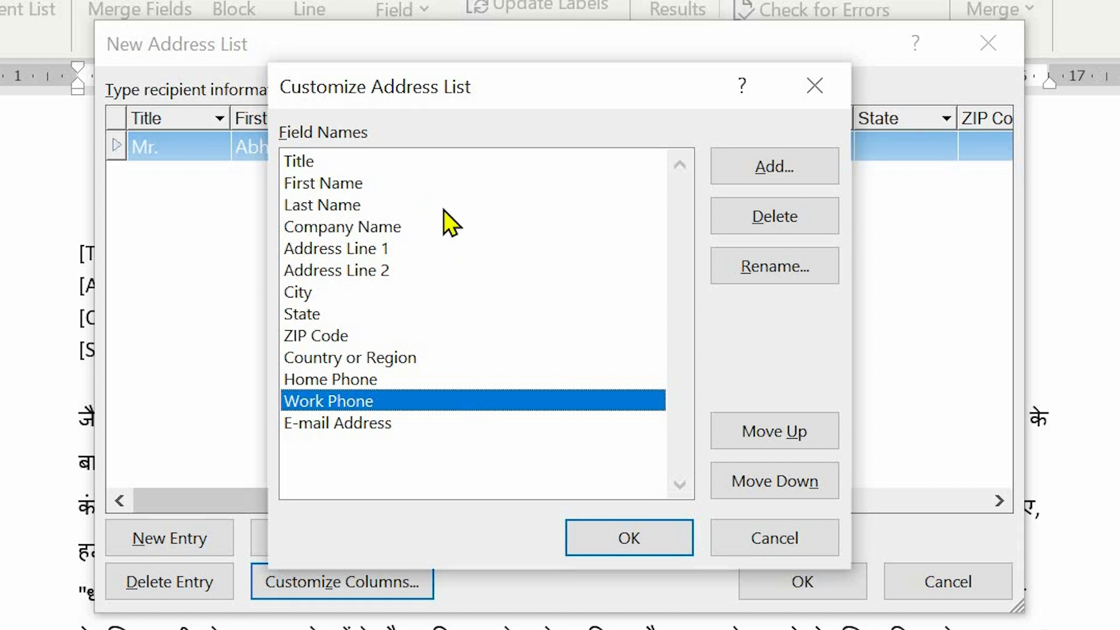
pyautogui.click(778, 163)
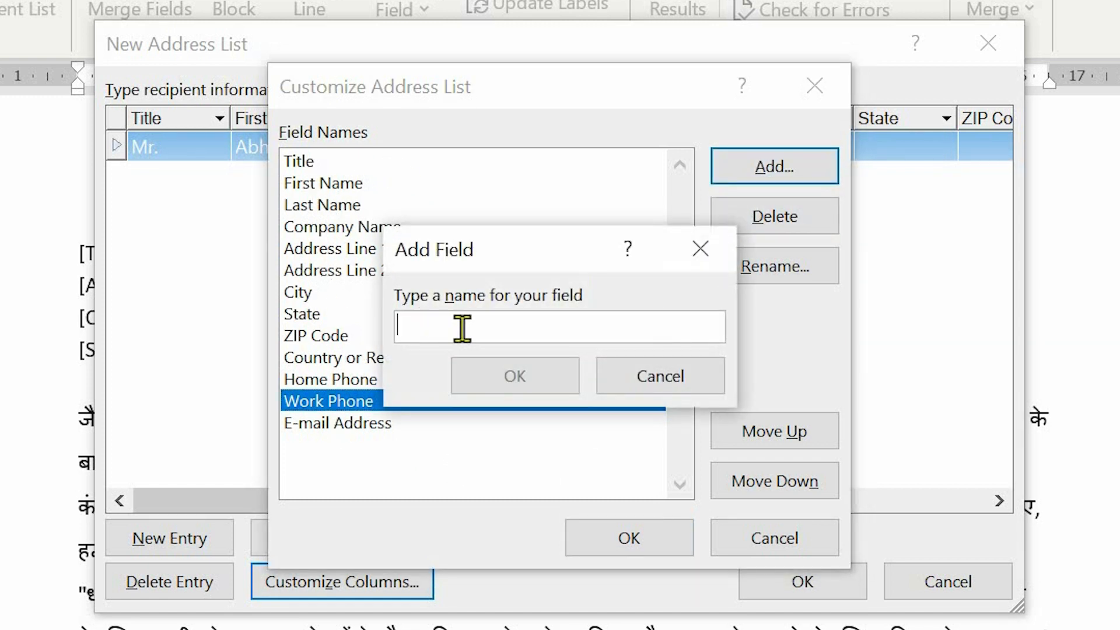
pyautogui.click(655, 375)
pyautogui.click(751, 539)
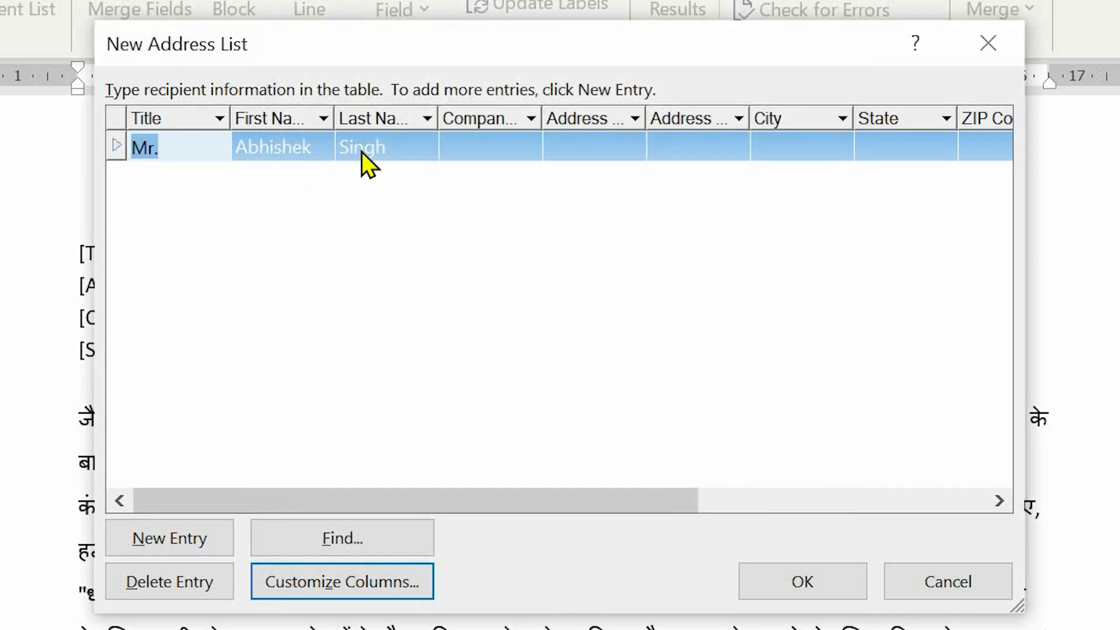
# Step through the first entry's address line, City and State cells
pyautogui.click(603, 146)
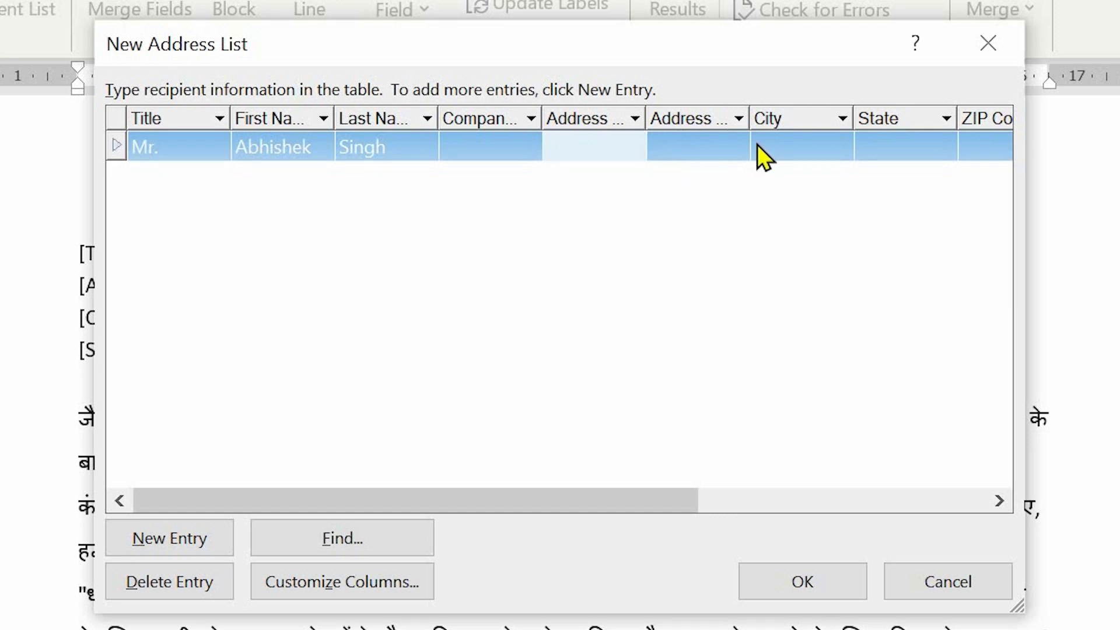
pyautogui.press('Tab')
pyautogui.click(789, 145)
pyautogui.click(901, 145)
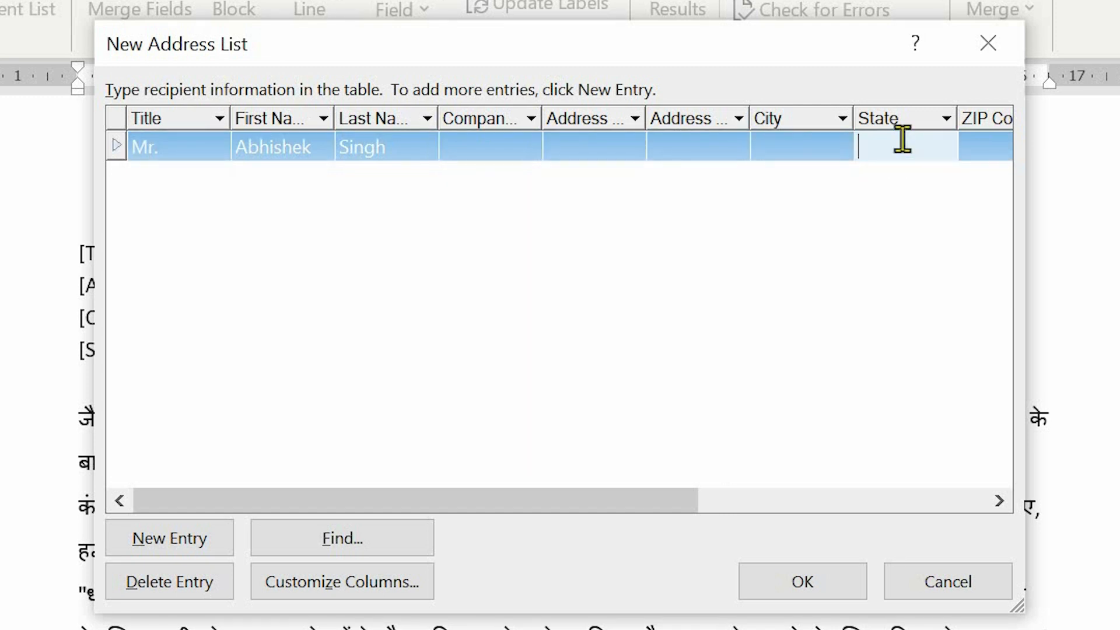
# Add blank recipient rows, then cancel the New Address List without saving
pyautogui.click(166, 545)
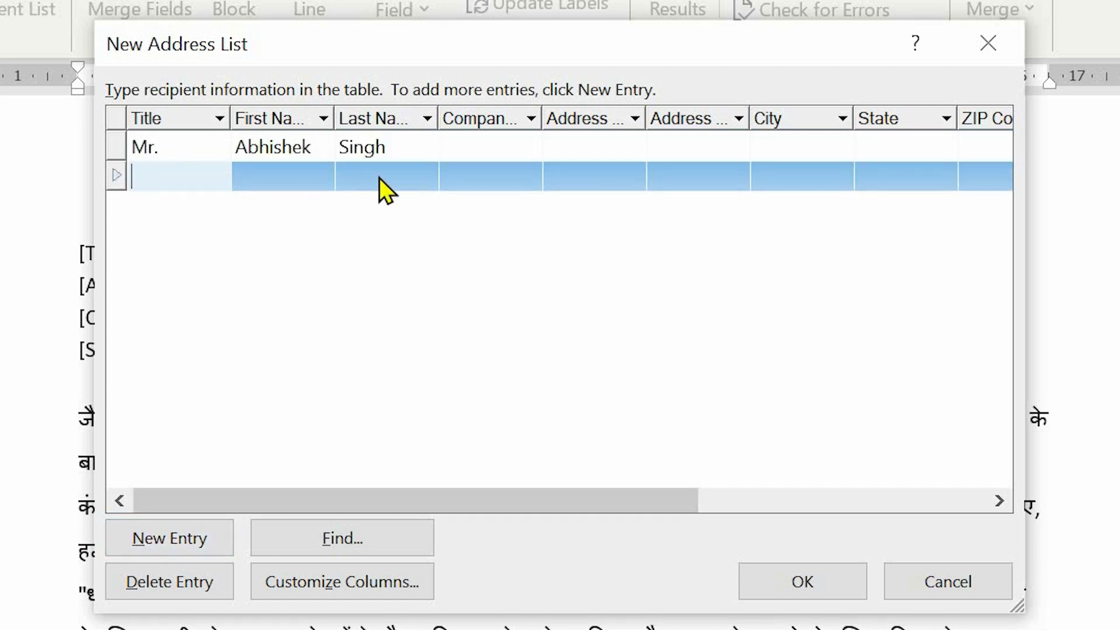
pyautogui.click(515, 174)
pyautogui.click(273, 176)
pyautogui.click(386, 172)
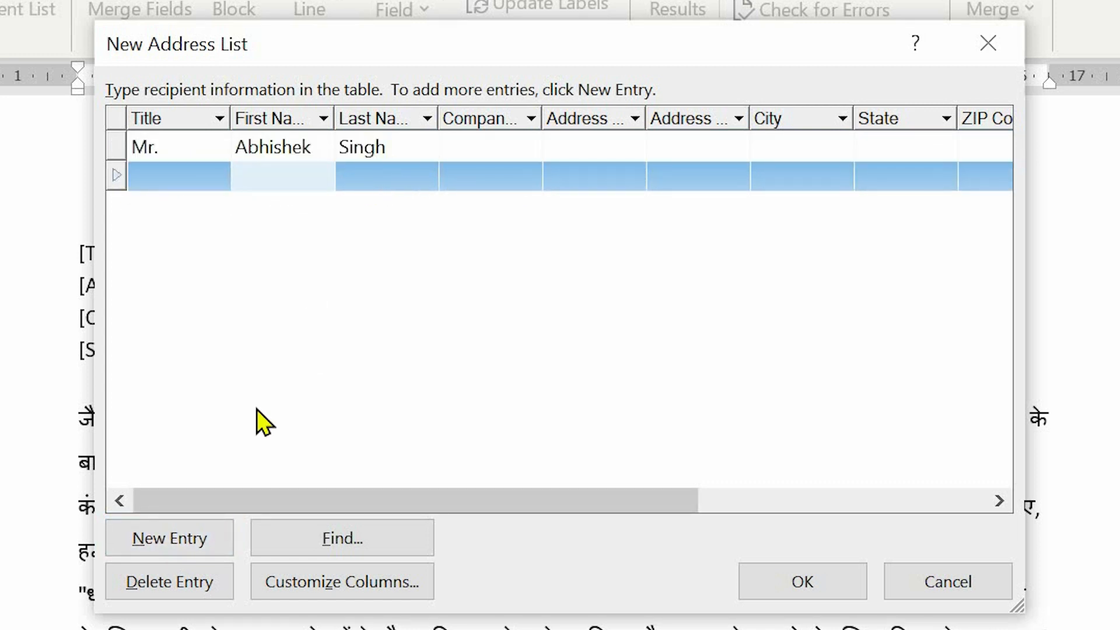
pyautogui.click(199, 545)
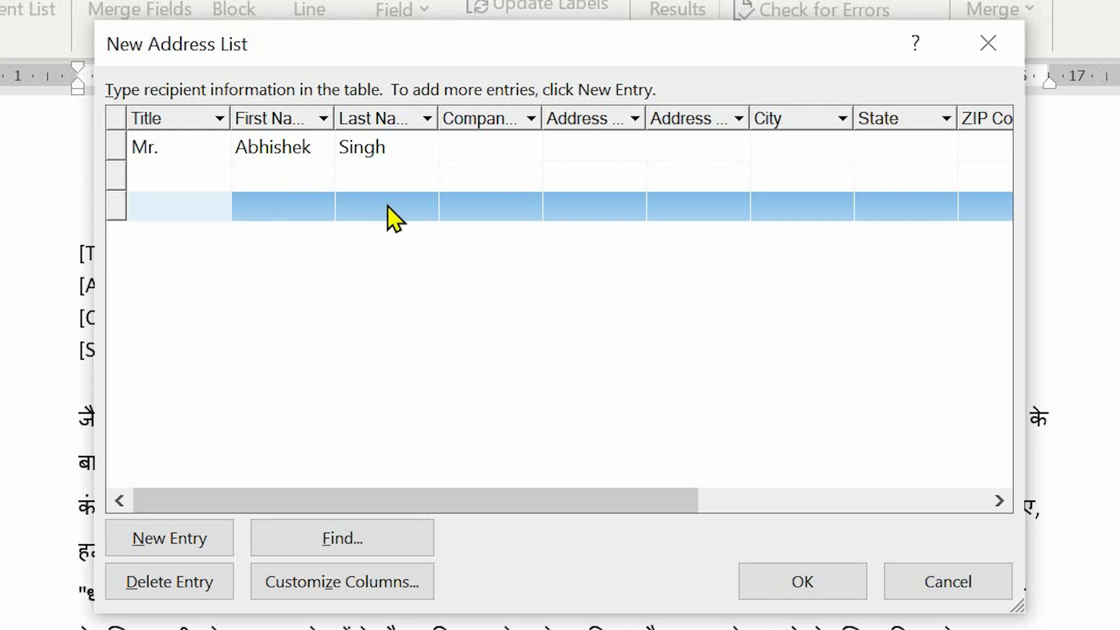
pyautogui.press('Tab')
pyautogui.press('Tab')
pyautogui.press('Tab')
pyautogui.press('Tab')
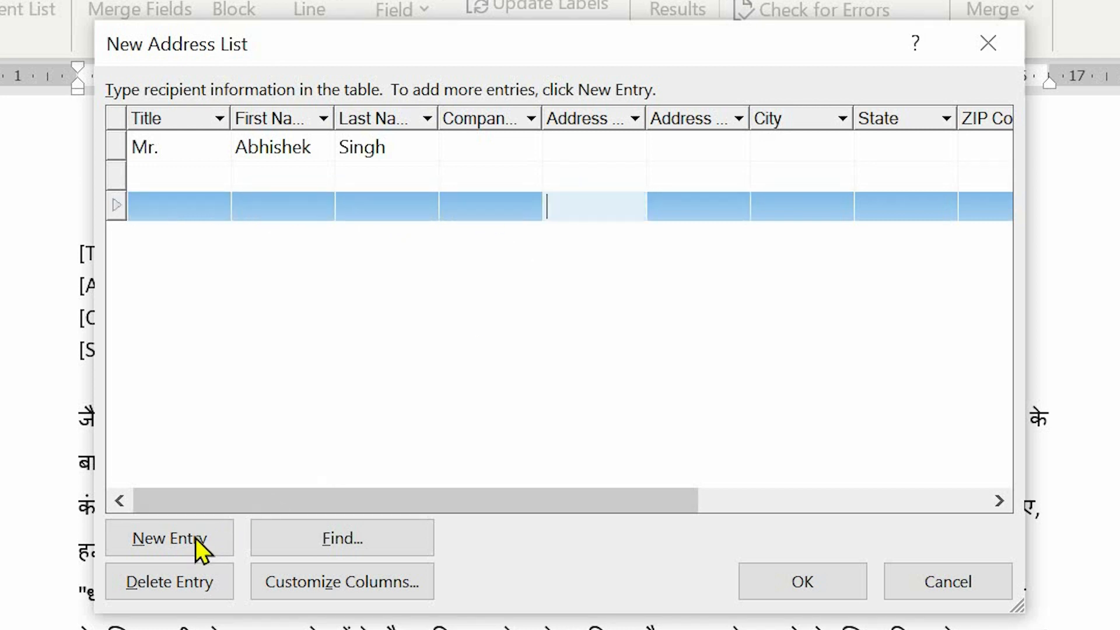
pyautogui.click(205, 539)
pyautogui.press('Tab')
pyautogui.press('Tab')
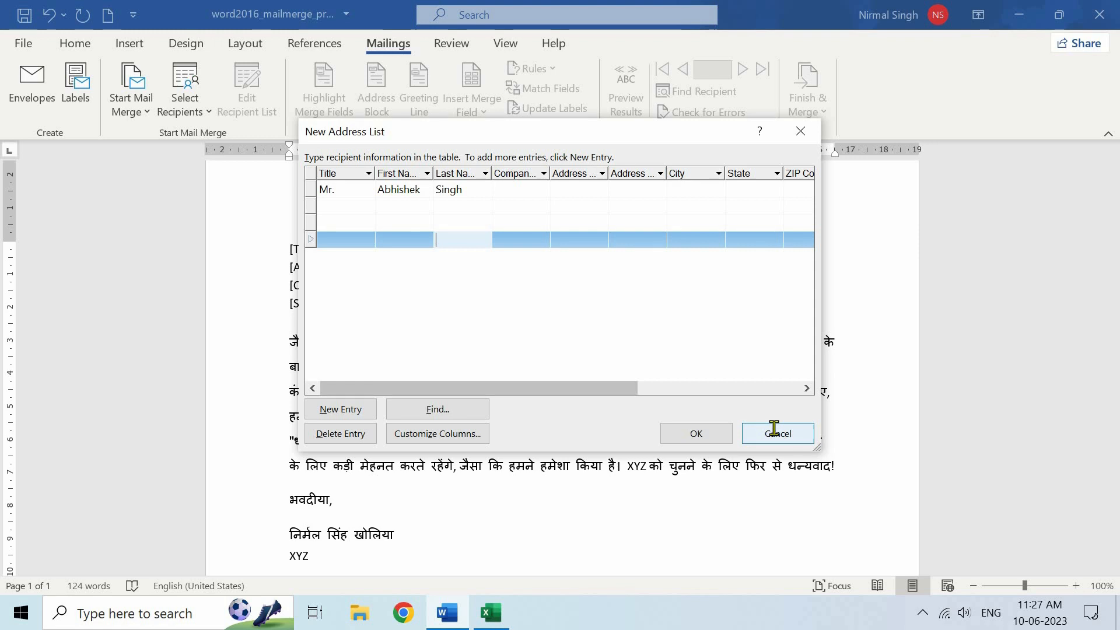
pyautogui.click(948, 581)
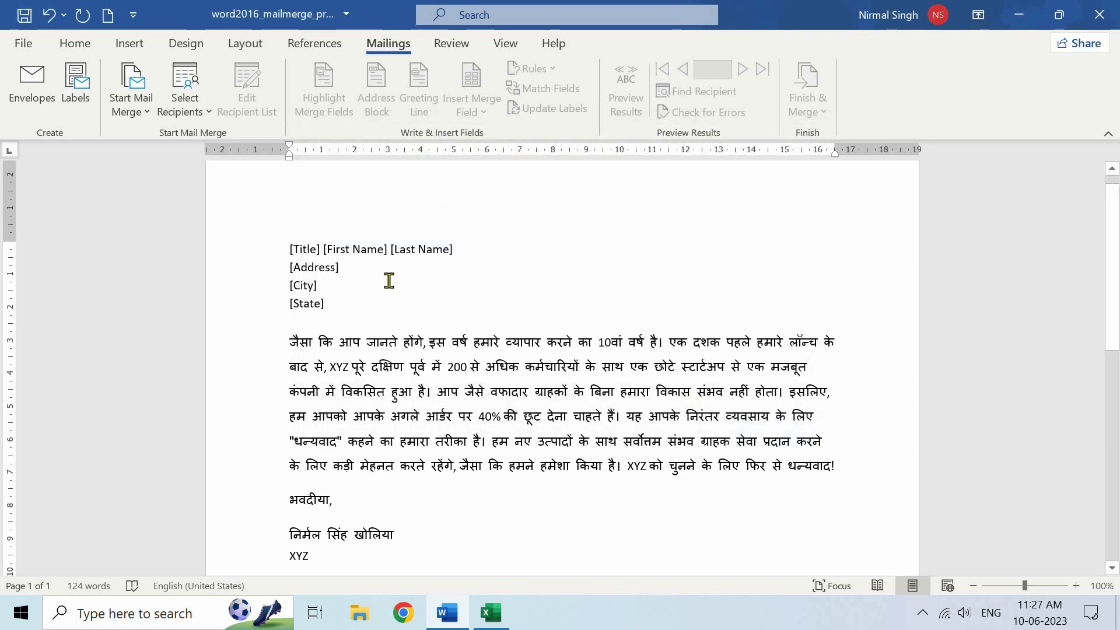
pyautogui.click(492, 613)
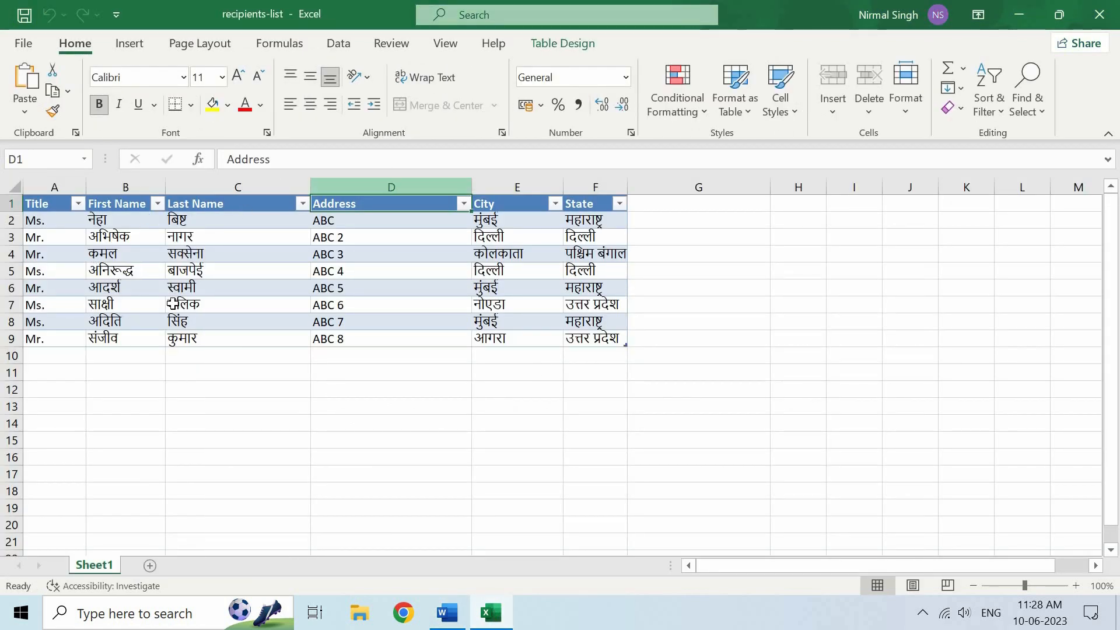
pyautogui.click(447, 613)
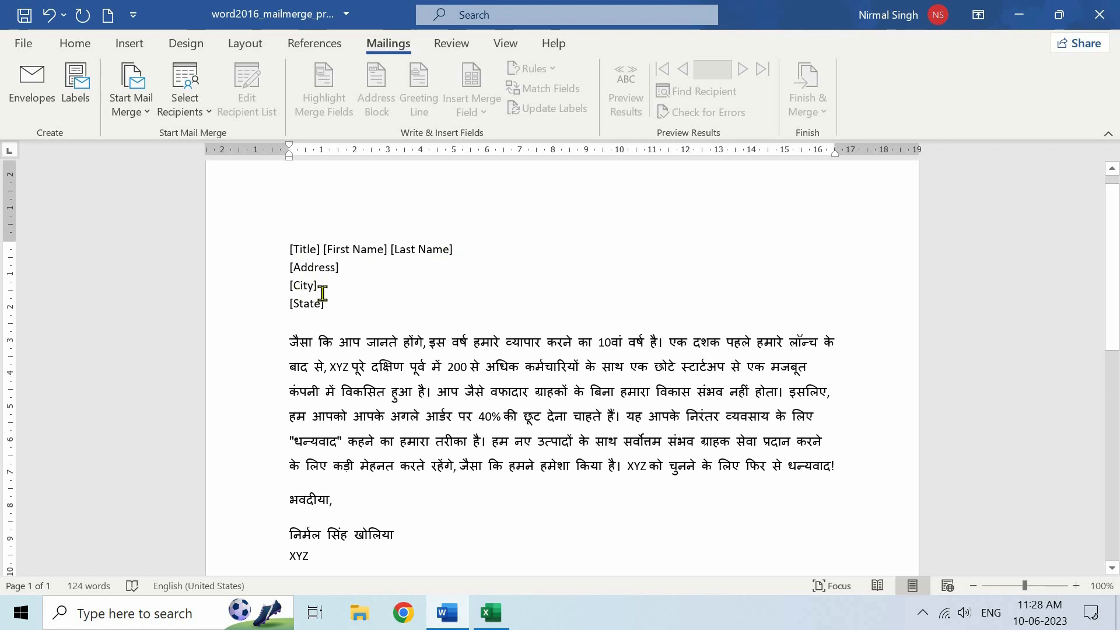
pyautogui.click(503, 619)
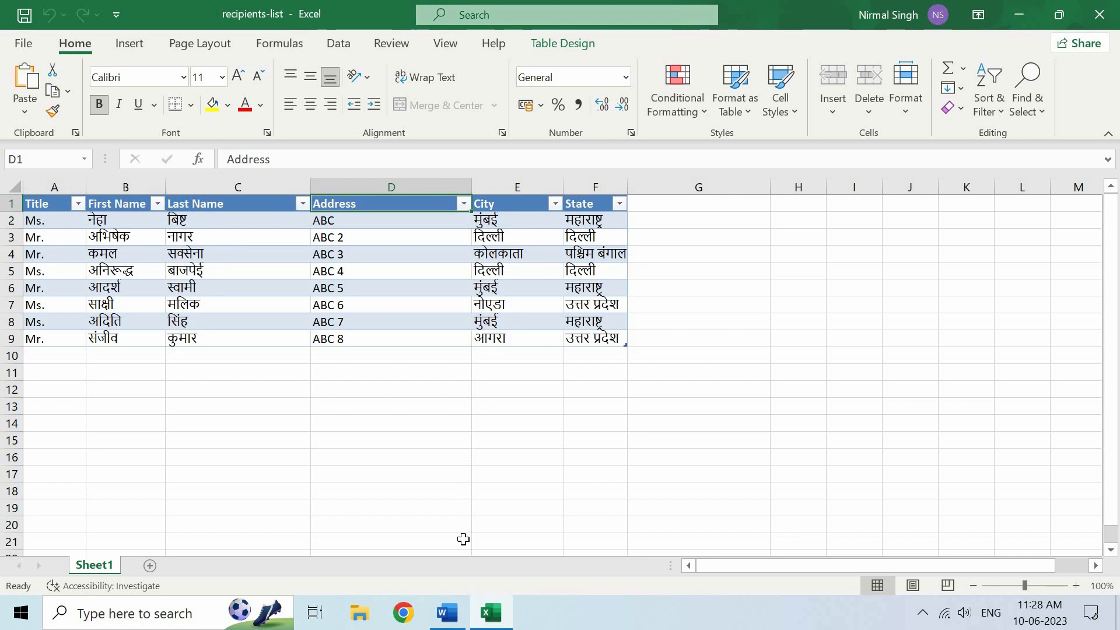
pyautogui.click(457, 616)
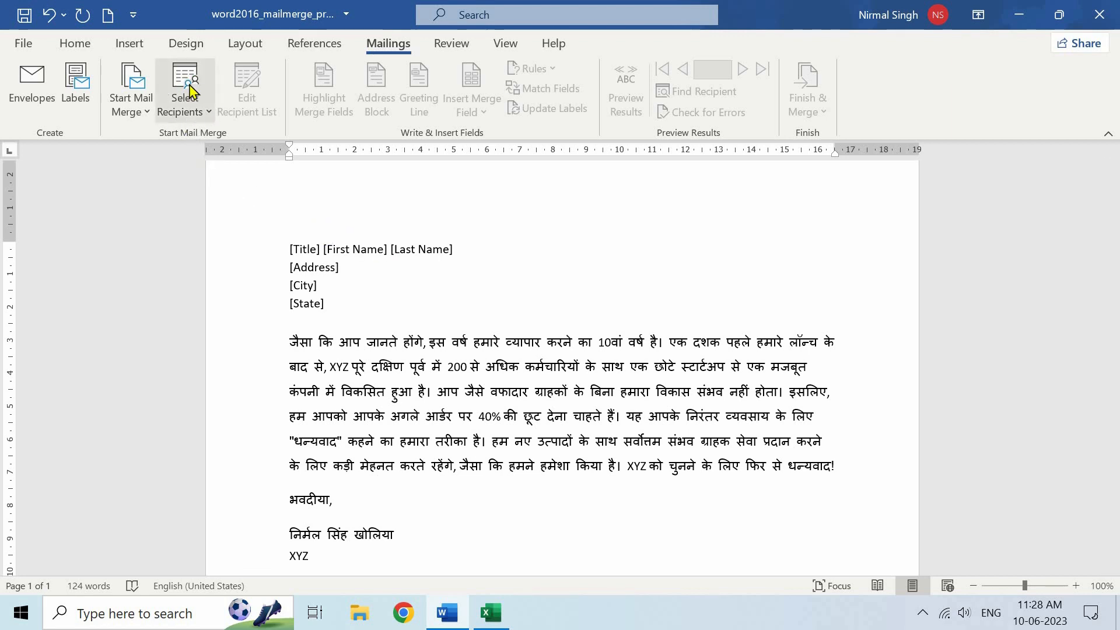
# Use the existing recipients-list workbook as data source, selecting its Sheet1$ table
pyautogui.click(200, 110)
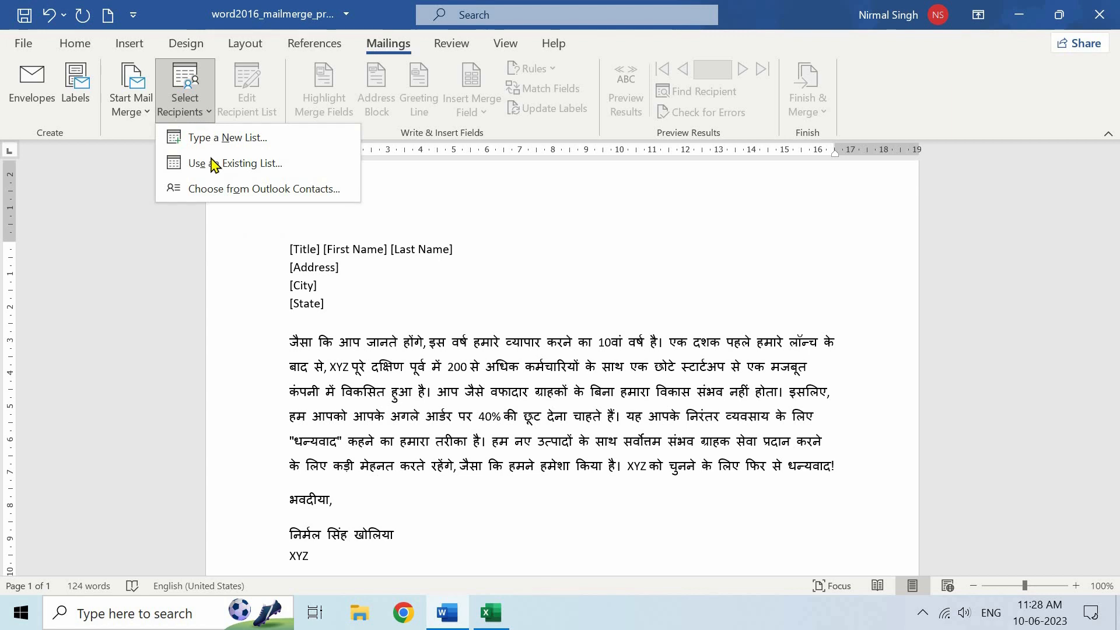
pyautogui.click(245, 166)
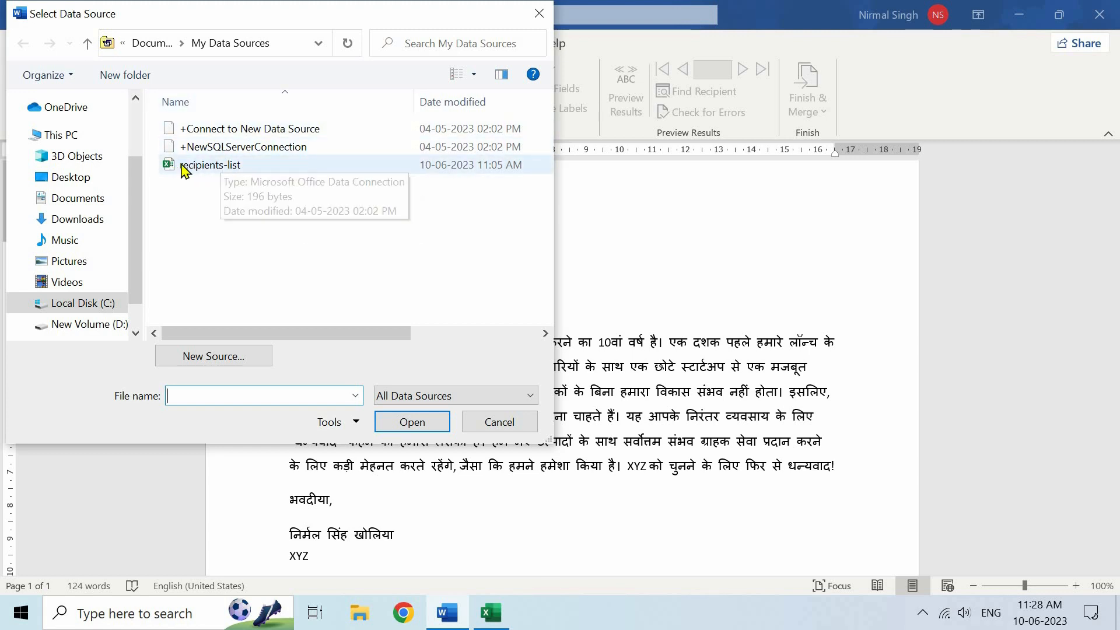
pyautogui.click(235, 175)
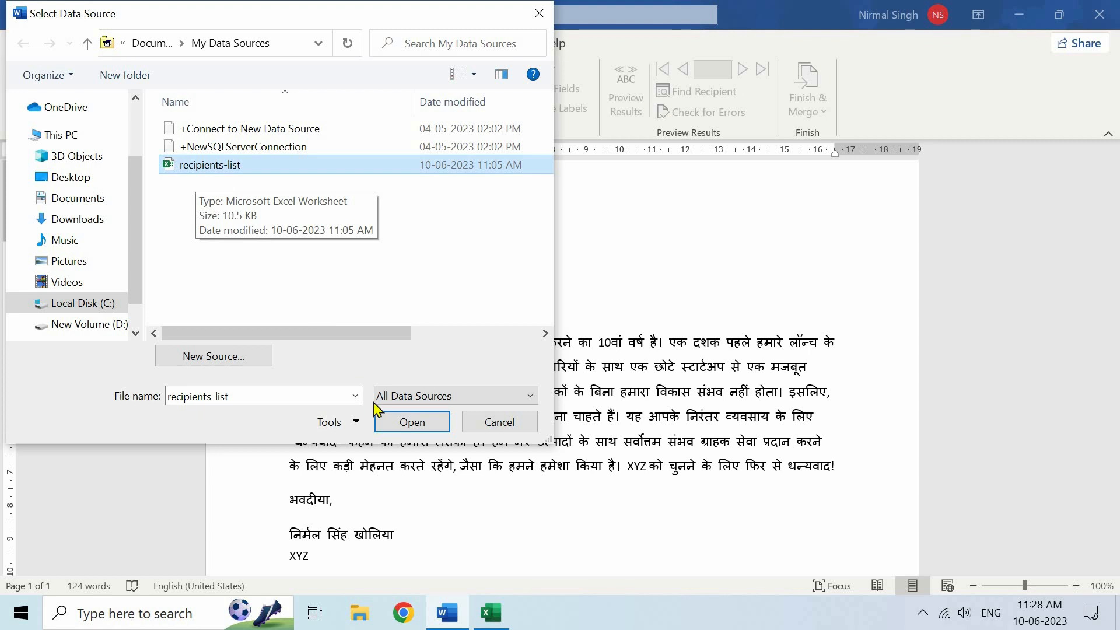
pyautogui.click(415, 425)
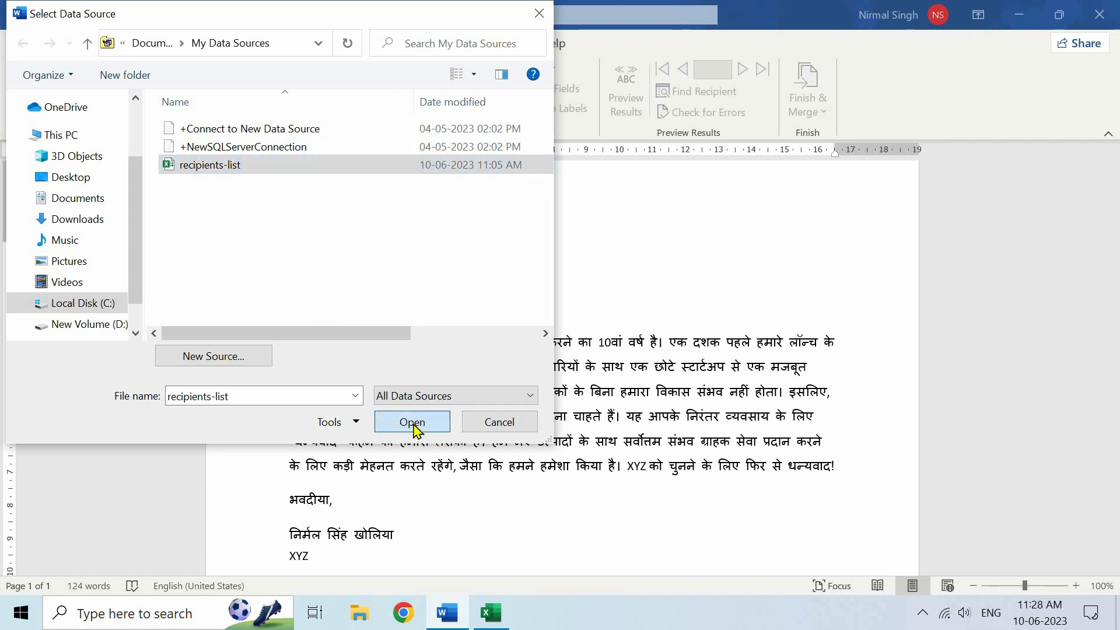
pyautogui.click(430, 290)
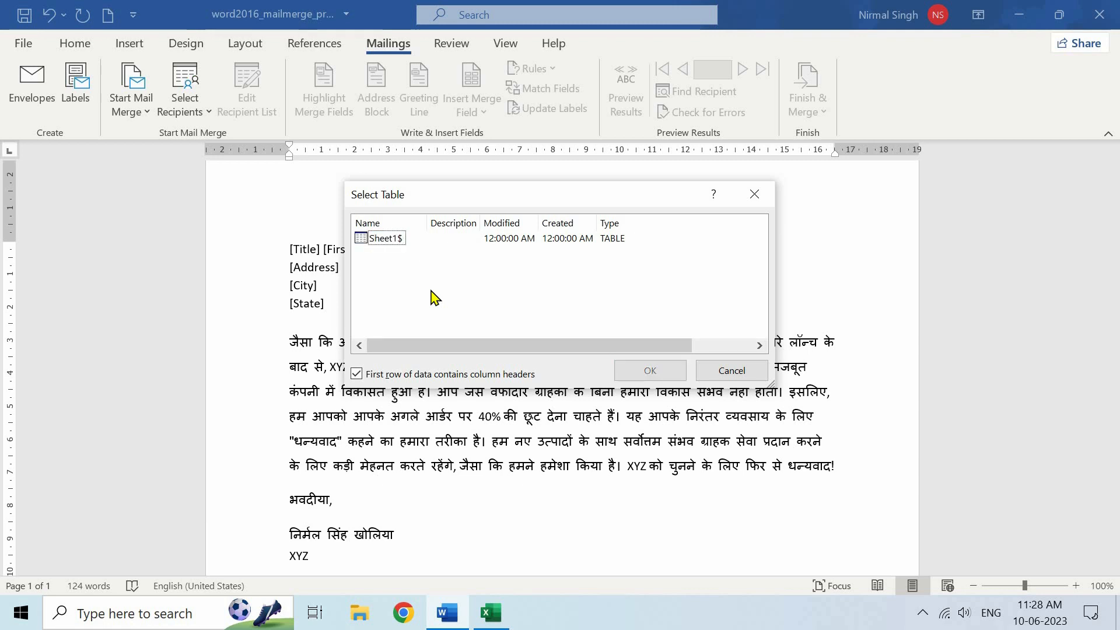
pyautogui.click(397, 239)
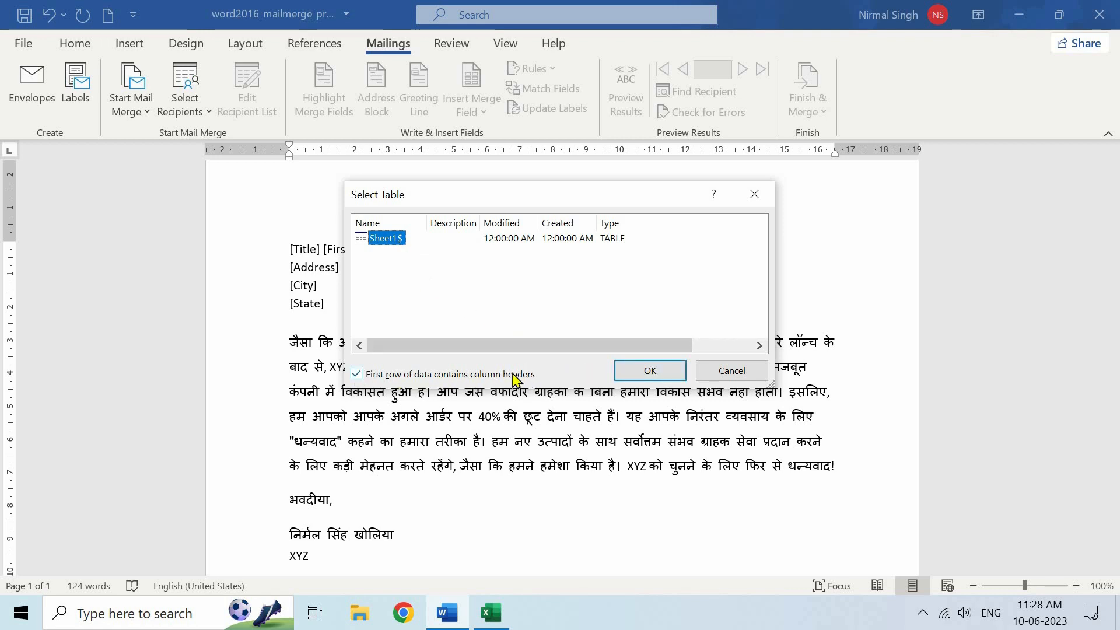
pyautogui.click(357, 374)
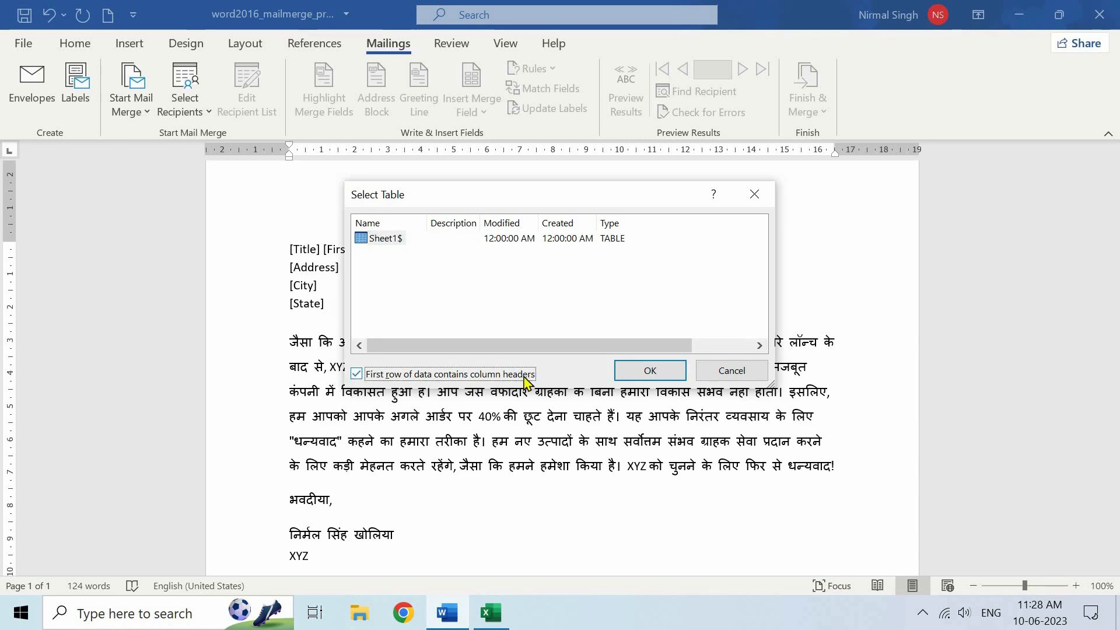
pyautogui.click(648, 374)
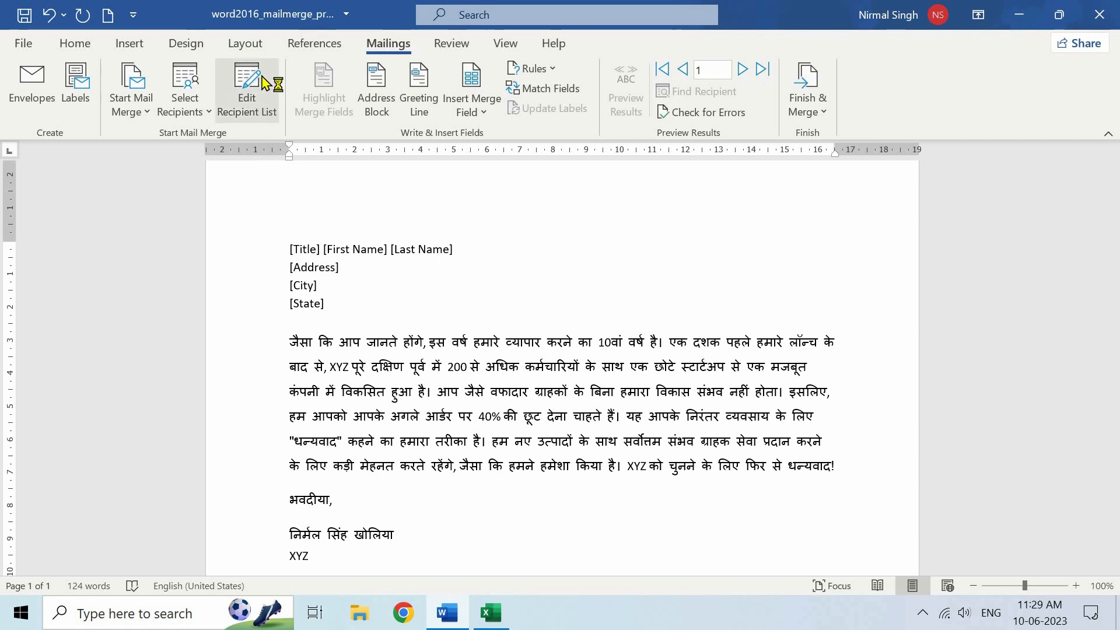
# Open Edit Recipient List and scroll through the recipients
pyautogui.click(251, 98)
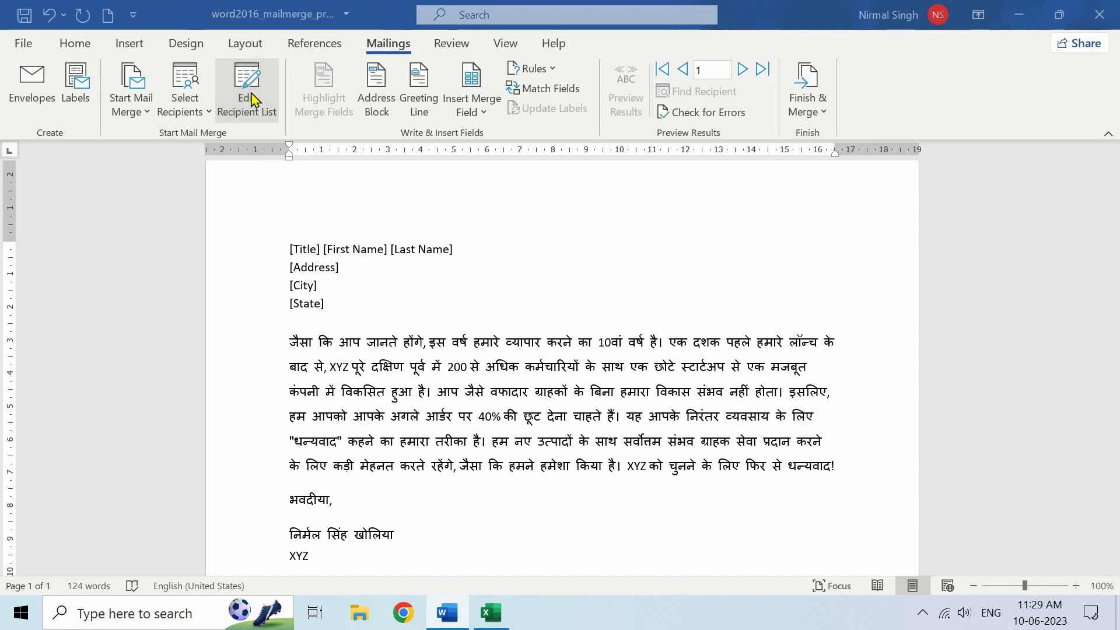
pyautogui.scroll(-3, 516, 217)
pyautogui.scroll(3, 517, 224)
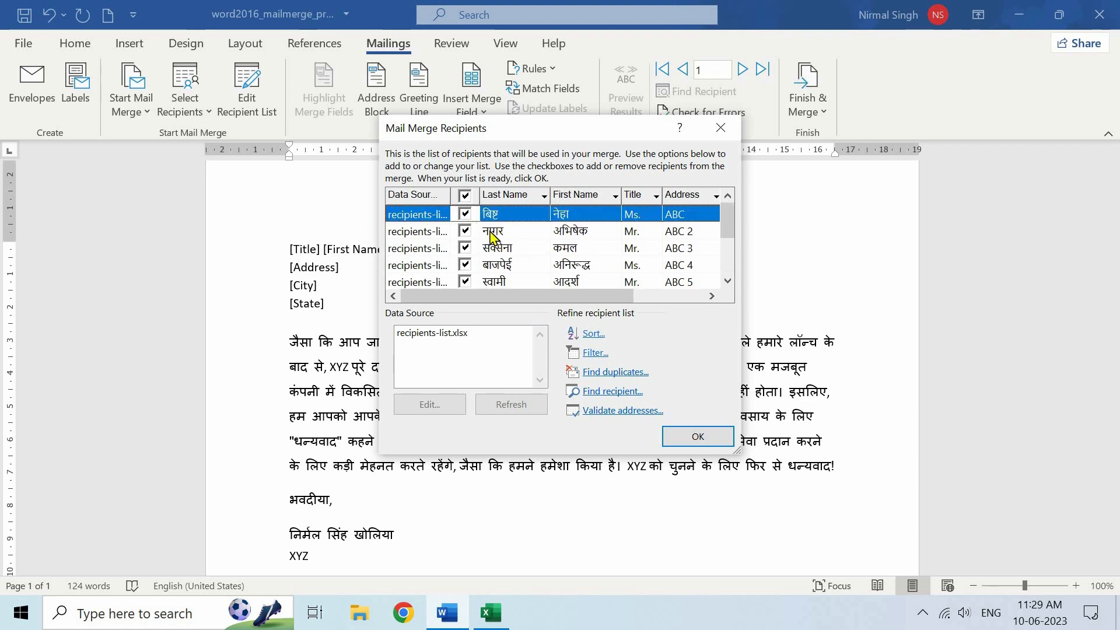
# Toggle a few recipient checkboxes, leave all eight included and close the dialog
pyautogui.click(466, 232)
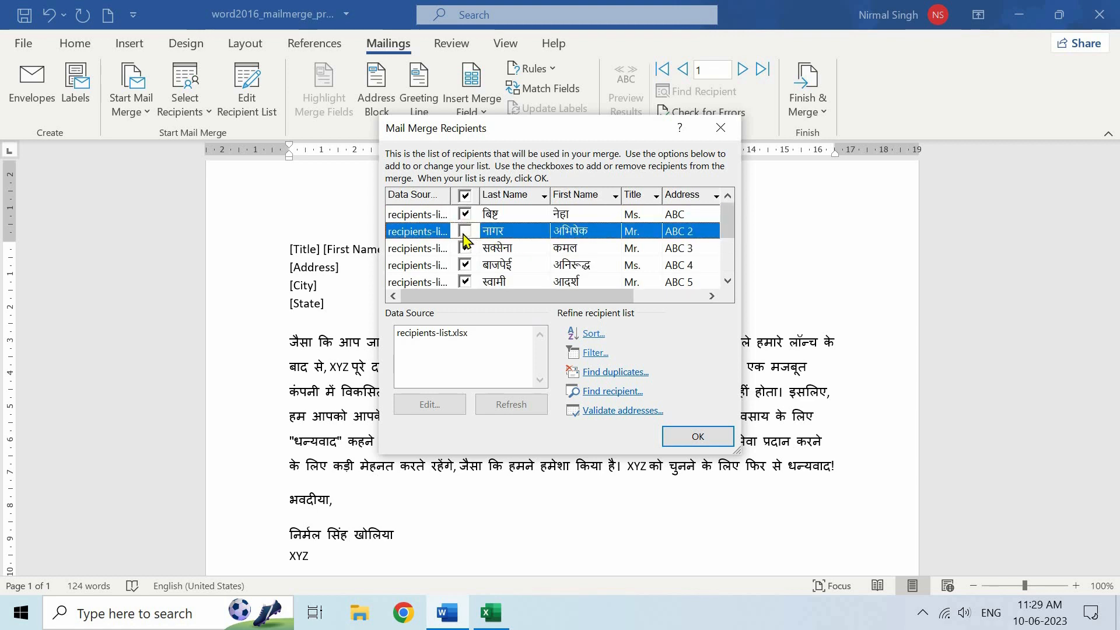
pyautogui.click(465, 232)
pyautogui.click(466, 265)
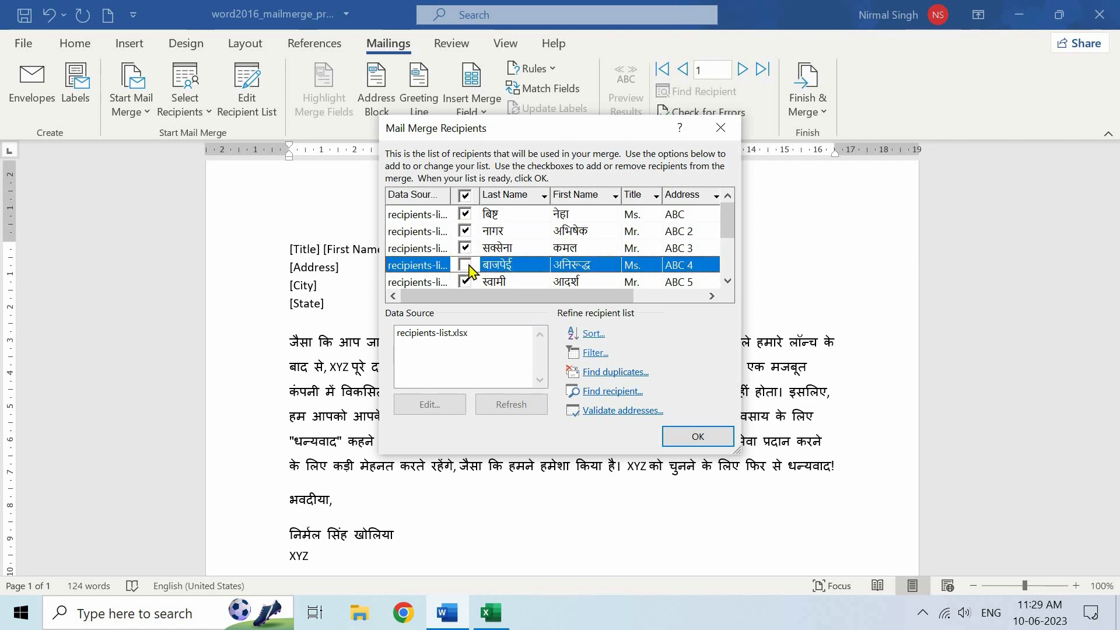
pyautogui.click(467, 217)
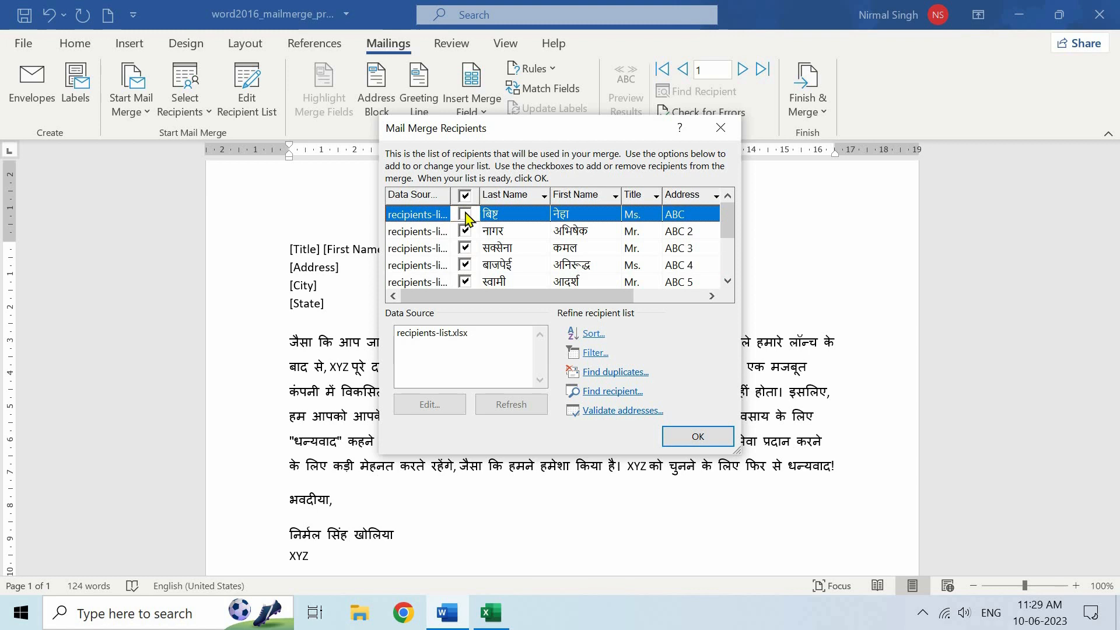
pyautogui.click(694, 438)
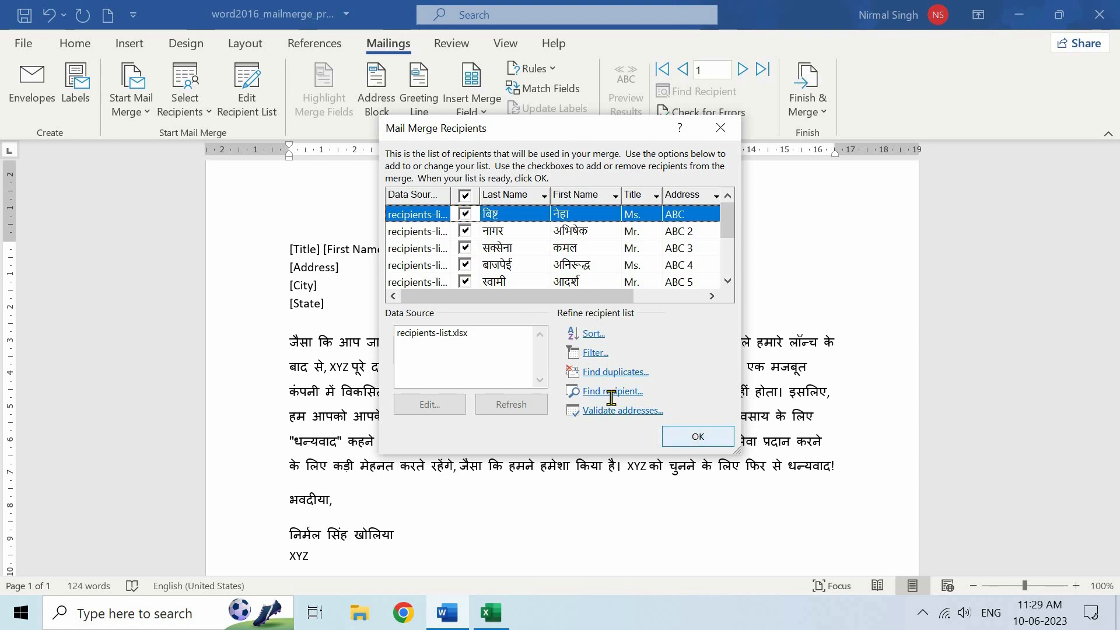
# Glance at the Excel recipients list and switch back to the Word letter
pyautogui.click(248, 108)
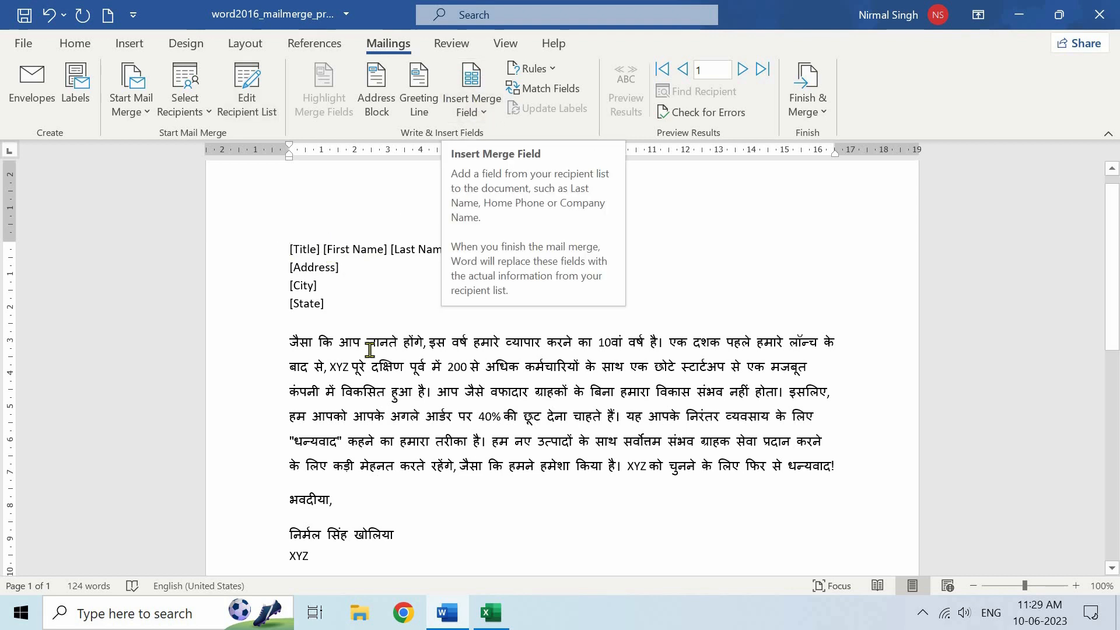
pyautogui.click(489, 613)
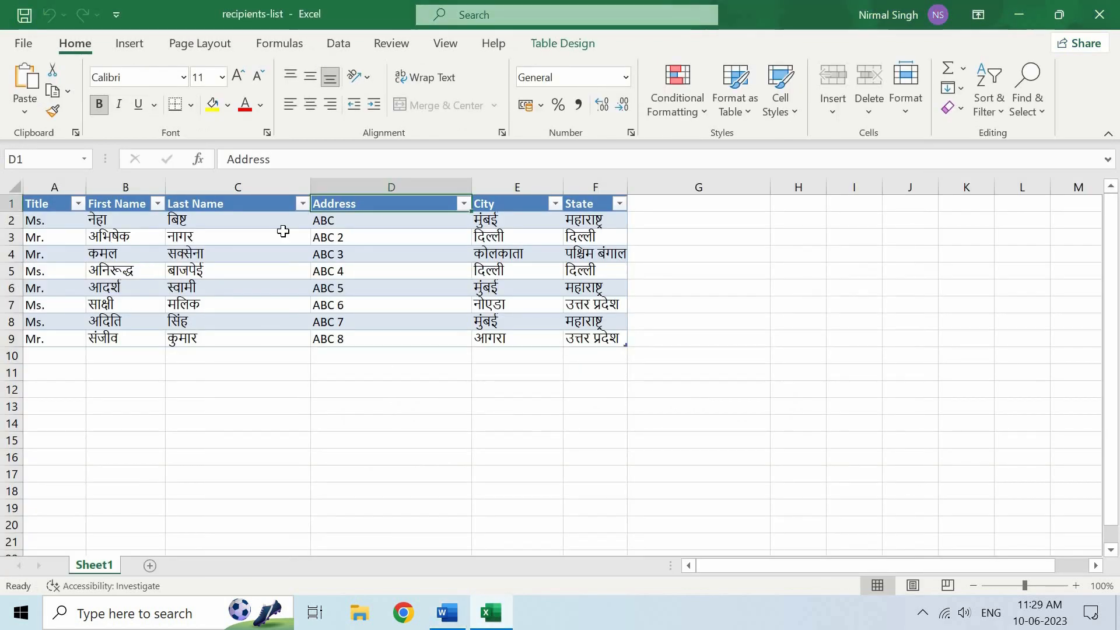
pyautogui.click(446, 612)
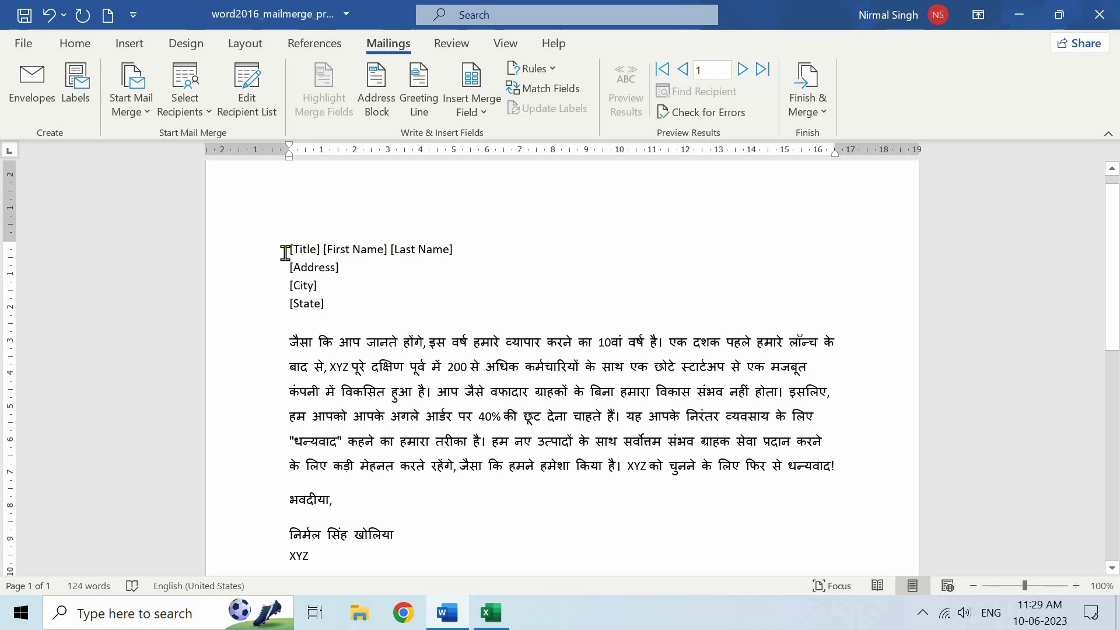
# Replace the [Title], [First Name] and [Last Name] placeholders with Title, First_Name and Last_Name fields
pyautogui.moveTo(289, 248); pyautogui.dragTo(324, 252)
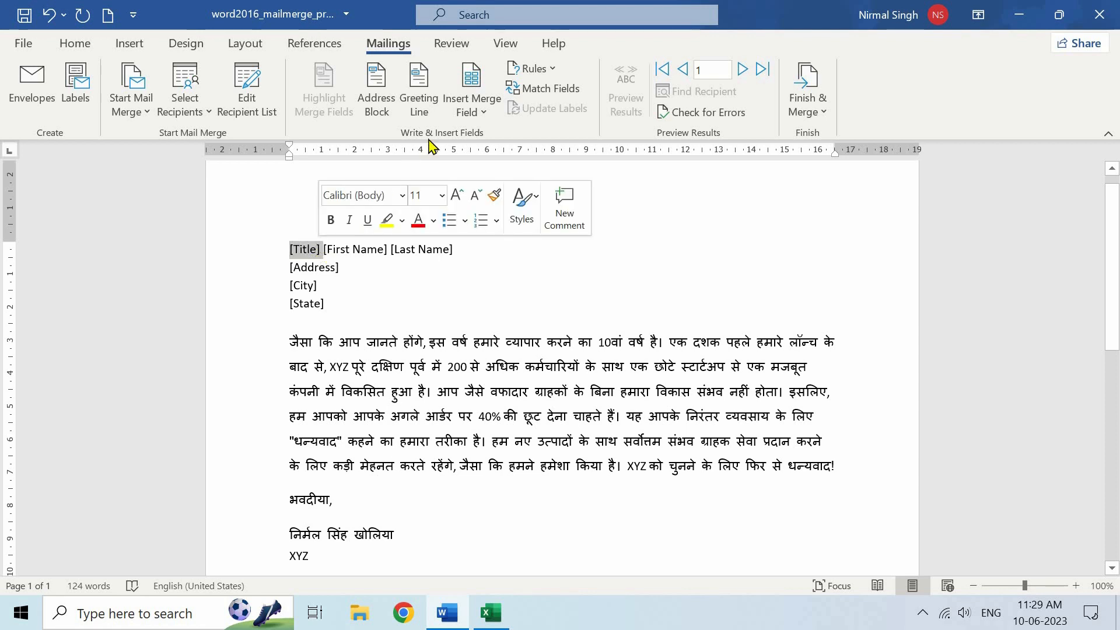
pyautogui.click(482, 114)
pyautogui.click(483, 138)
pyautogui.moveTo(329, 250); pyautogui.dragTo(397, 251)
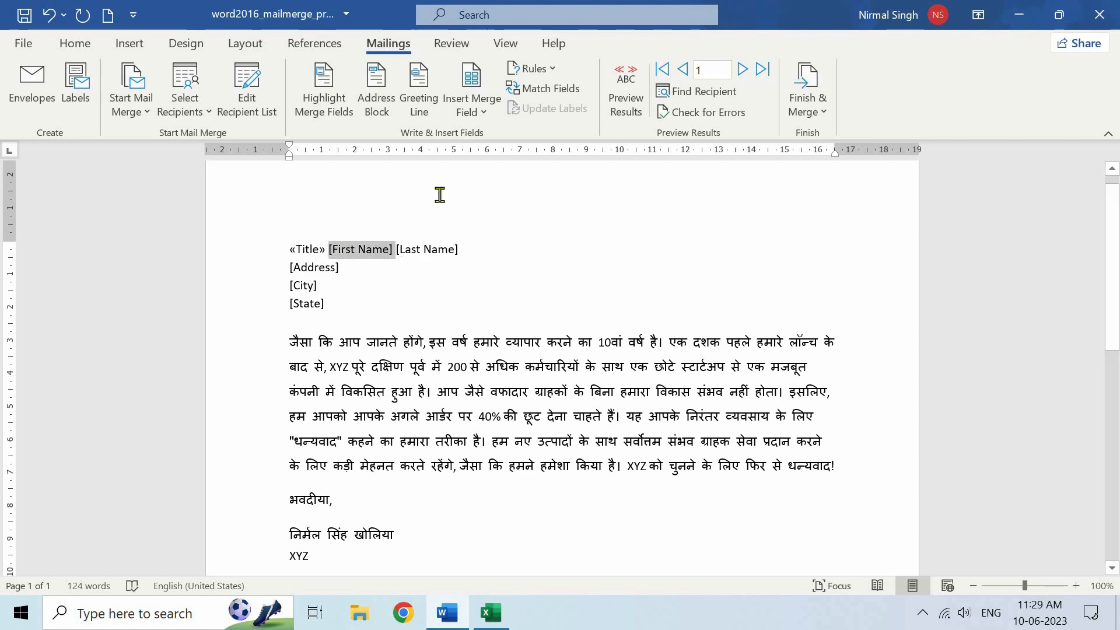
pyautogui.click(472, 110)
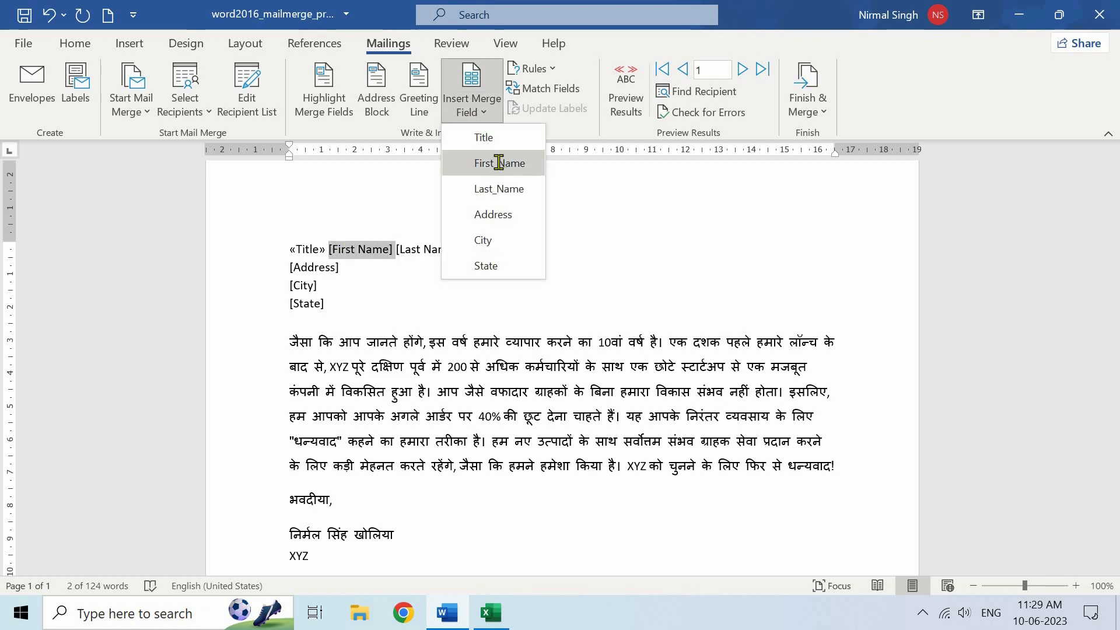
pyautogui.click(499, 163)
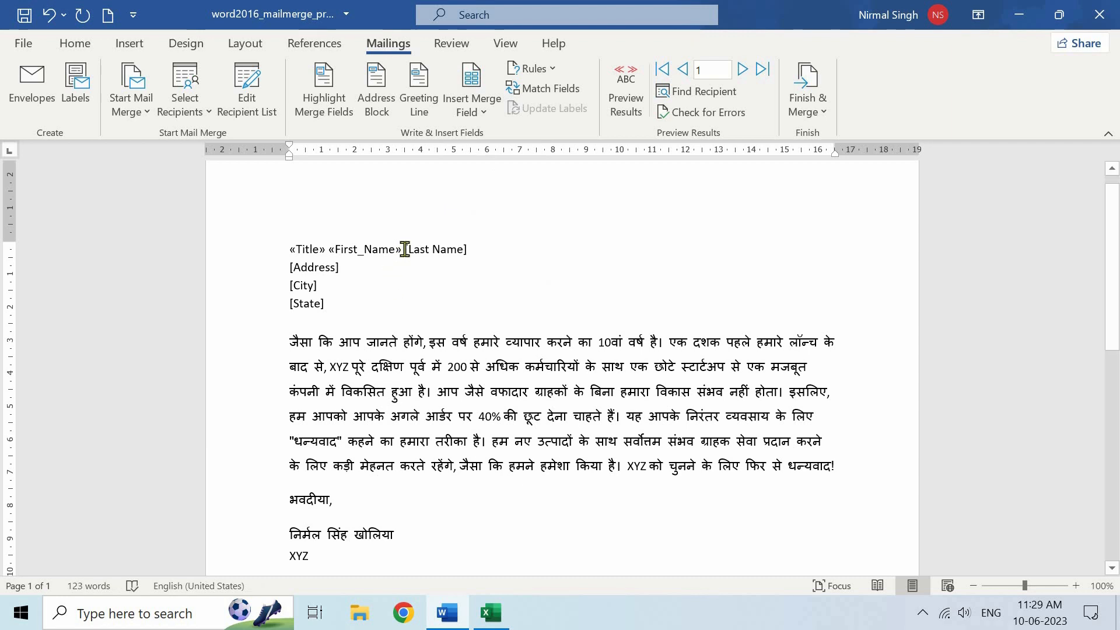
pyautogui.keyDown('shift'); pyautogui.click(473, 250); pyautogui.keyUp('shift')
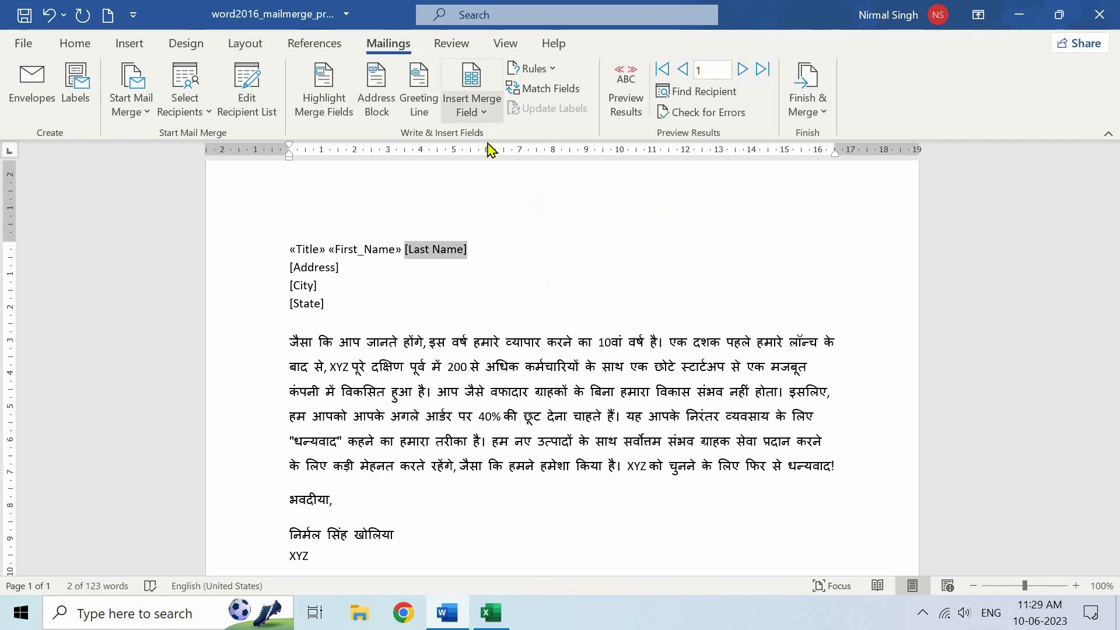
pyautogui.click(469, 111)
pyautogui.click(500, 191)
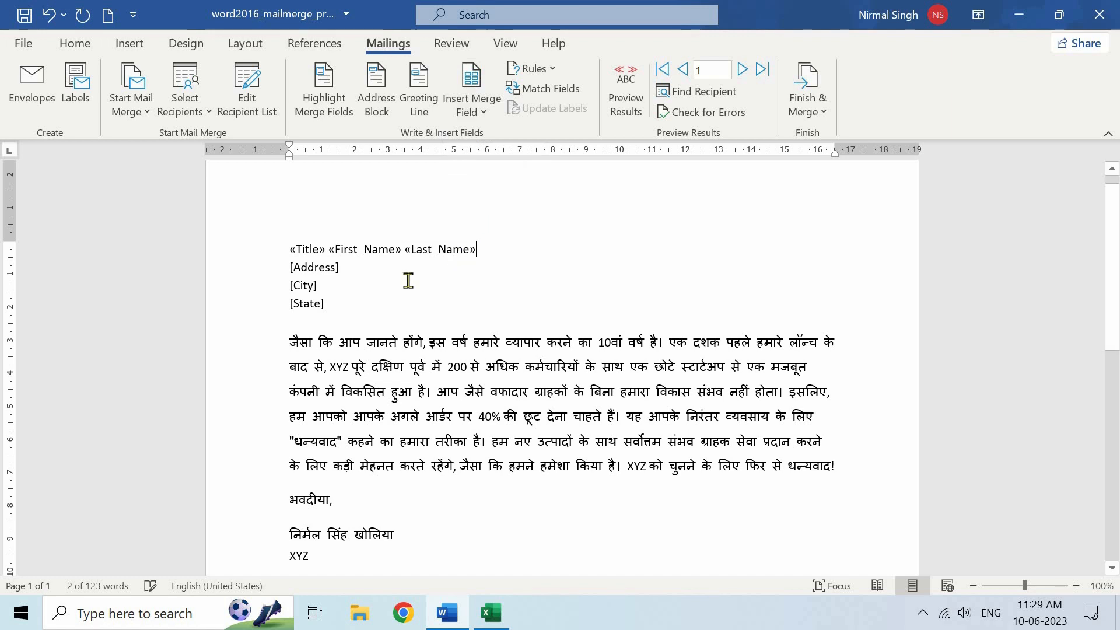
# Replace [Address], [City] and [State] with their merge fields, each on its own line
pyautogui.click(290, 268)
pyautogui.keyDown('shift'); pyautogui.click(343, 268); pyautogui.keyUp('shift')
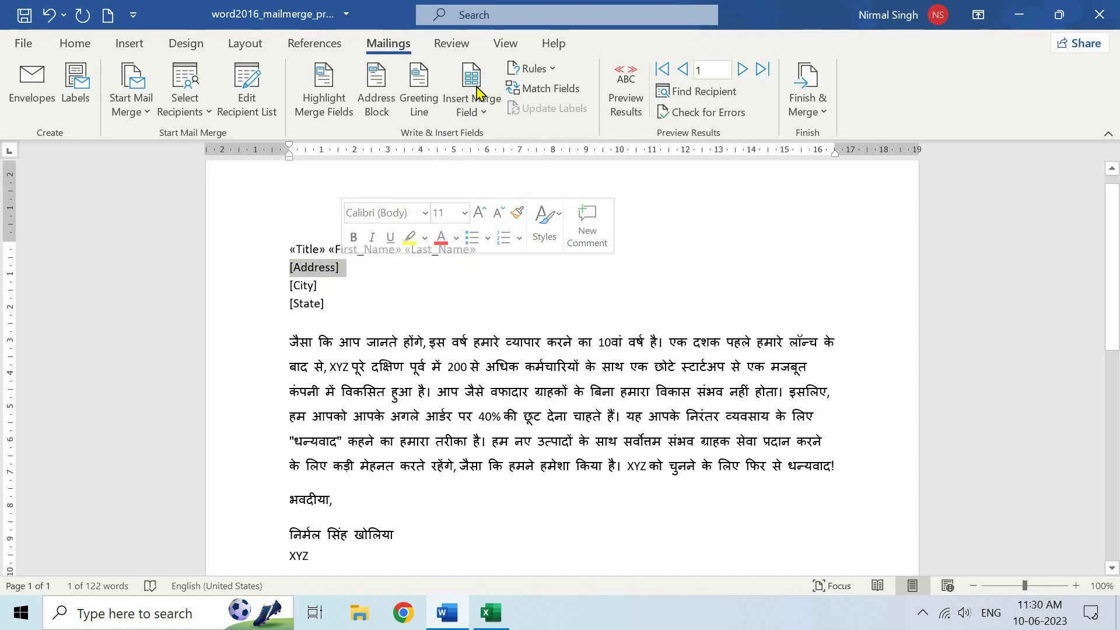
pyautogui.click(478, 115)
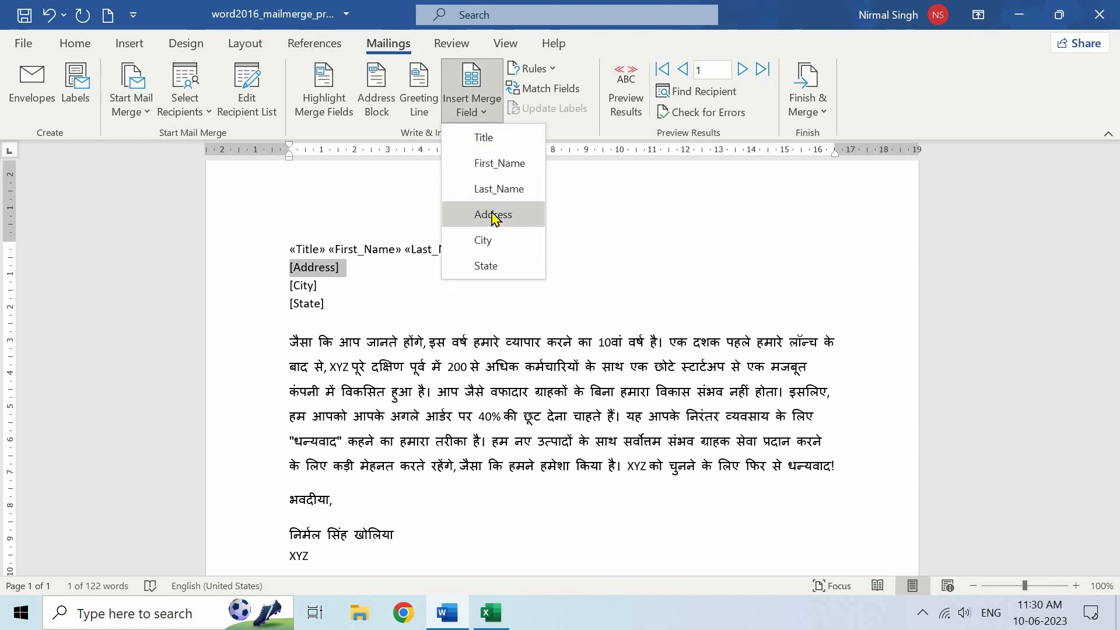
pyautogui.click(492, 213)
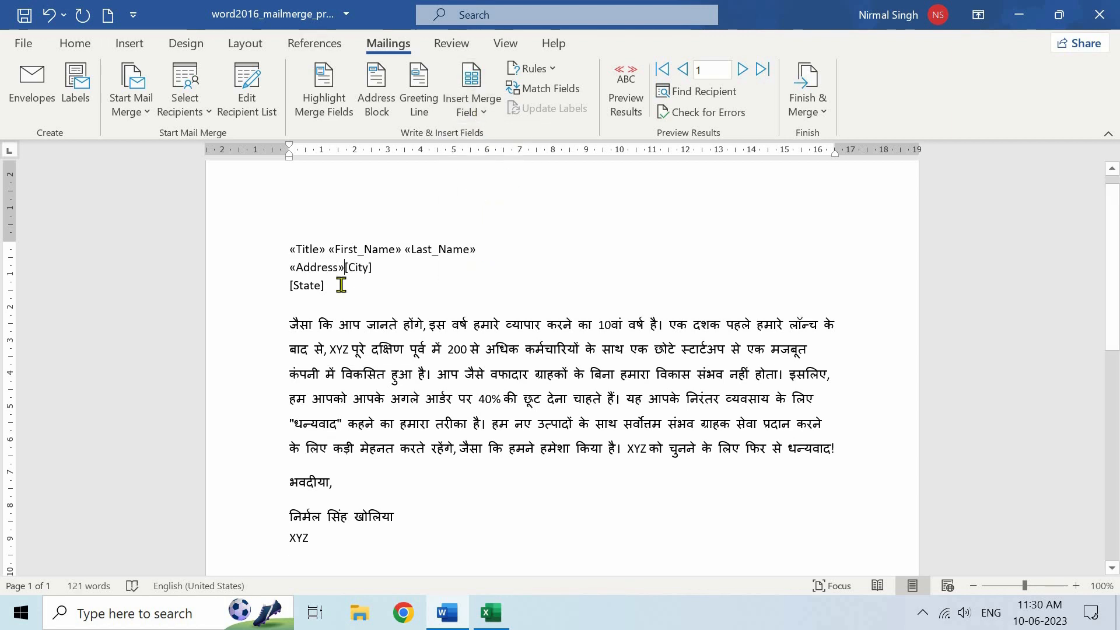
pyautogui.press('Return')
pyautogui.moveTo(284, 285); pyautogui.dragTo(318, 285)
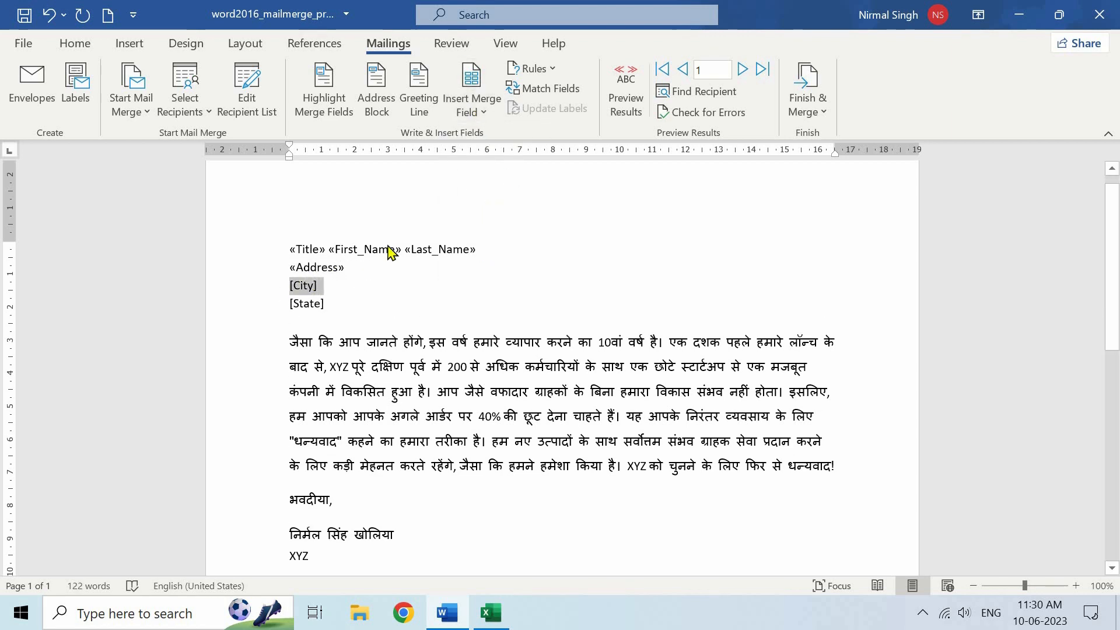
pyautogui.click(484, 113)
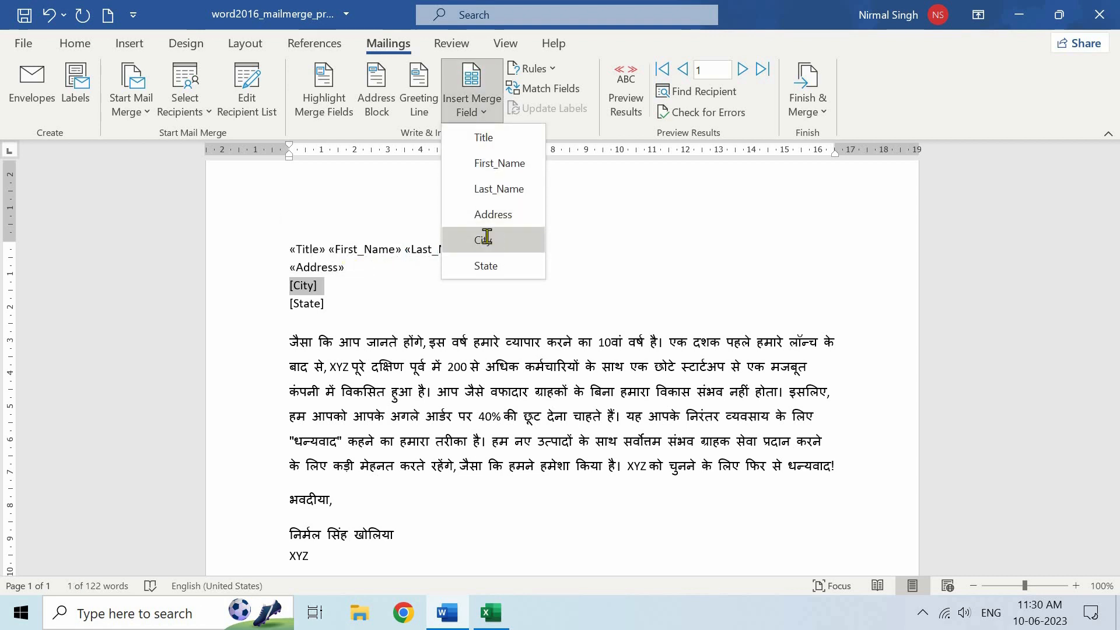
pyautogui.click(486, 239)
pyautogui.press('Return')
pyautogui.moveTo(286, 304); pyautogui.dragTo(330, 304)
pyautogui.click(472, 108)
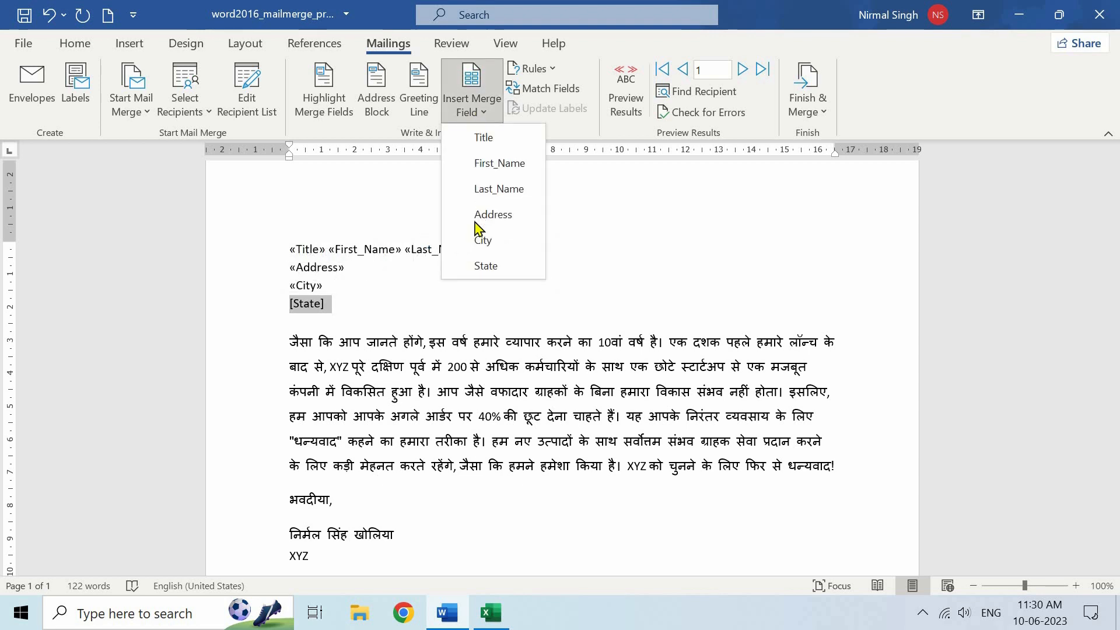
pyautogui.click(495, 264)
pyautogui.press('Return')
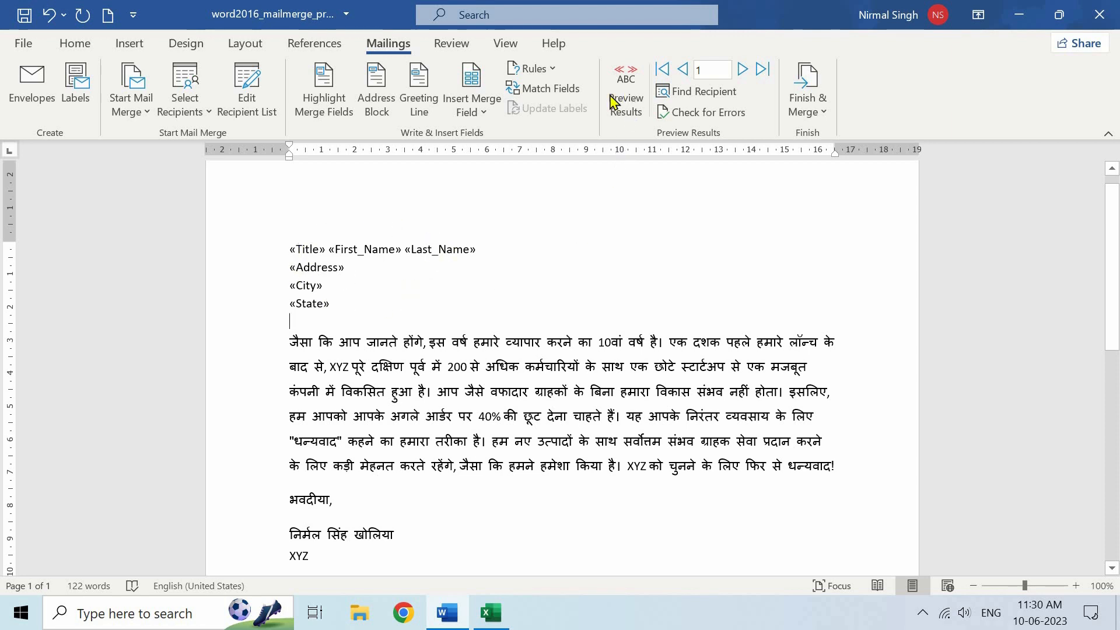
# Preview real recipient data, browse to record 4 and back to record 1, then open Find Recipient
pyautogui.click(626, 105)
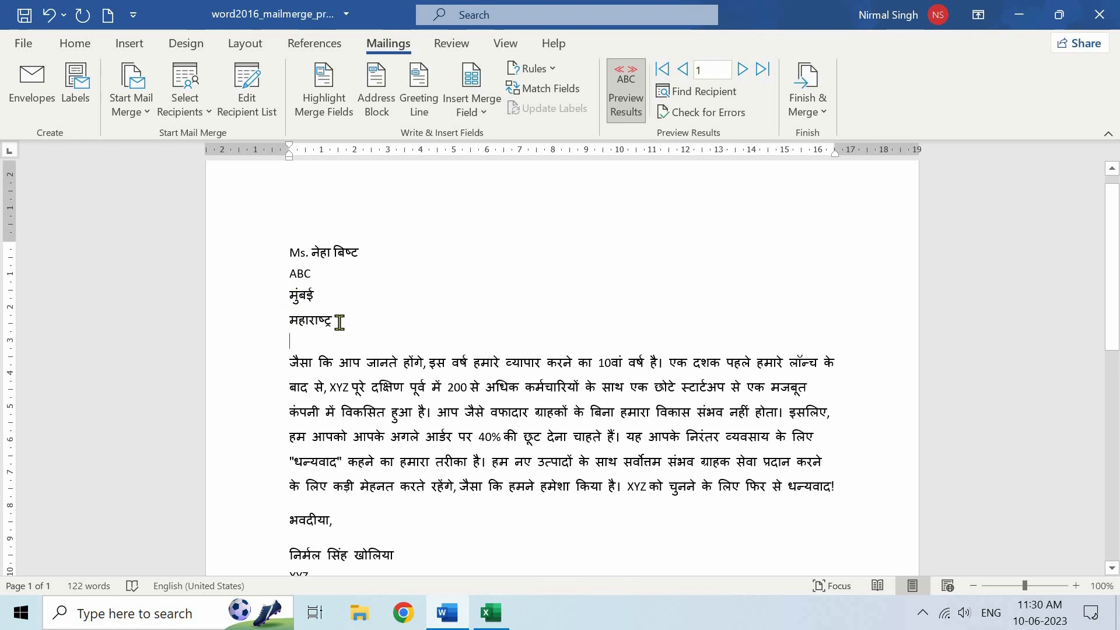
pyautogui.click(743, 71)
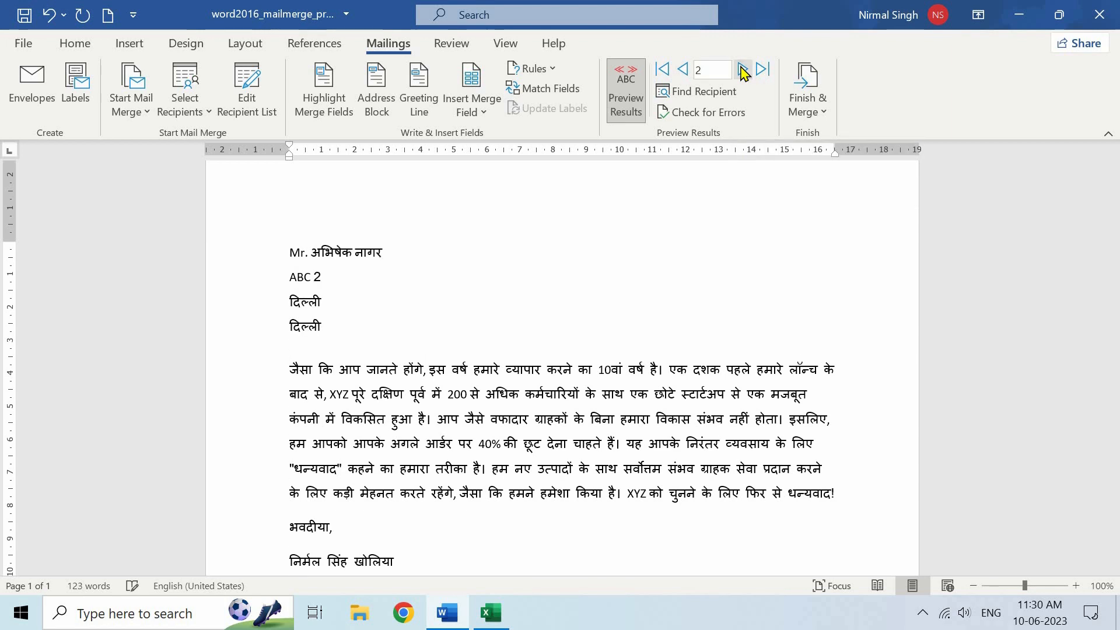
pyautogui.click(742, 71)
pyautogui.click(736, 70)
pyautogui.click(682, 70)
pyautogui.click(682, 71)
pyautogui.click(682, 71)
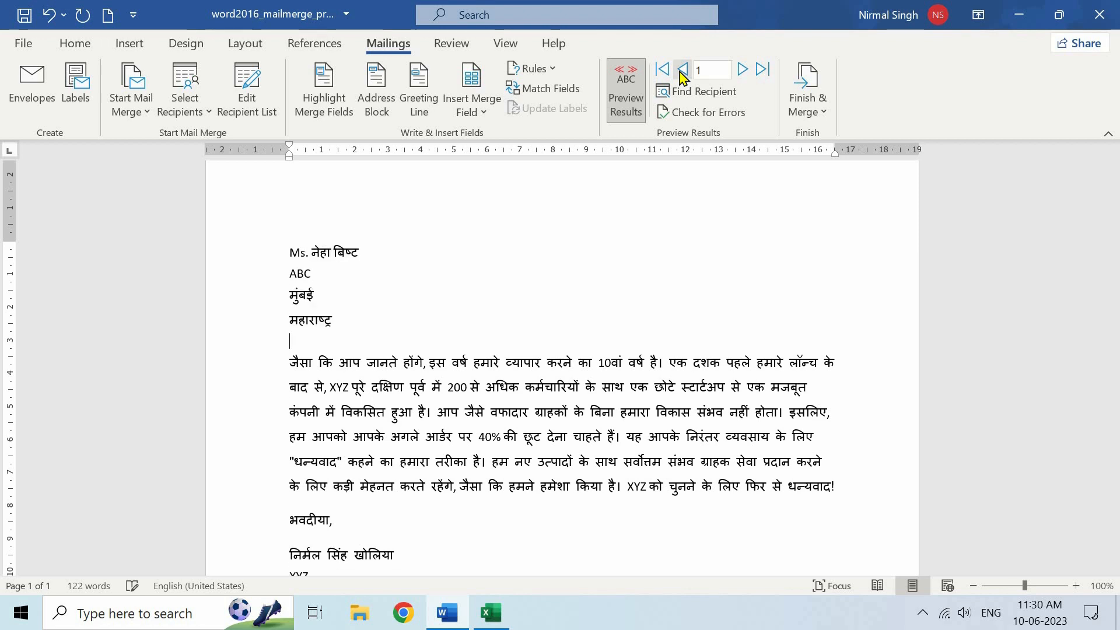
pyautogui.click(704, 93)
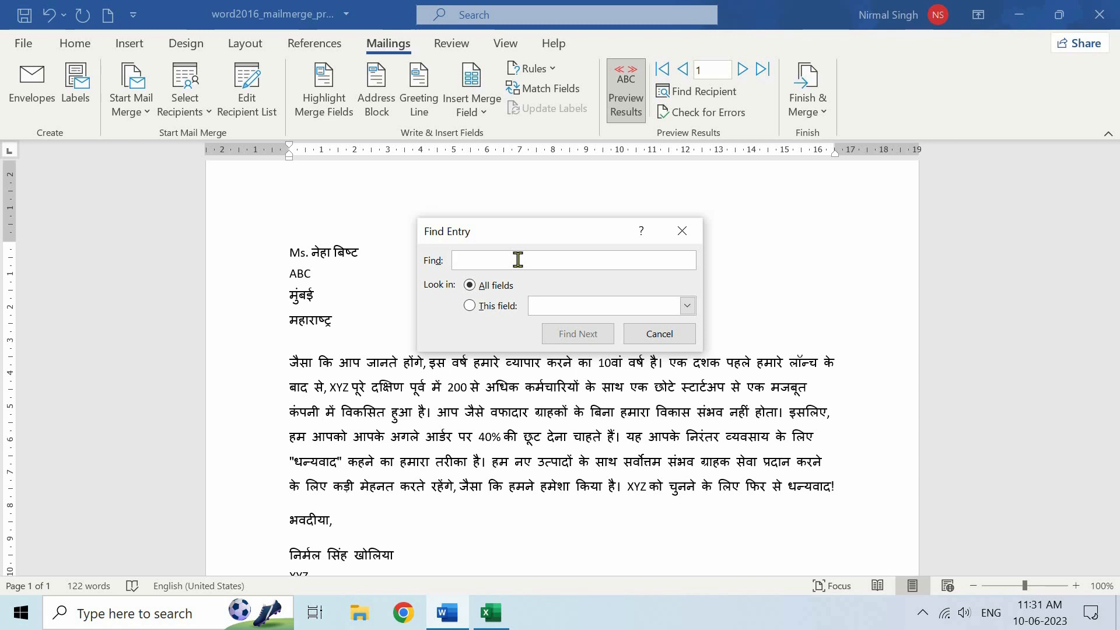
# Close the recipient search and dismiss Check for Errors without changes
pyautogui.click(682, 231)
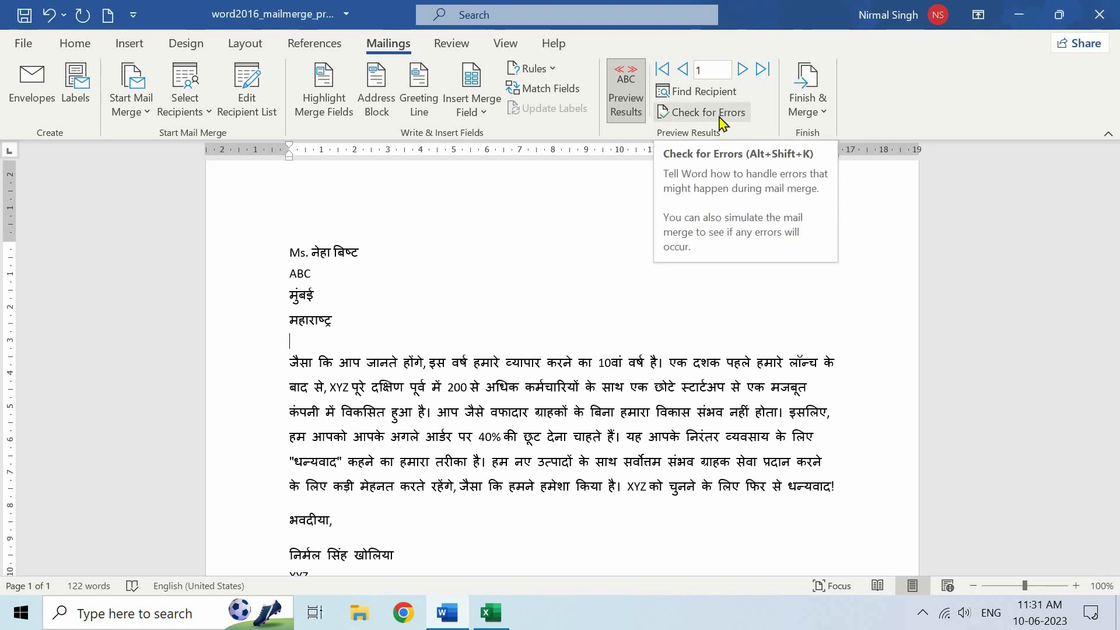
pyautogui.click(694, 117)
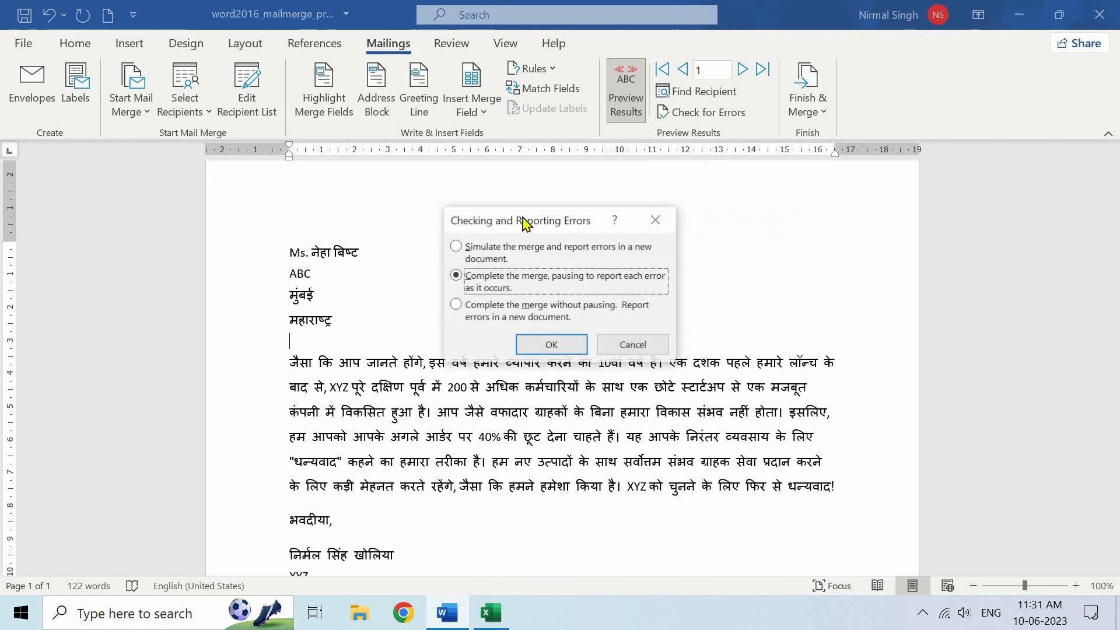
pyautogui.click(632, 346)
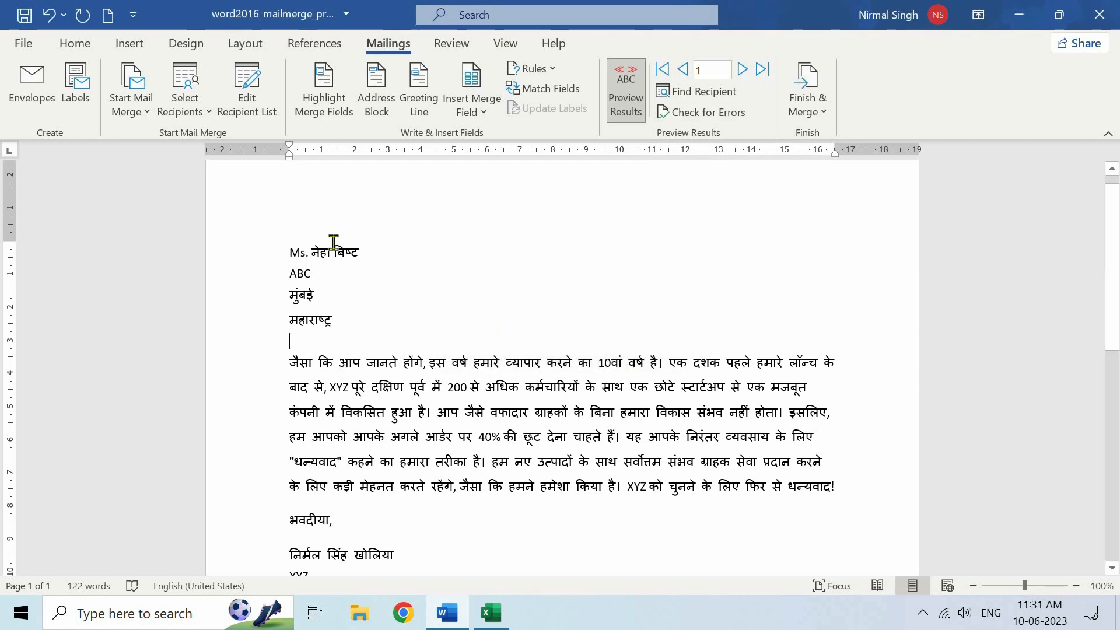
# Browse records forward to 4 and back to 1, then turn on Highlight Merge Fields
pyautogui.click(742, 69)
pyautogui.click(742, 70)
pyautogui.click(742, 69)
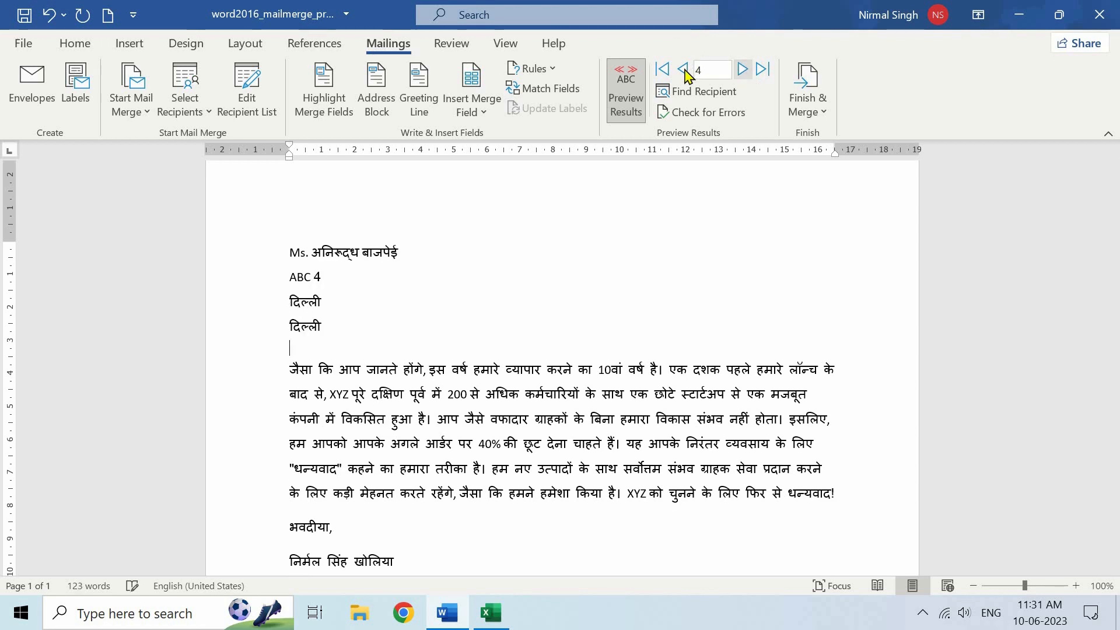
pyautogui.click(683, 69)
pyautogui.click(683, 70)
pyautogui.click(683, 69)
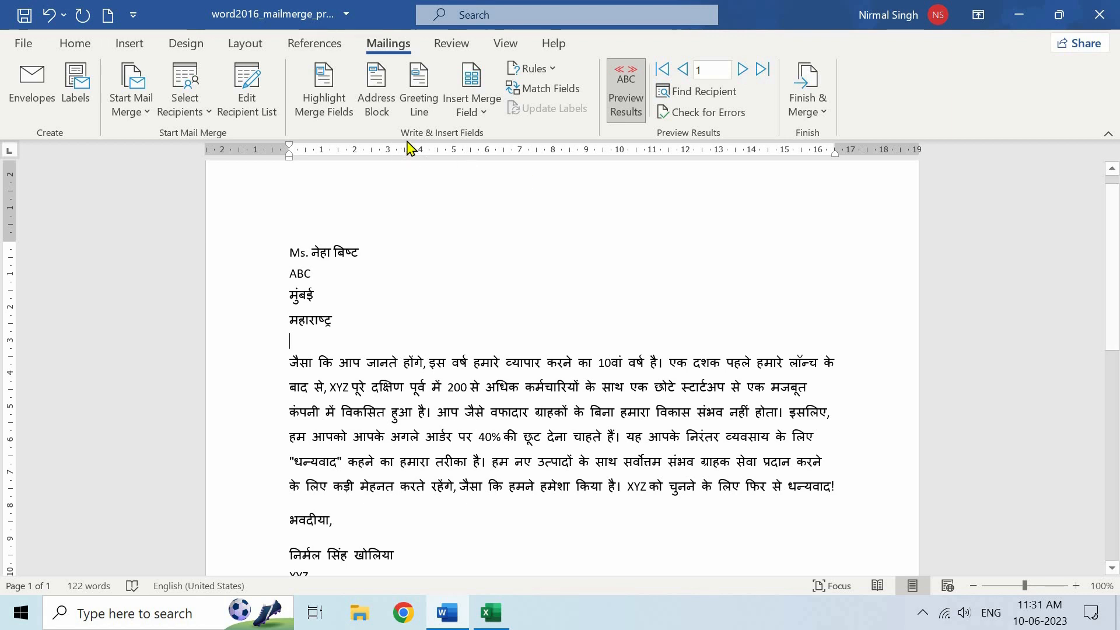
pyautogui.click(325, 90)
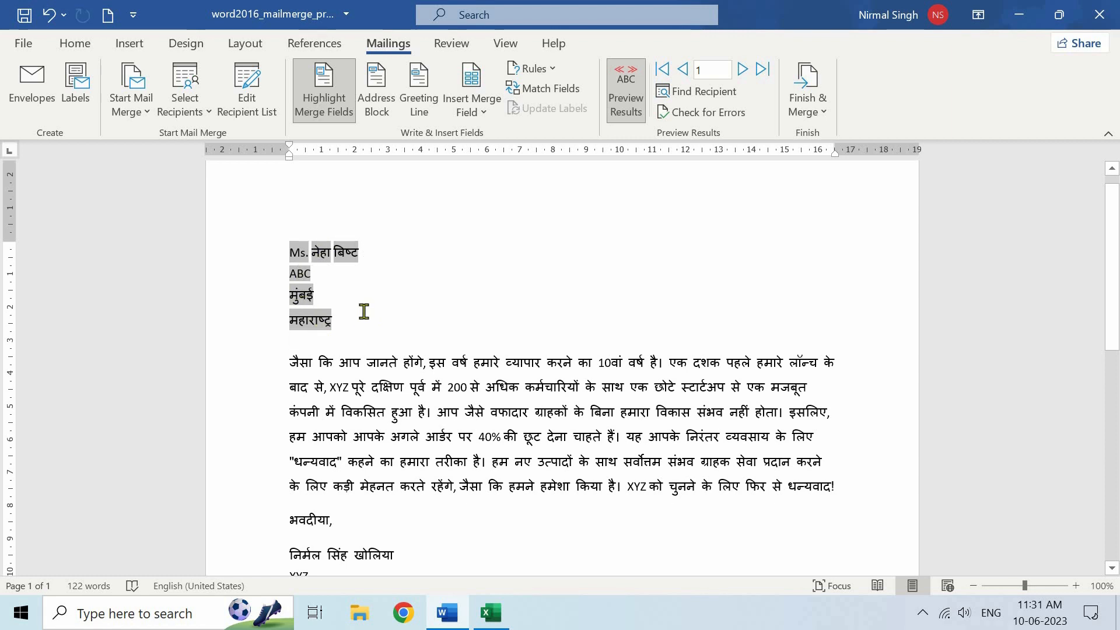
# Turn off field shading, pick the 'Mr. Josh Randall Jr.' address block format, then view Excel
pyautogui.click(331, 106)
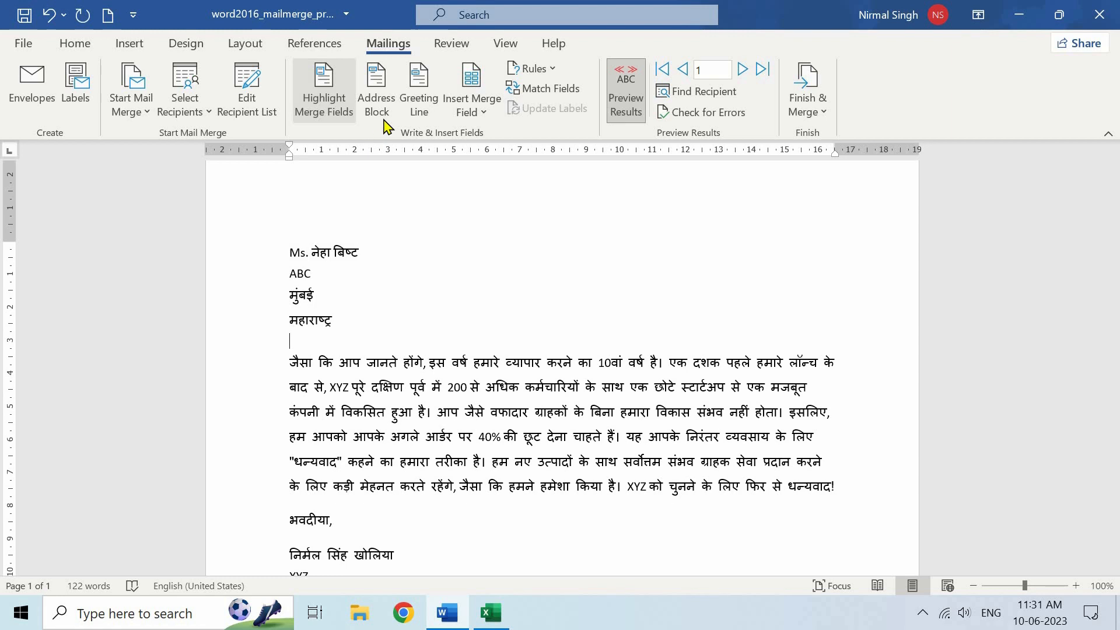
pyautogui.click(376, 98)
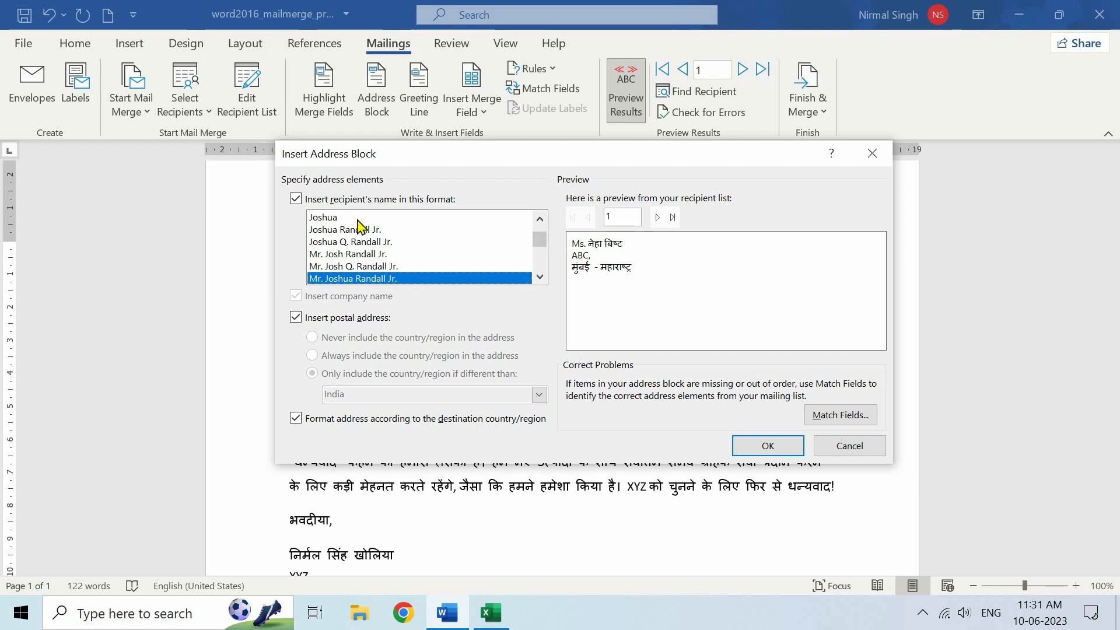
pyautogui.click(338, 218)
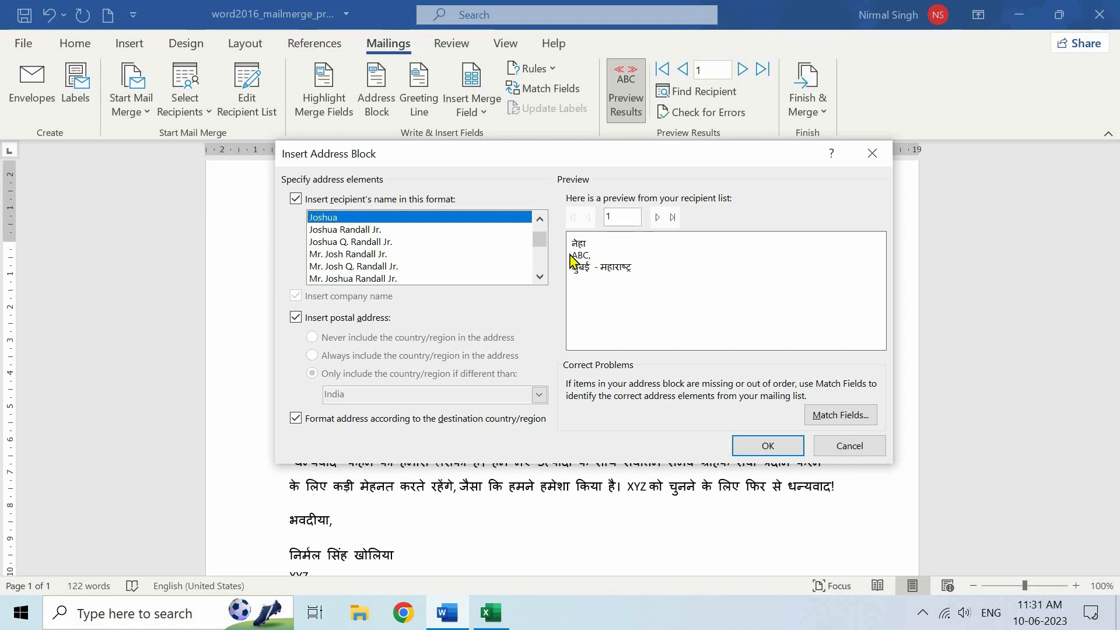
pyautogui.click(417, 231)
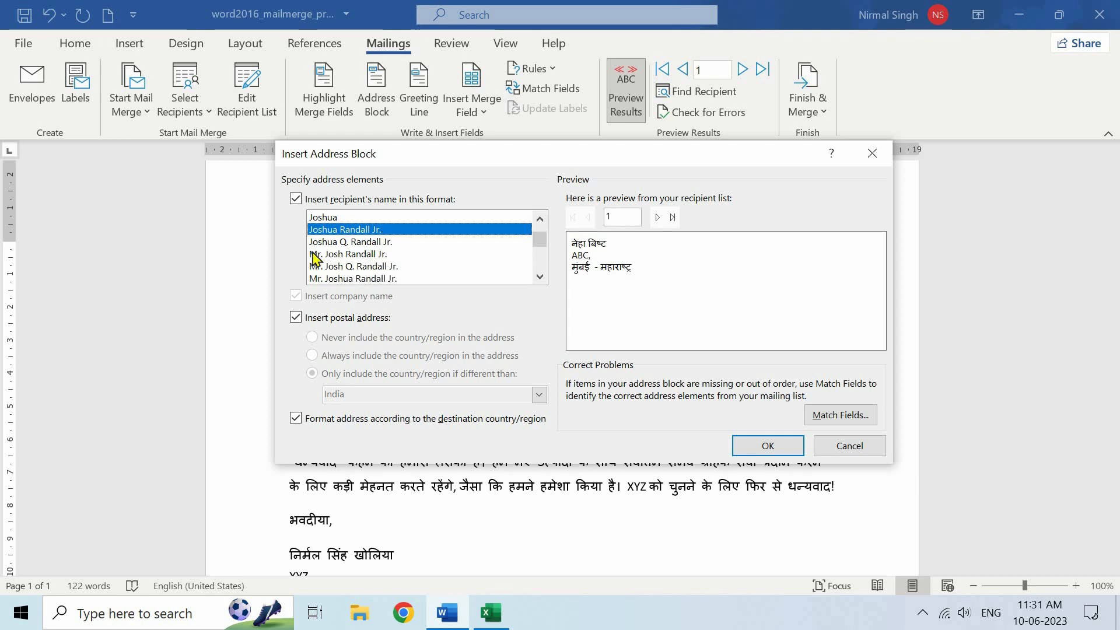
pyautogui.click(382, 255)
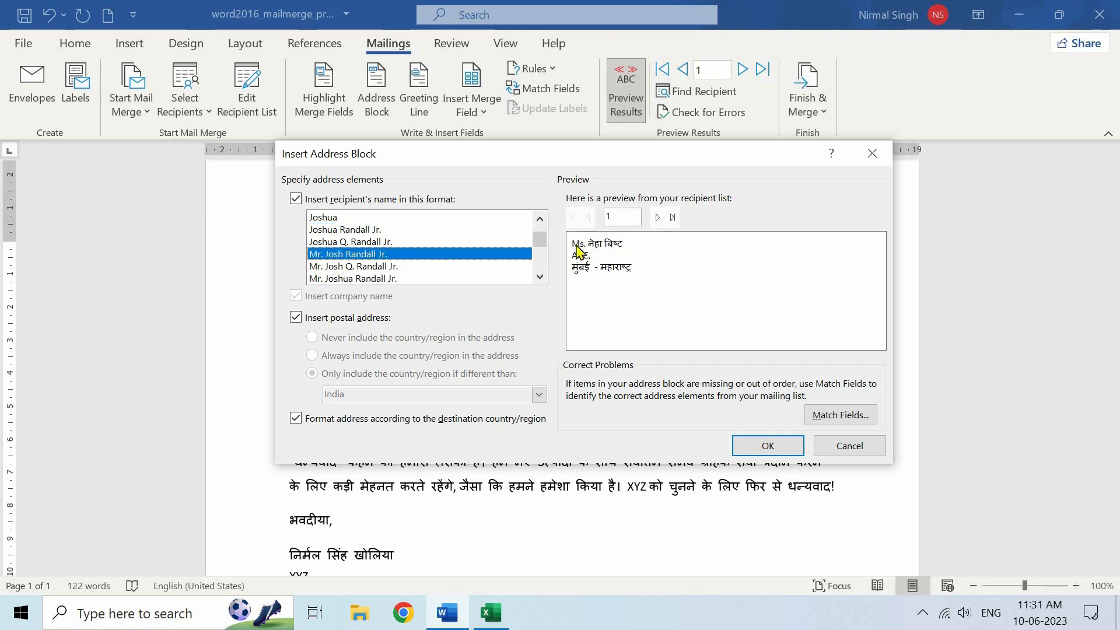
pyautogui.moveTo(649, 165); pyautogui.dragTo(794, 174)
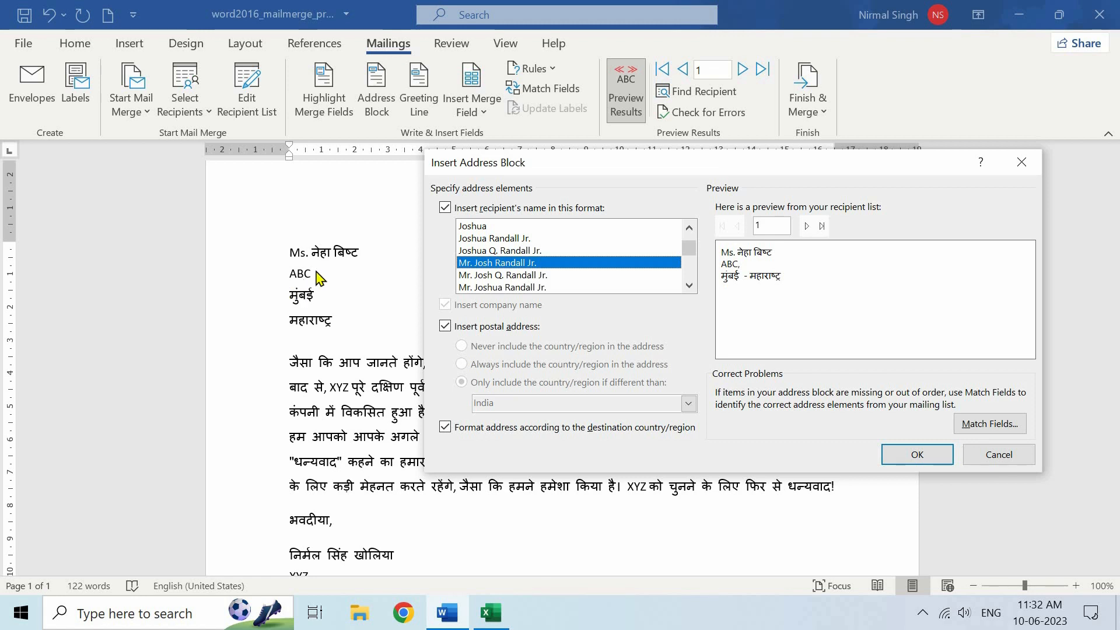
pyautogui.click(489, 613)
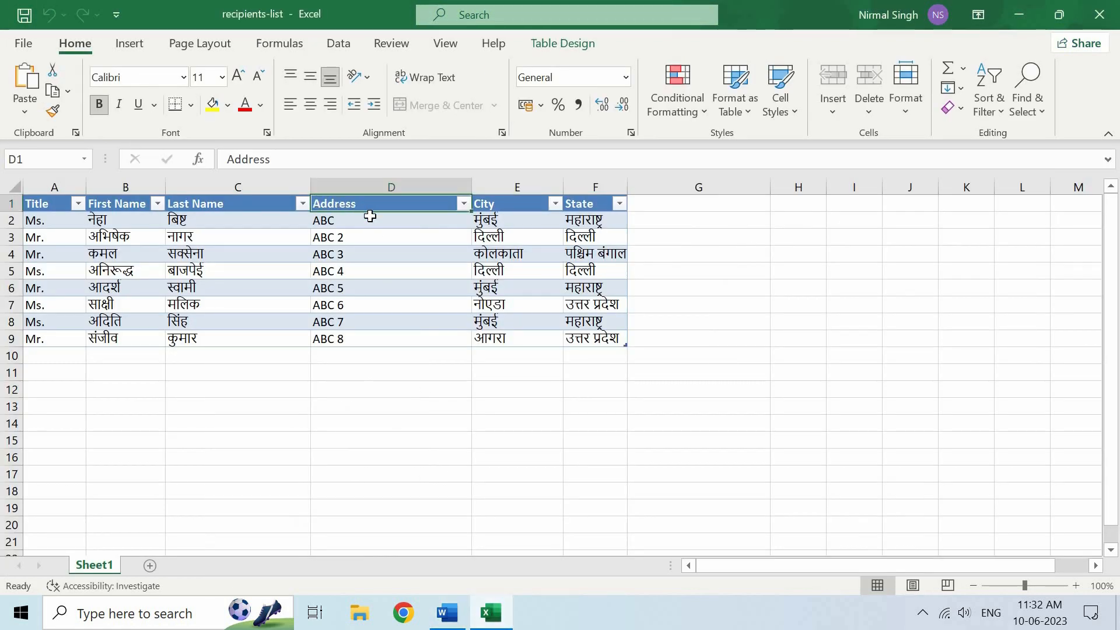
# Keep Address matched to Address 1 in Match Fields and confirm the address block
pyautogui.click(447, 613)
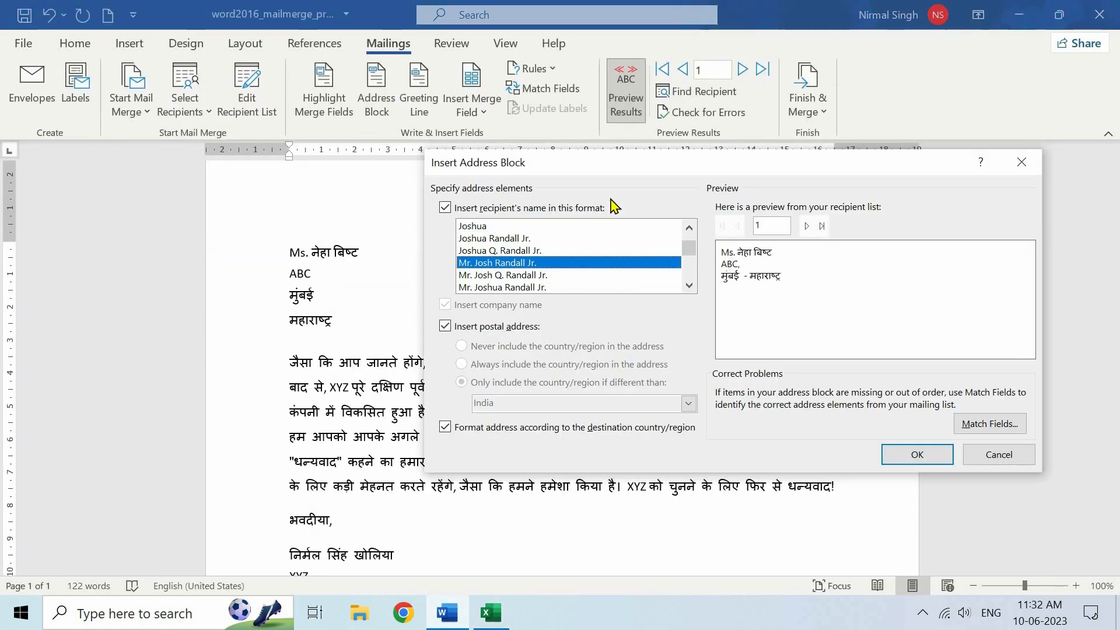
pyautogui.moveTo(502, 175); pyautogui.dragTo(319, 160)
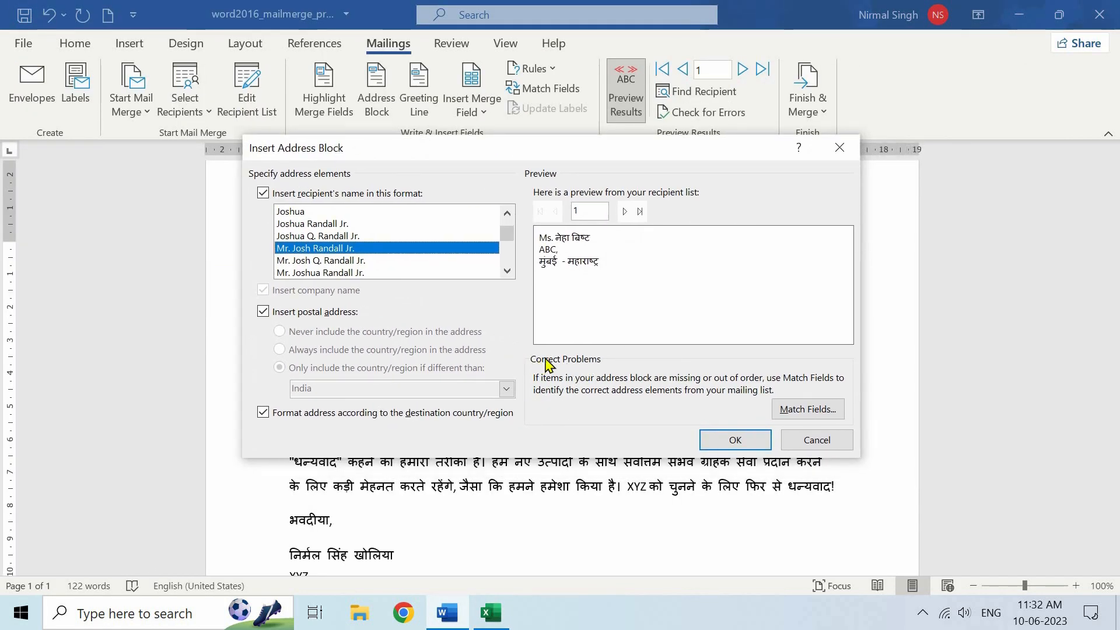
pyautogui.click(813, 413)
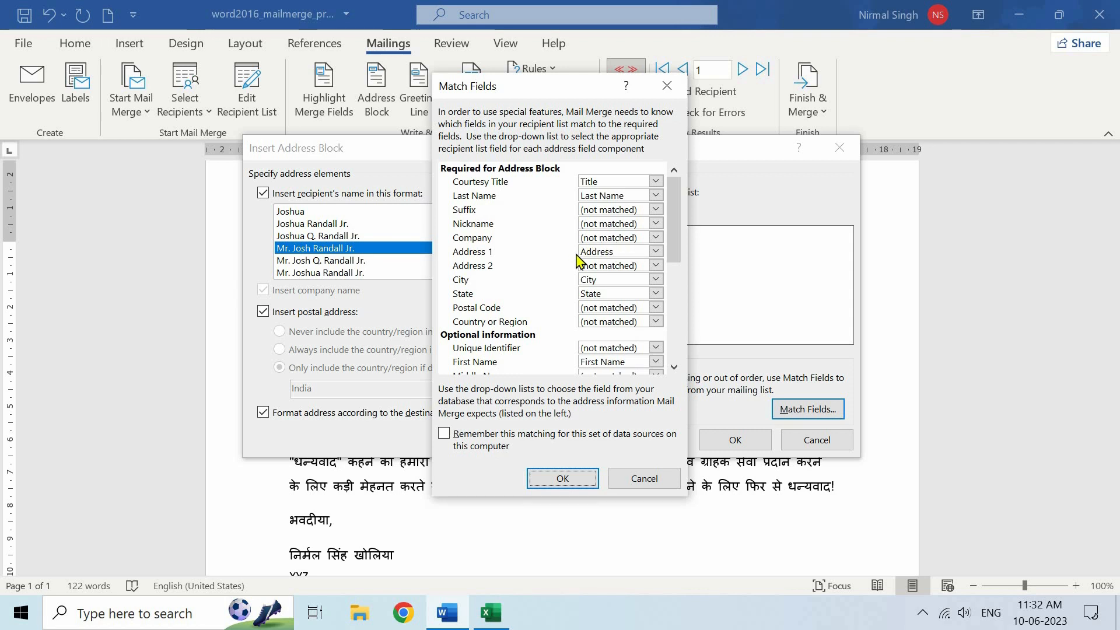
pyautogui.click(612, 251)
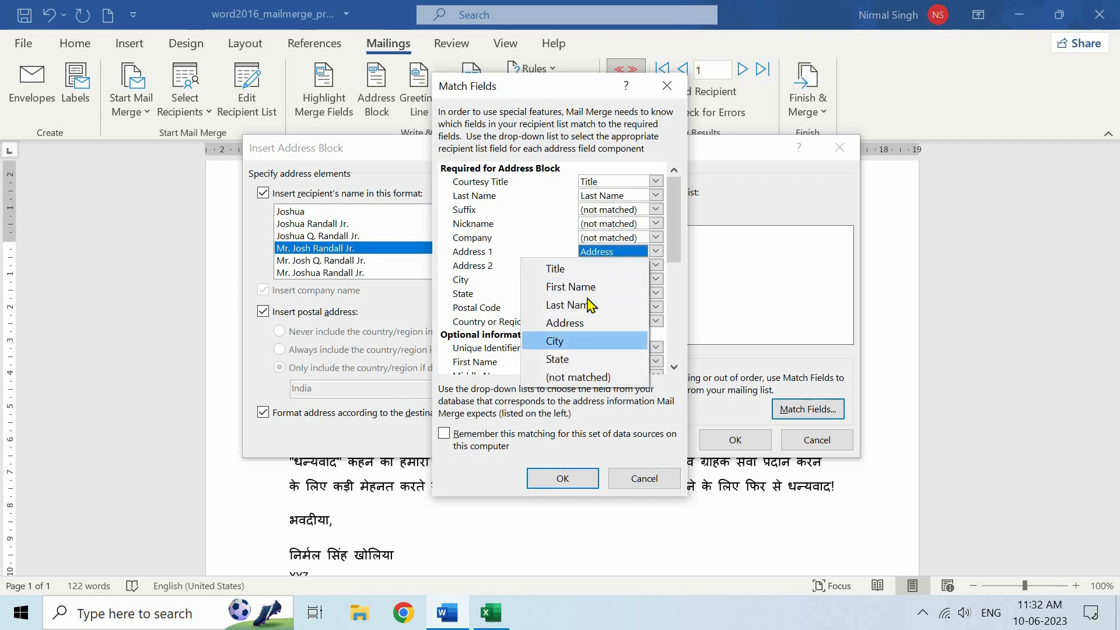
pyautogui.click(565, 251)
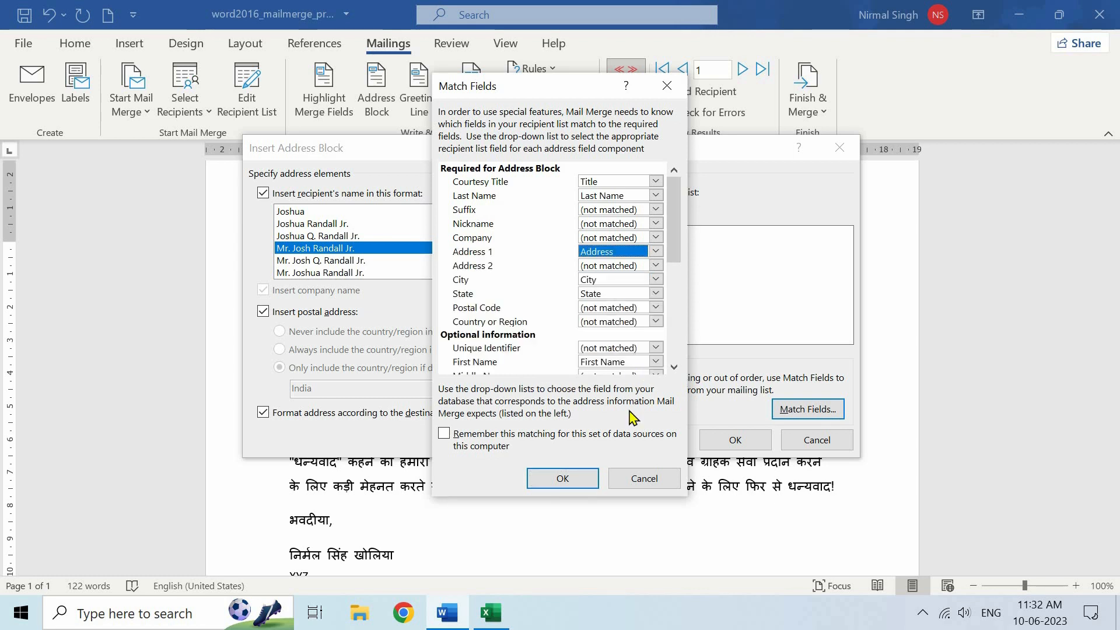
pyautogui.click(572, 482)
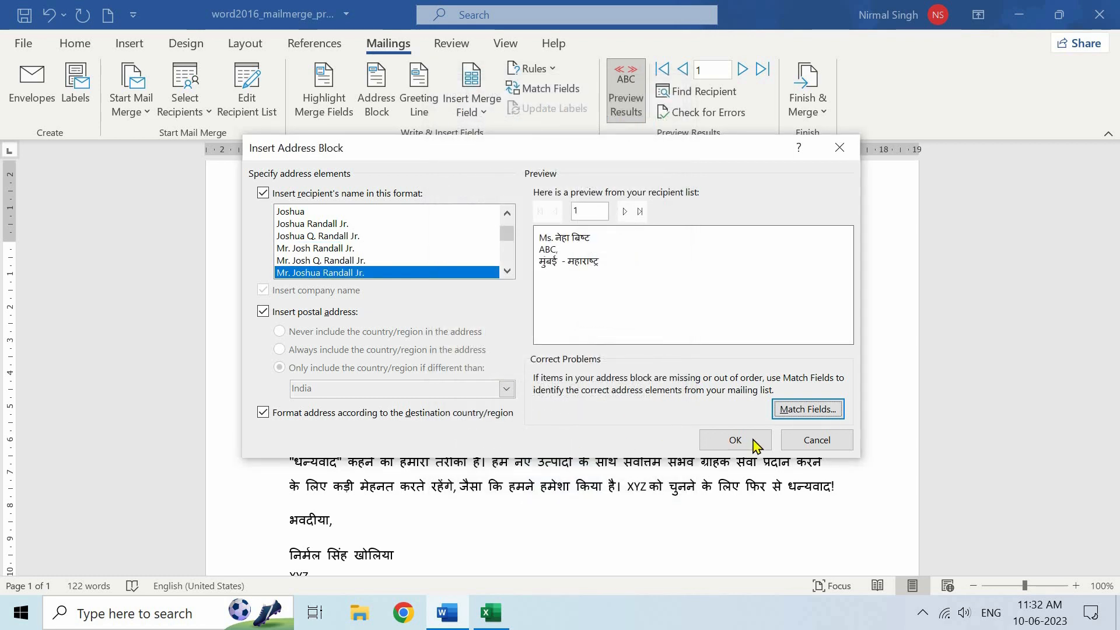
pyautogui.click(735, 439)
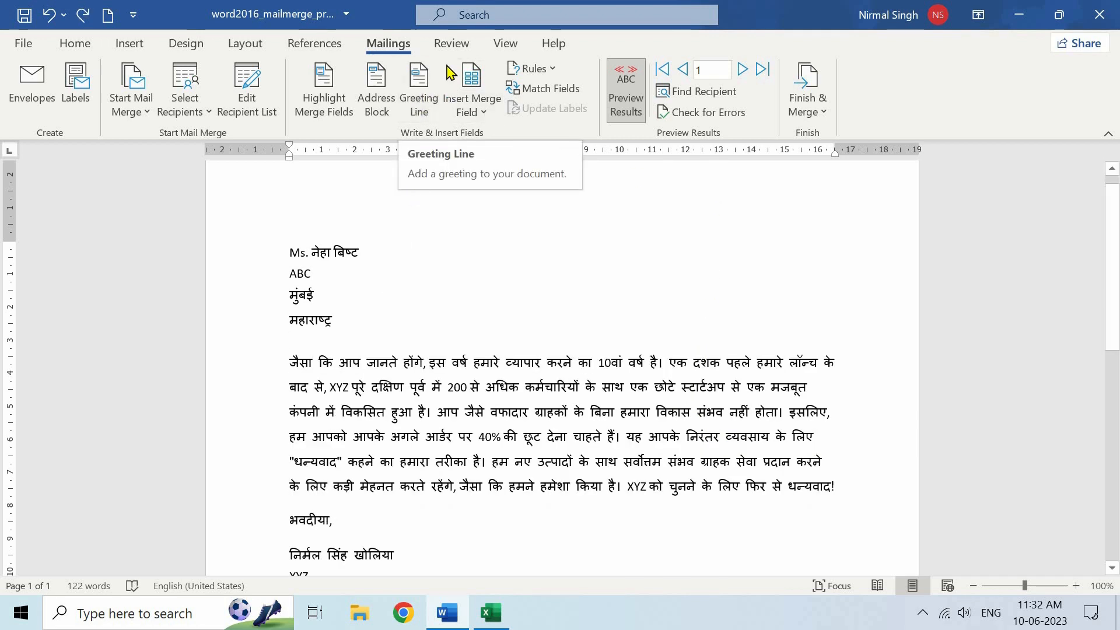
# Insert a greeting line with the salutation 'Dear', after briefly trying 'To'
pyautogui.click(419, 88)
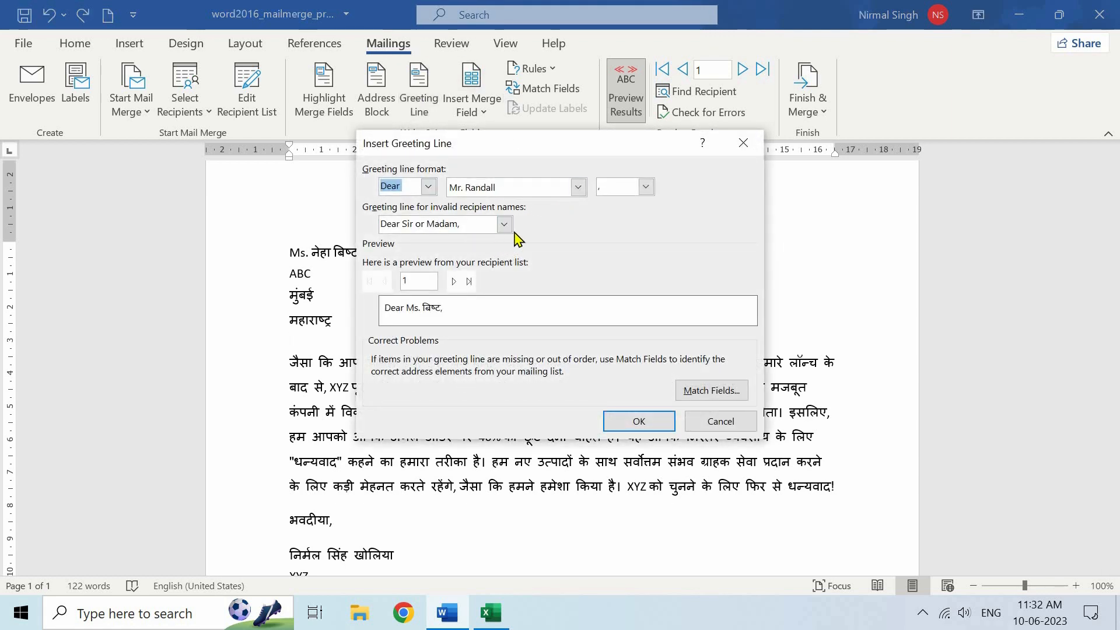
pyautogui.click(428, 187)
pyautogui.click(407, 212)
pyautogui.click(428, 187)
pyautogui.click(403, 199)
pyautogui.click(623, 416)
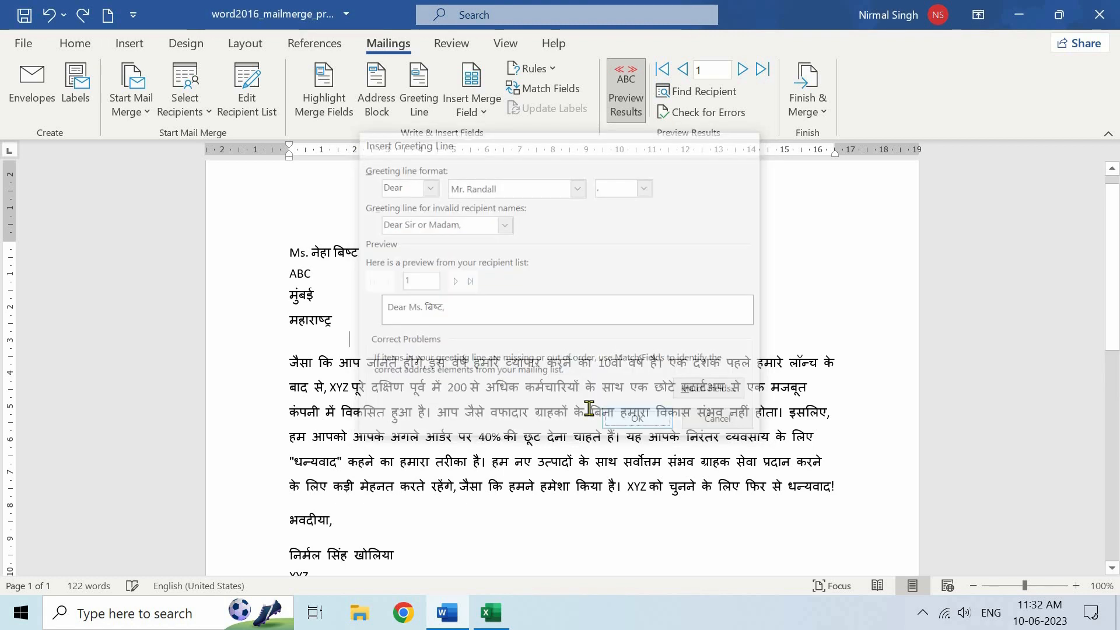
# Select the inserted greeting line and delete it
pyautogui.click(287, 344)
pyautogui.doubleClick(287, 343)
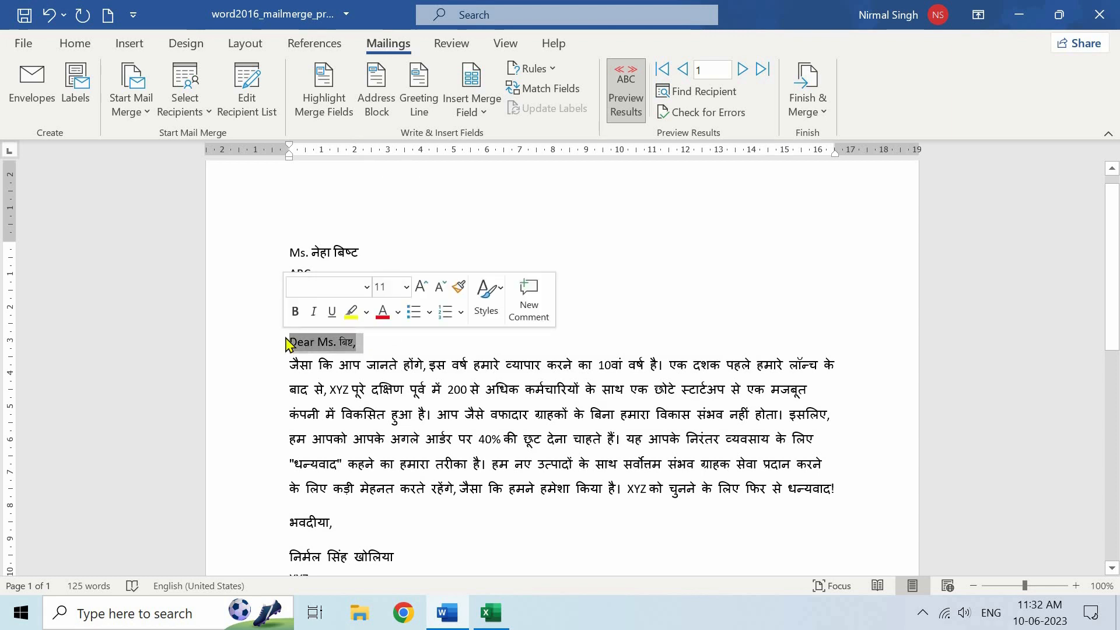
pyautogui.press('Delete')
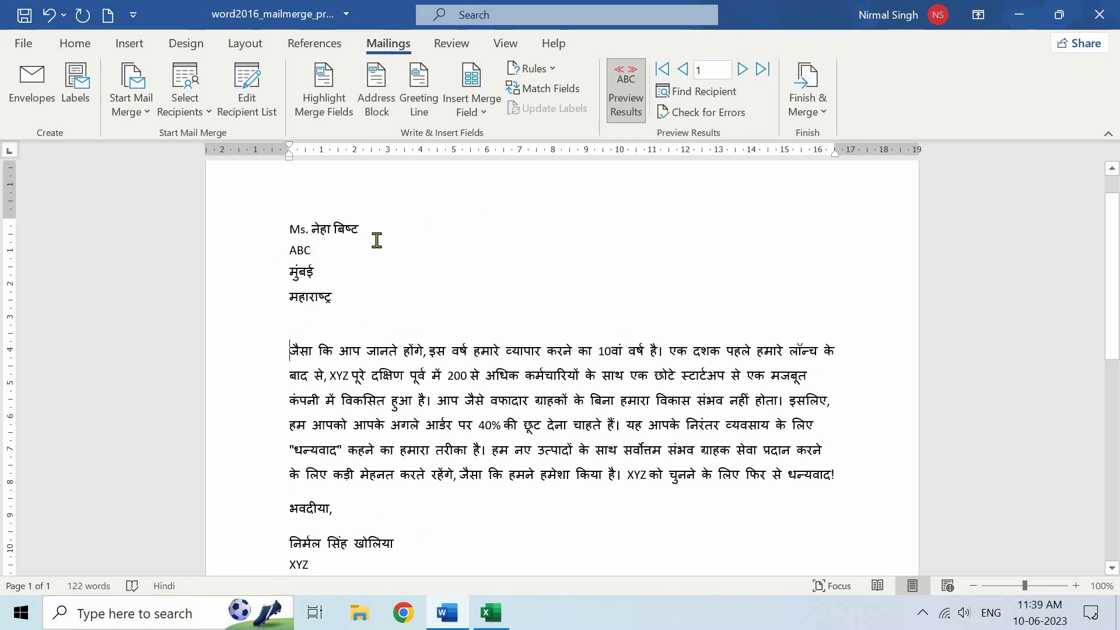
pyautogui.click(742, 70)
pyautogui.click(742, 69)
pyautogui.click(742, 70)
pyautogui.click(742, 69)
pyautogui.click(742, 70)
pyautogui.click(742, 72)
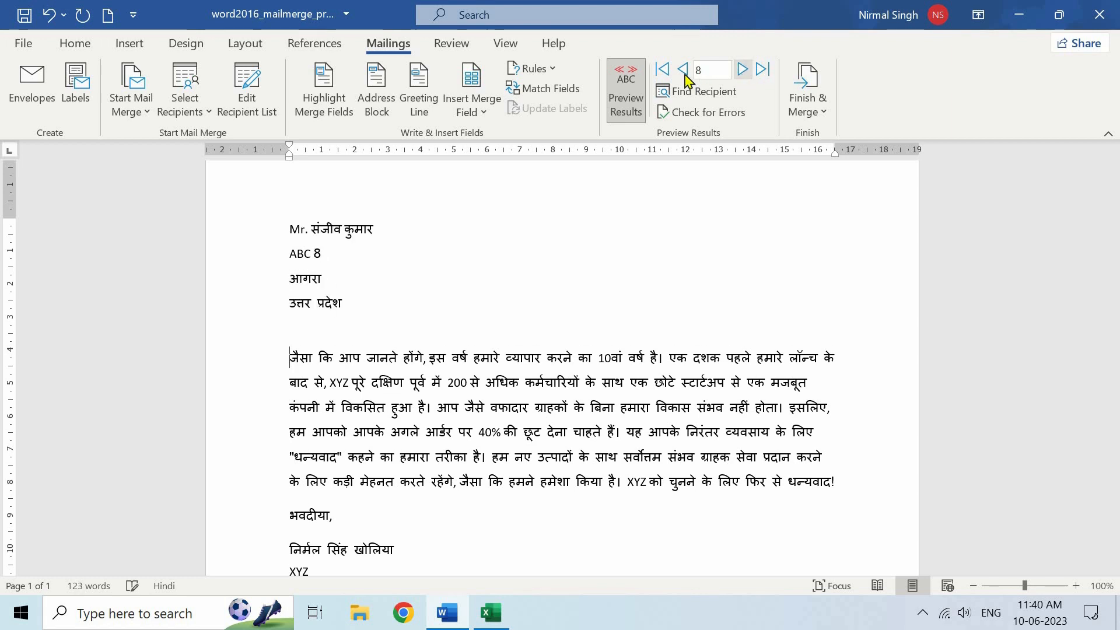
pyautogui.click(668, 73)
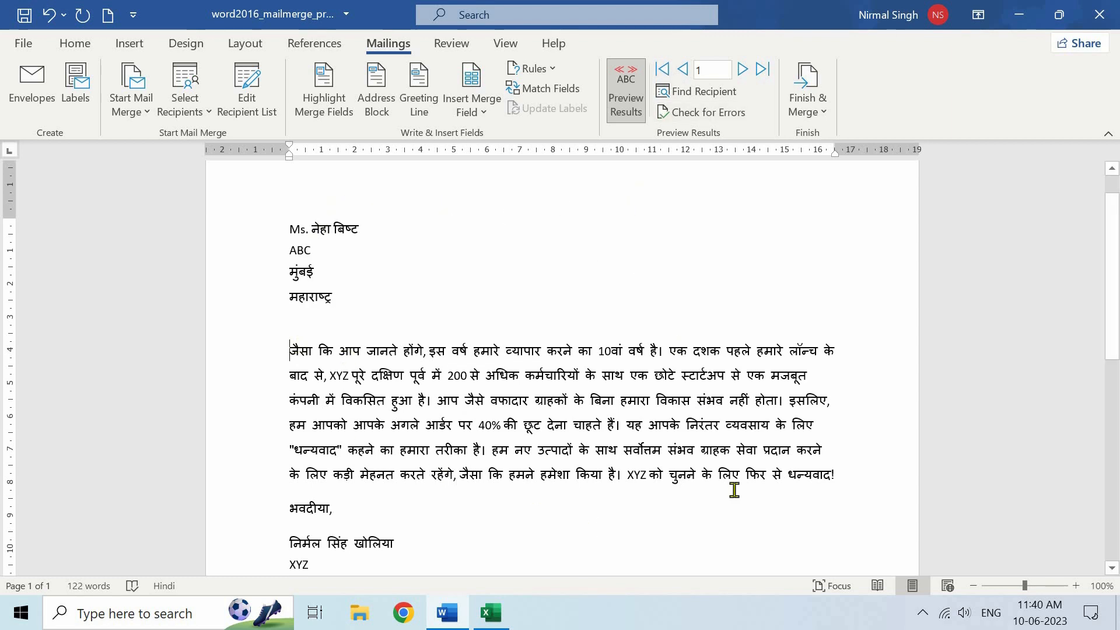
# Check Finish & Merge's Print Documents option, then cancel without printing
pyautogui.click(817, 107)
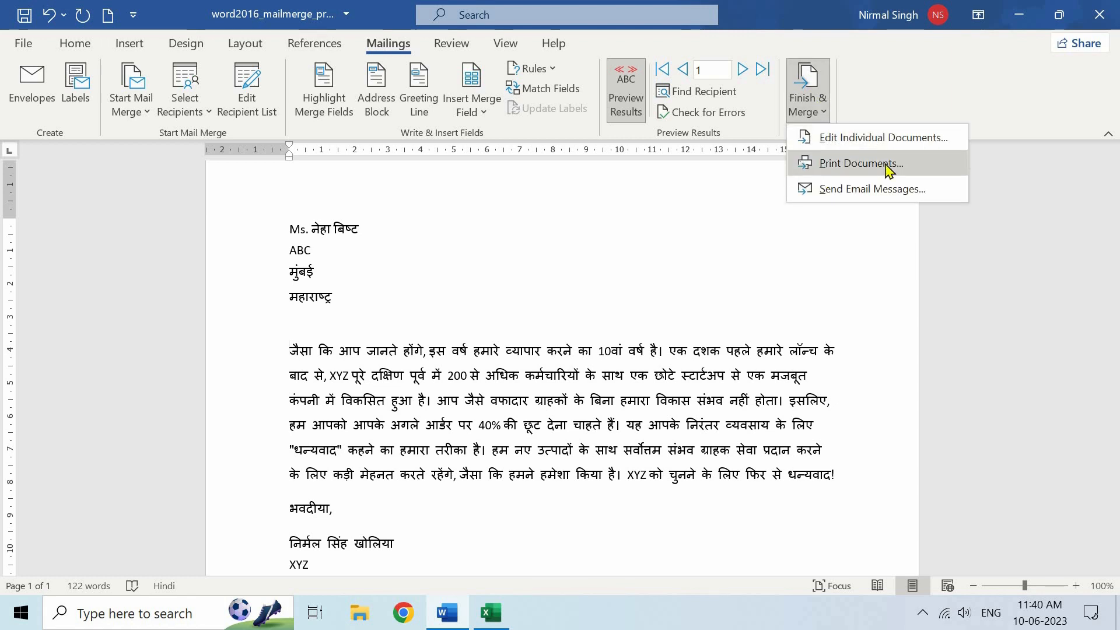
pyautogui.click(859, 166)
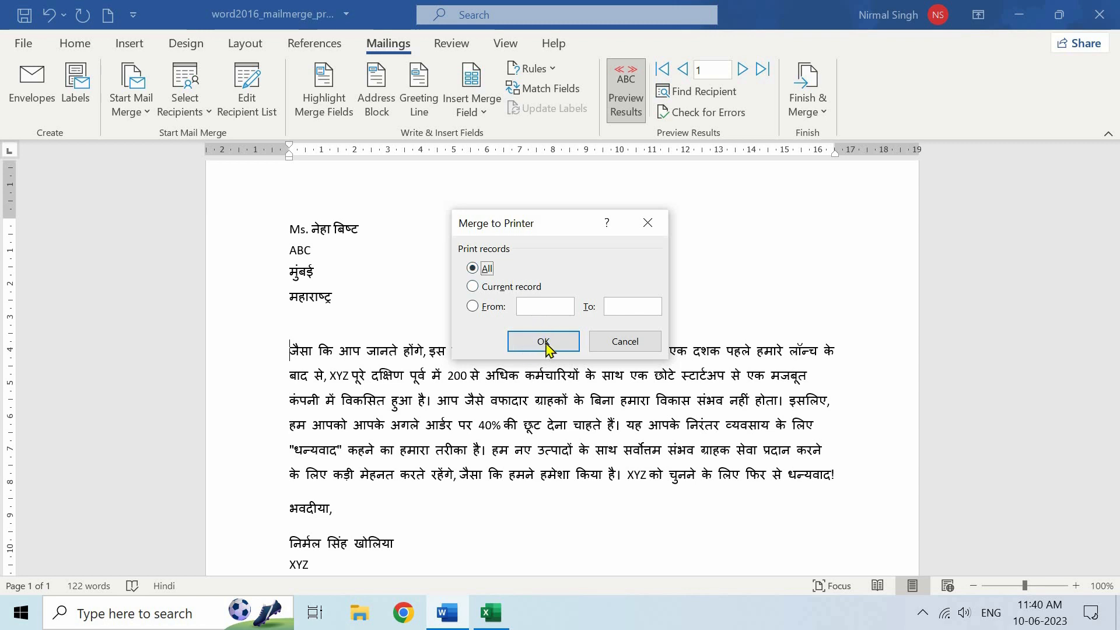
pyautogui.click(633, 344)
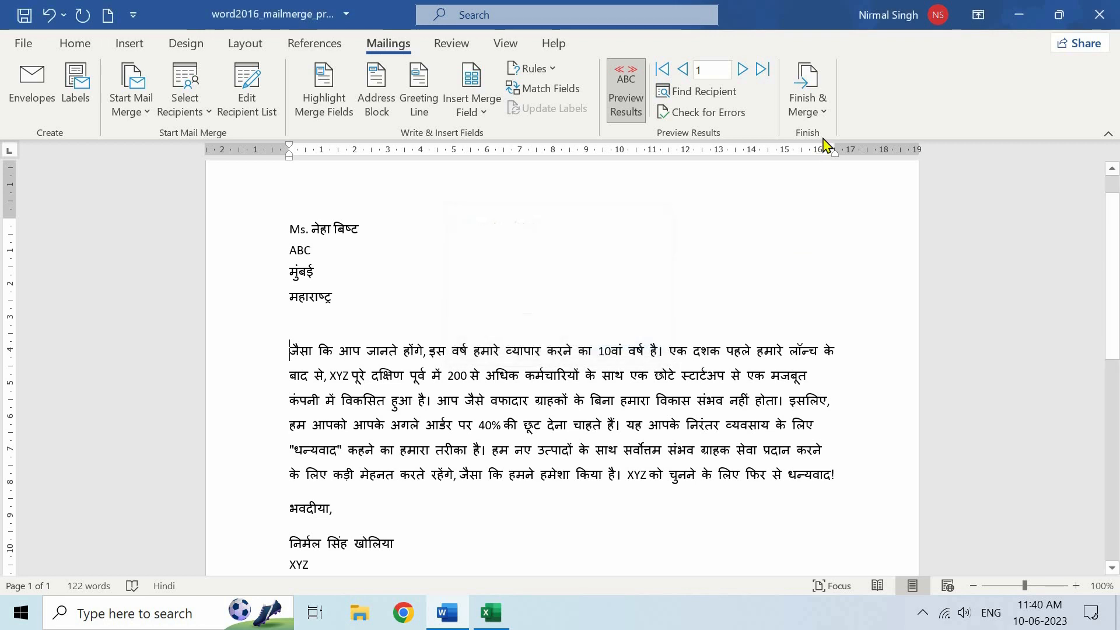
# Look at Send Email Messages, cancel it, and bring the Finish & Merge choices back up
pyautogui.click(820, 113)
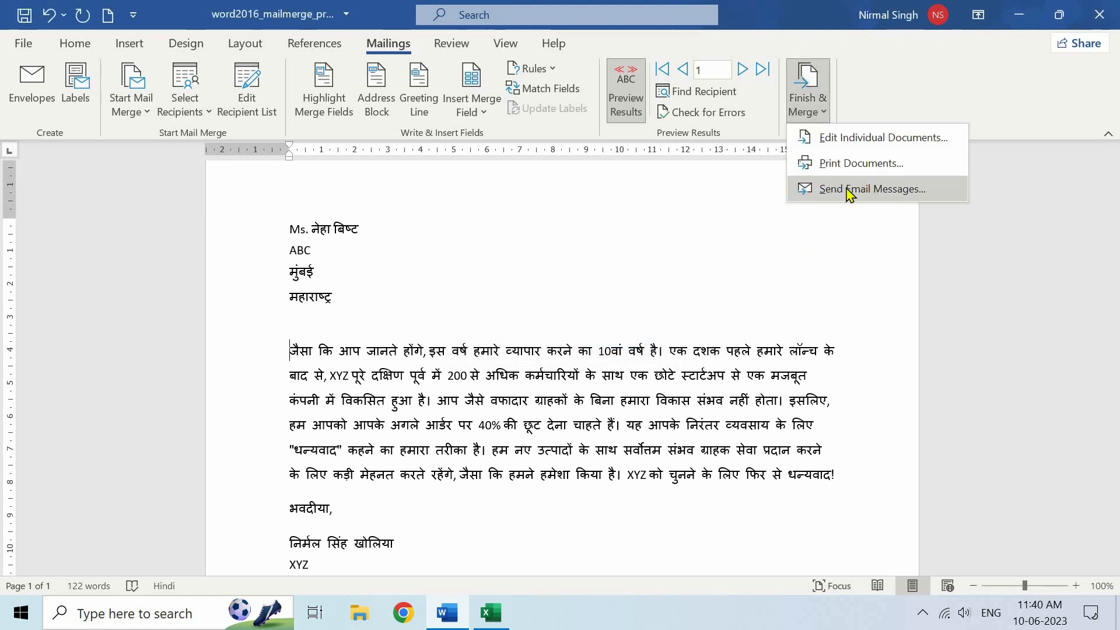
pyautogui.click(847, 185)
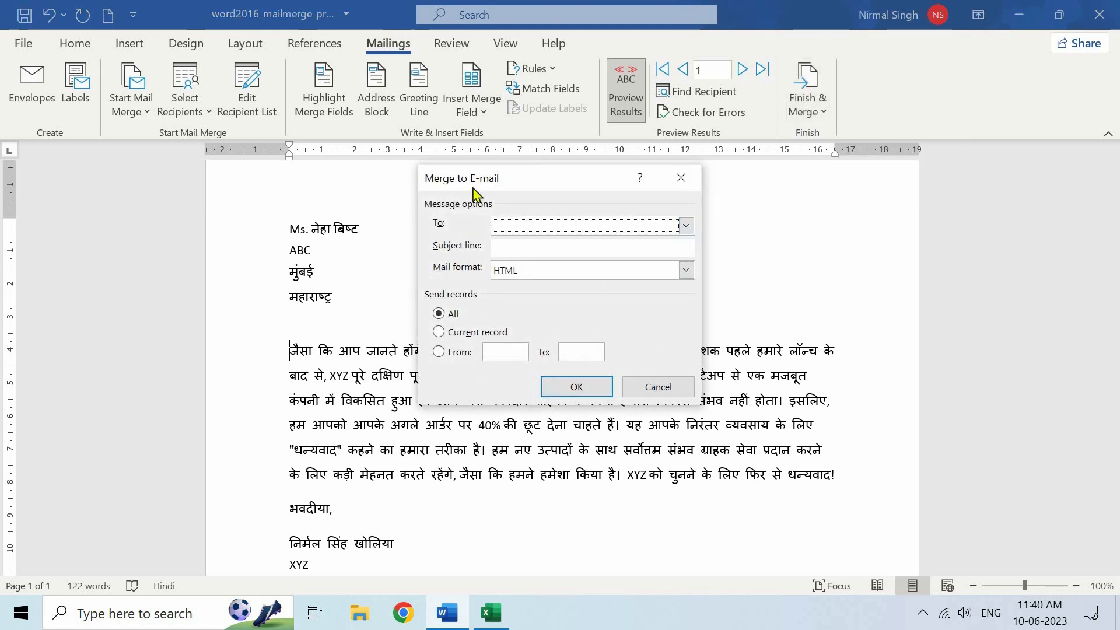
pyautogui.click(661, 387)
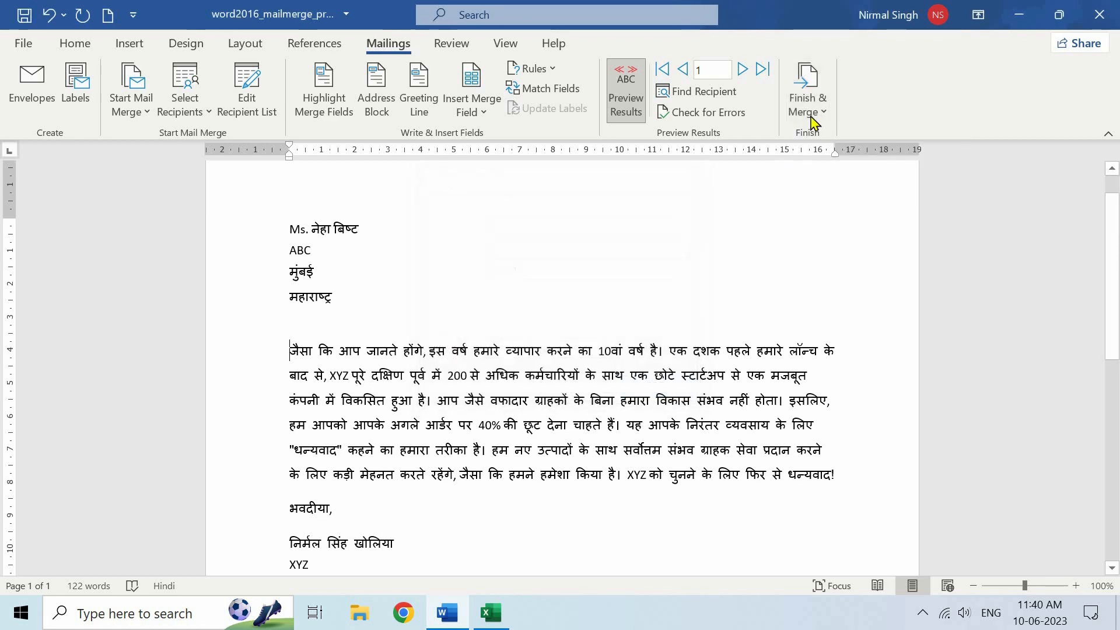
pyautogui.click(815, 113)
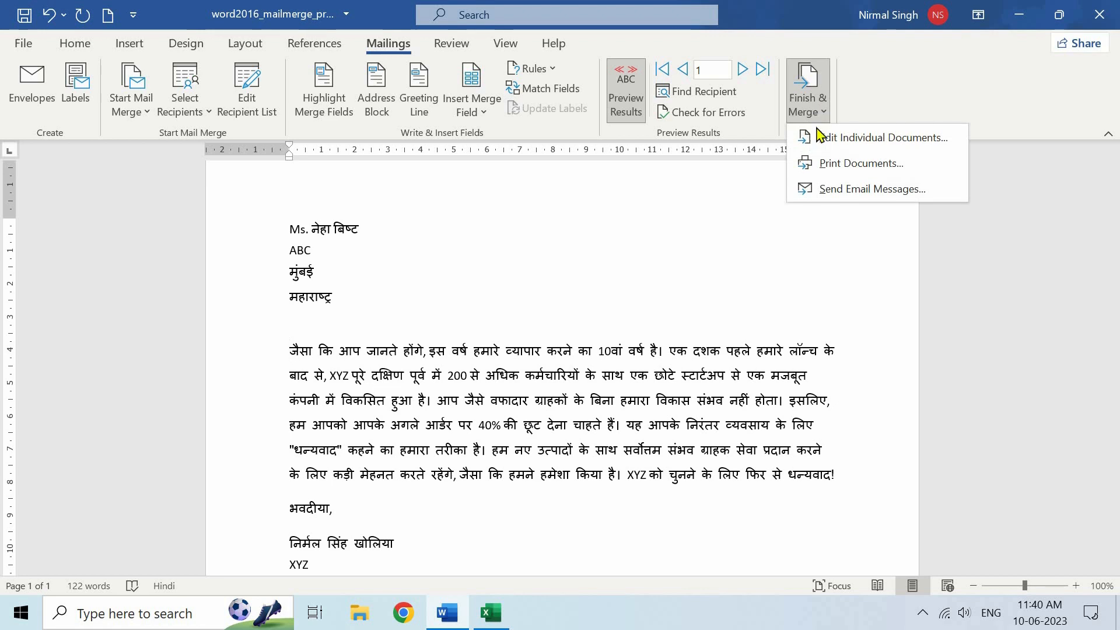
# Merge all records via Edit Individual Documents into Letters1, skim it, and return to the template
pyautogui.click(863, 140)
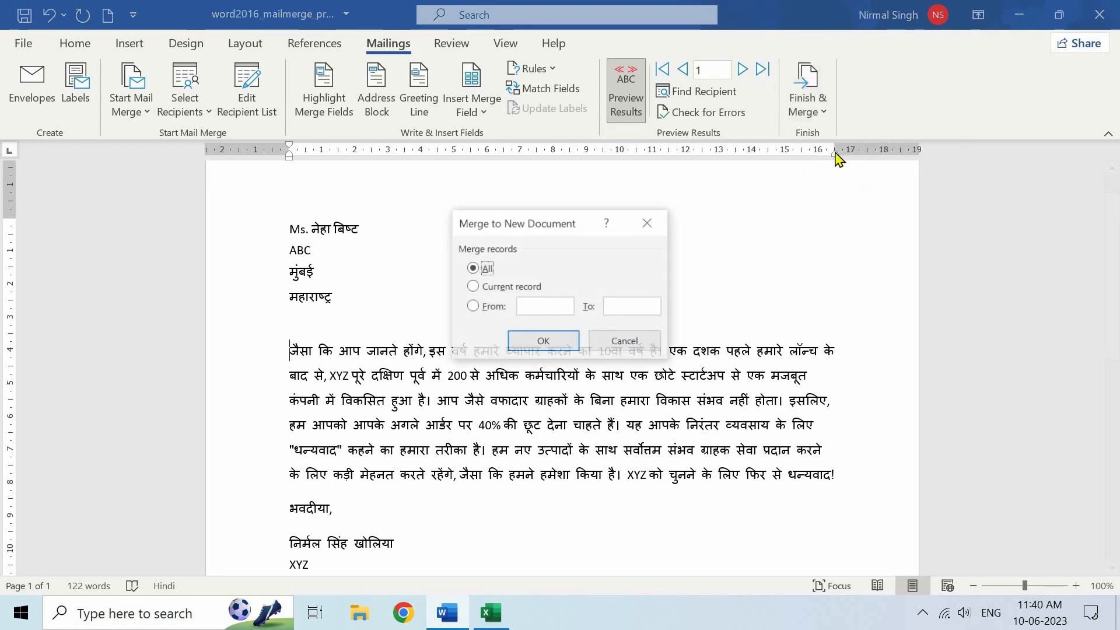
pyautogui.click(544, 342)
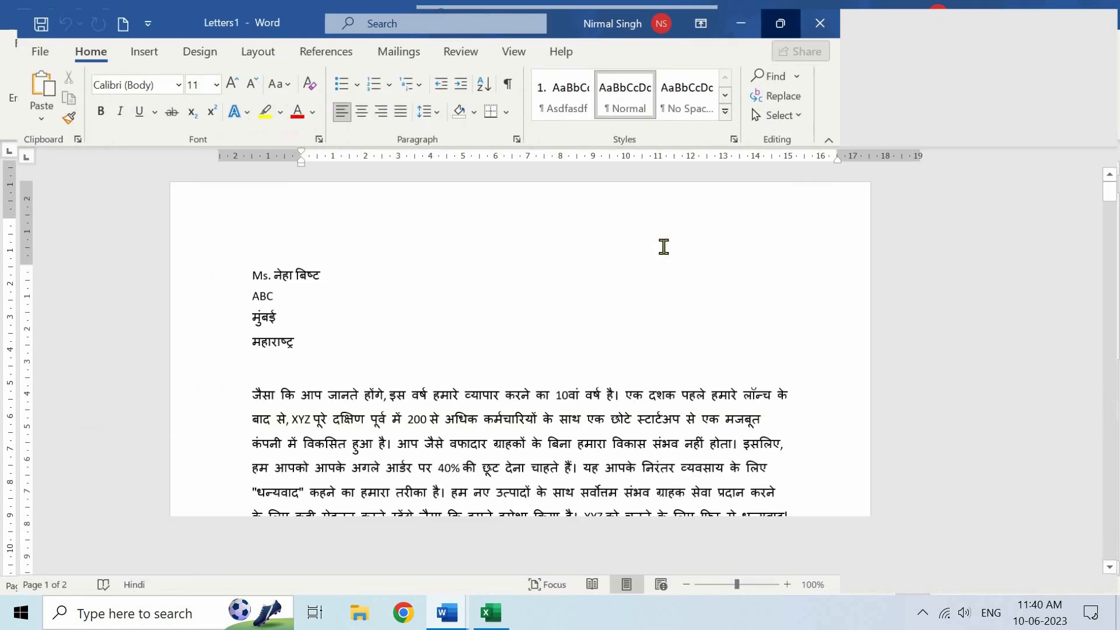
pyautogui.scroll(-12, 663, 247)
pyautogui.scroll(-15, 725, 326)
pyautogui.scroll(-15, 724, 327)
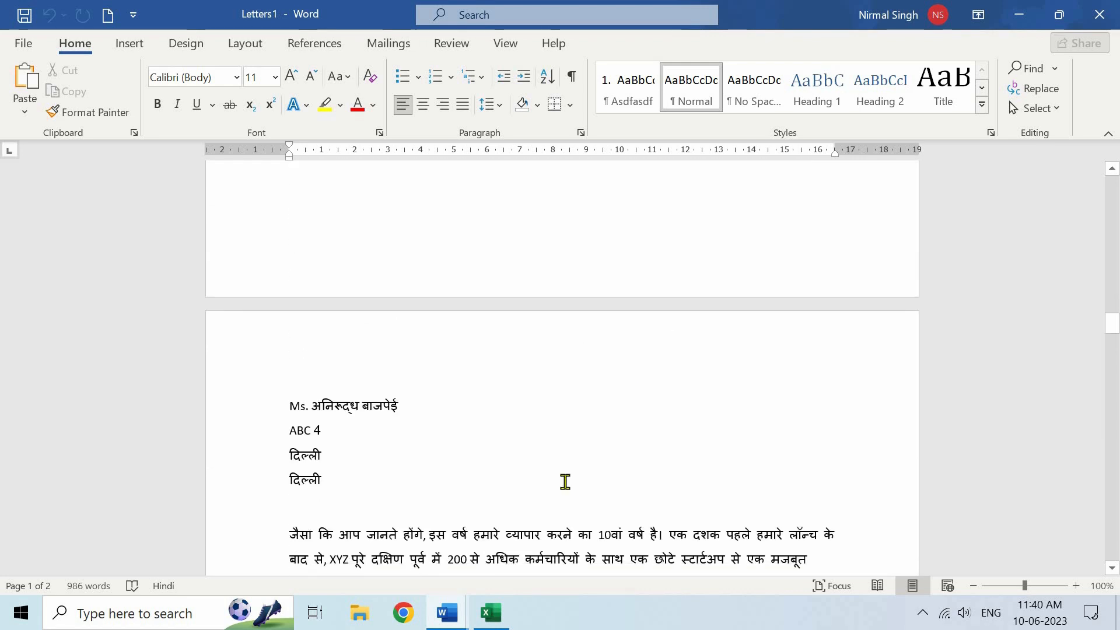
pyautogui.scroll(-3, 565, 481)
pyautogui.moveTo(447, 612)
pyautogui.click(396, 552)
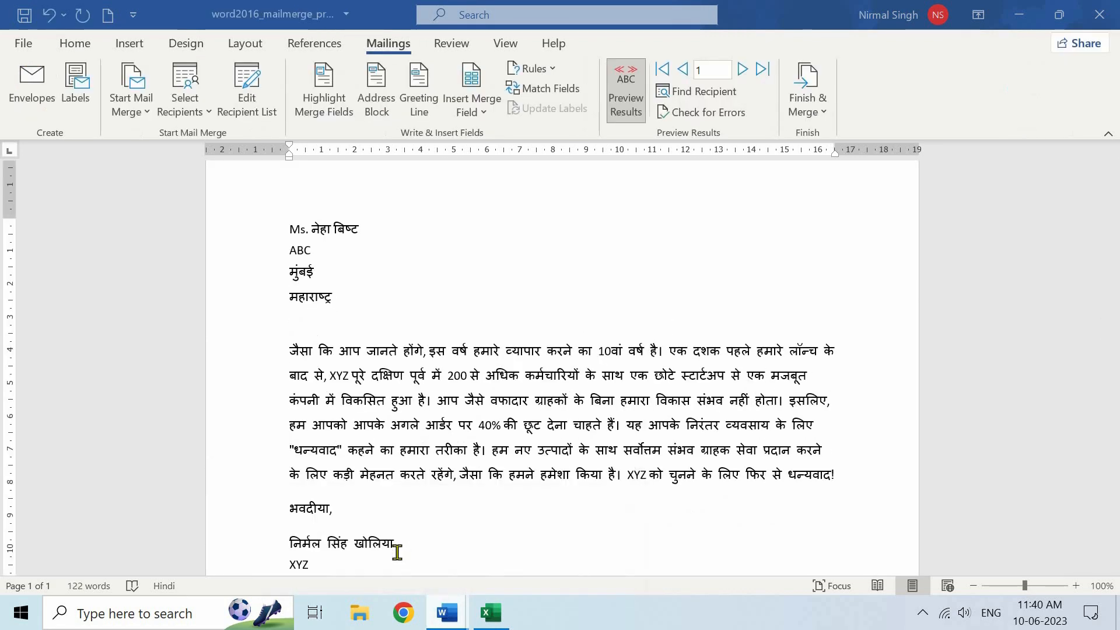
# Look over the Start Mail Merge types and Select Recipients sources without changing anything
pyautogui.click(133, 112)
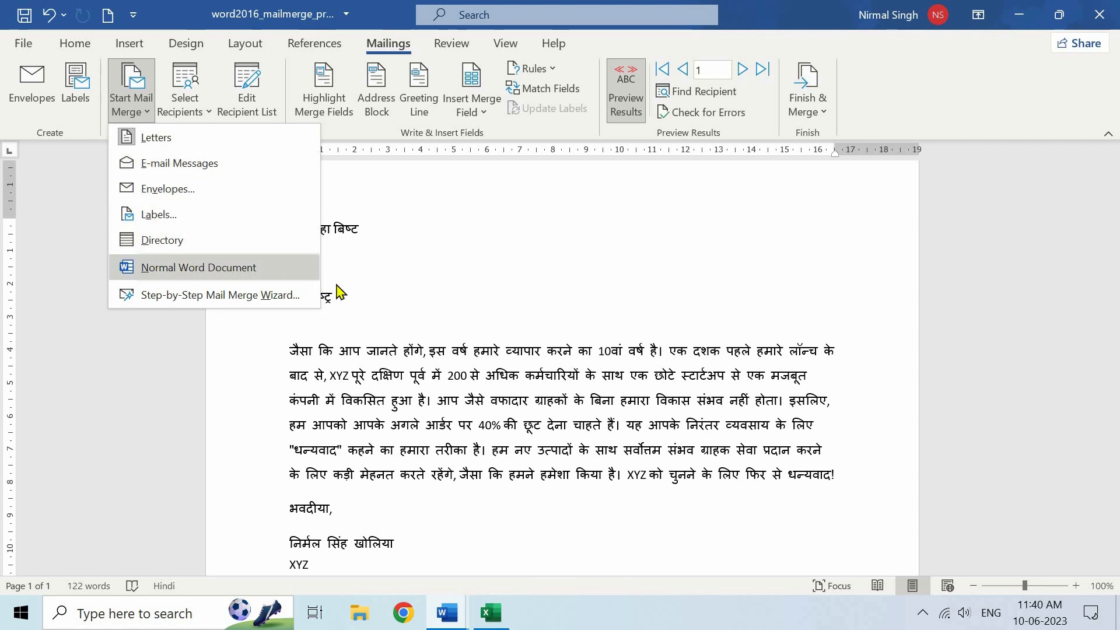
pyautogui.click(352, 301)
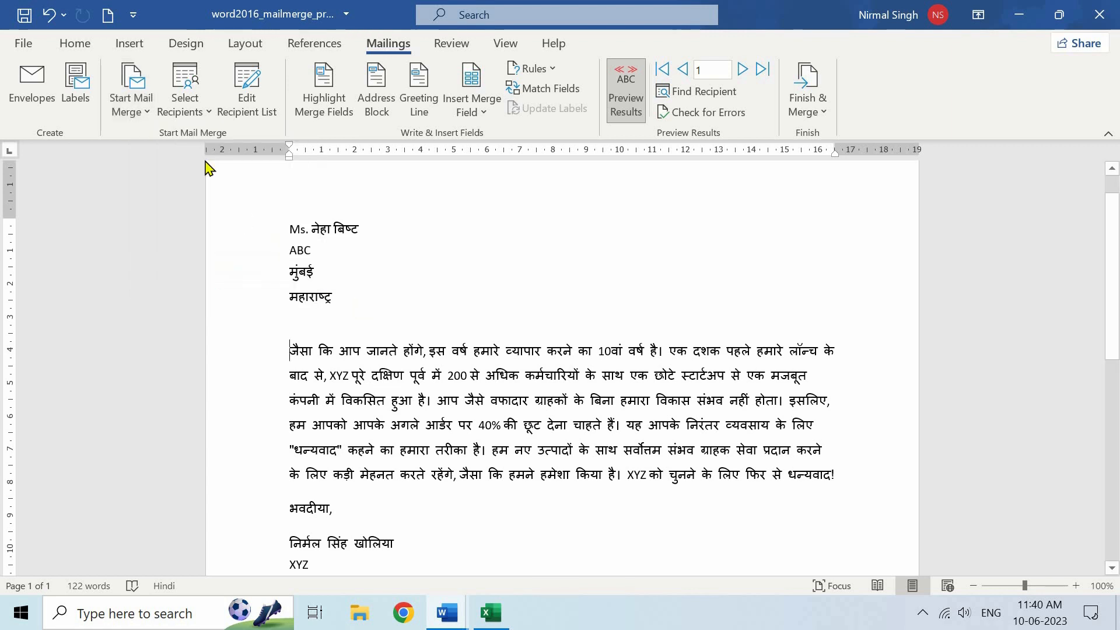
pyautogui.click(185, 113)
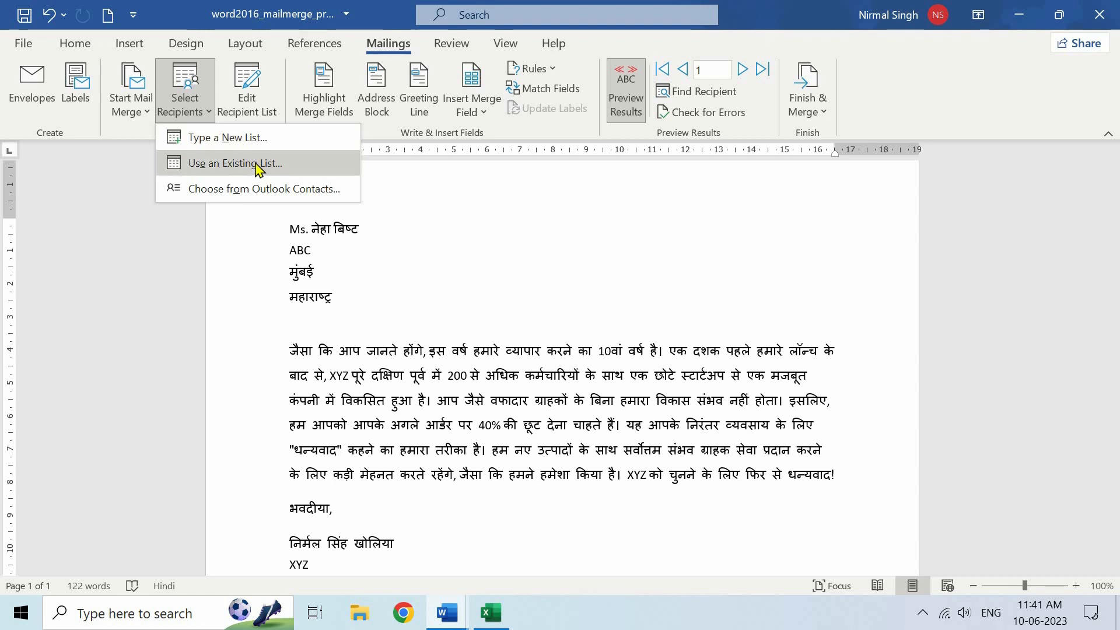
pyautogui.click(356, 301)
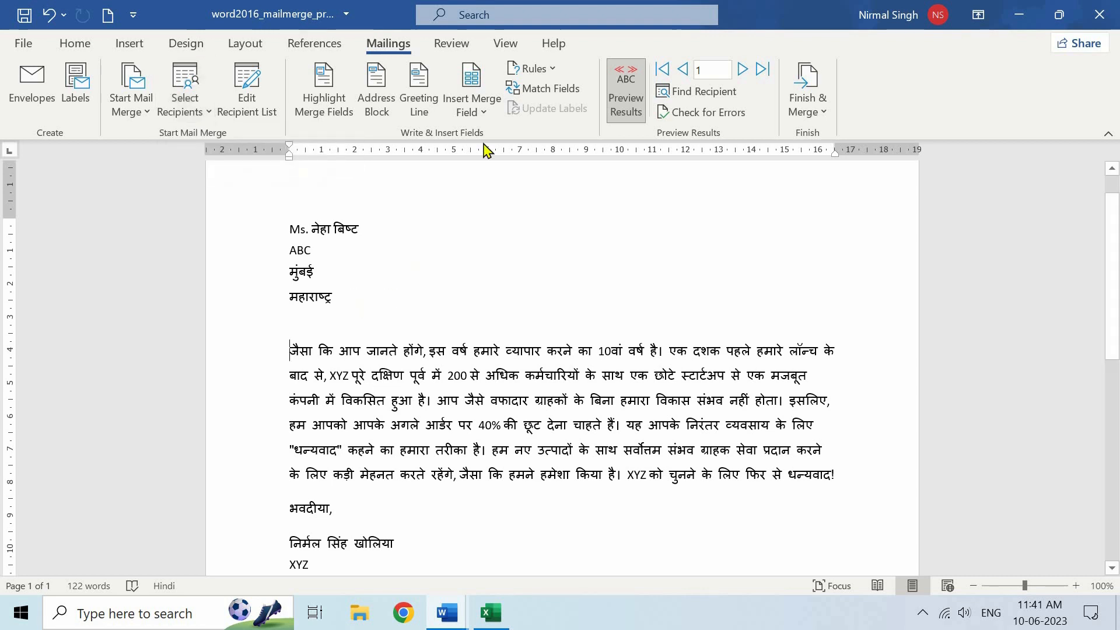
# Check the available Insert Merge Field entries, then bring up the Finish & Merge choices
pyautogui.click(474, 116)
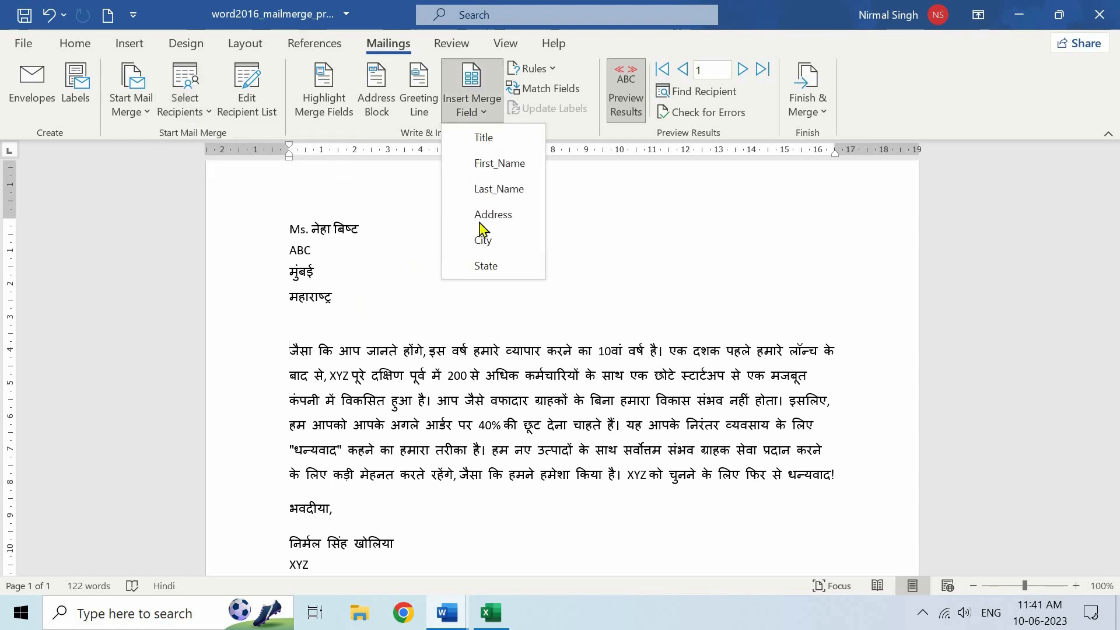
pyautogui.click(729, 194)
pyautogui.click(808, 102)
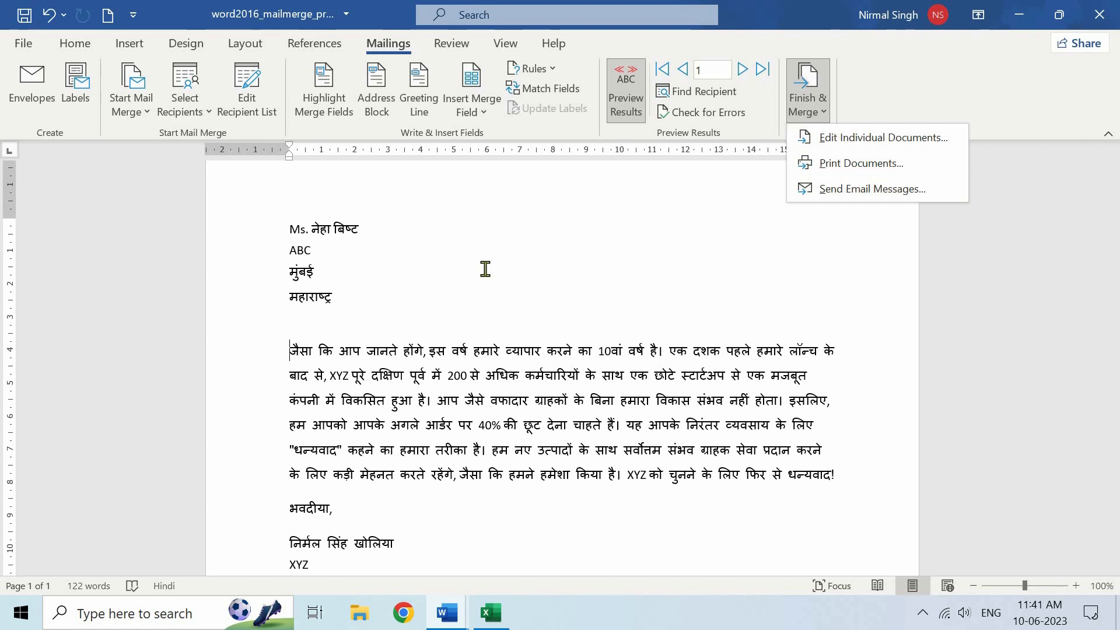
pyautogui.click(490, 237)
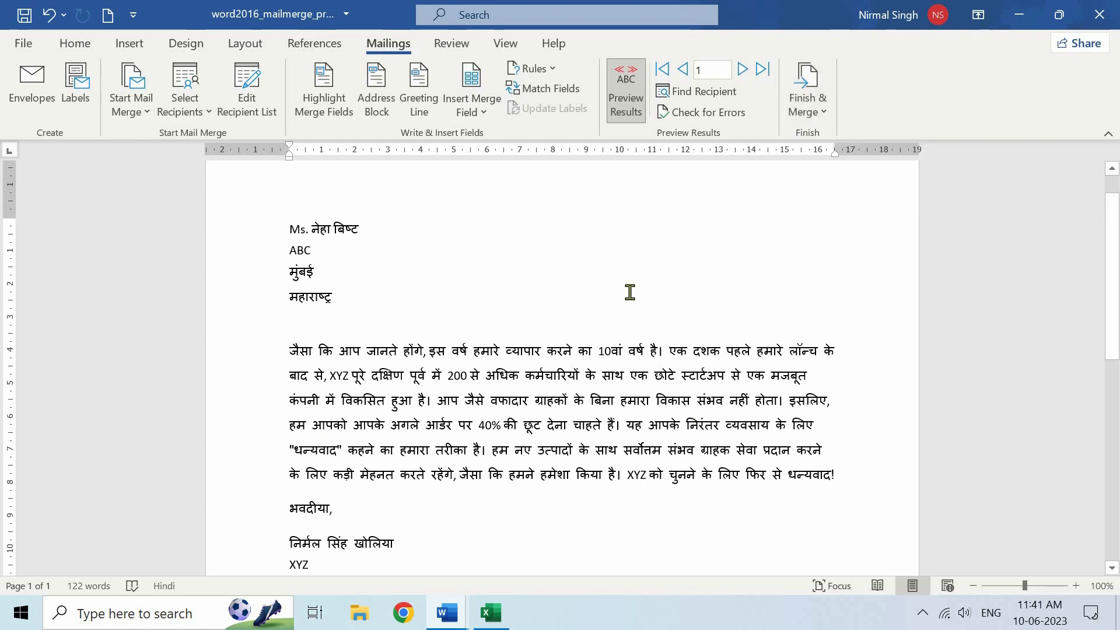
pyautogui.click(742, 69)
pyautogui.click(742, 69)
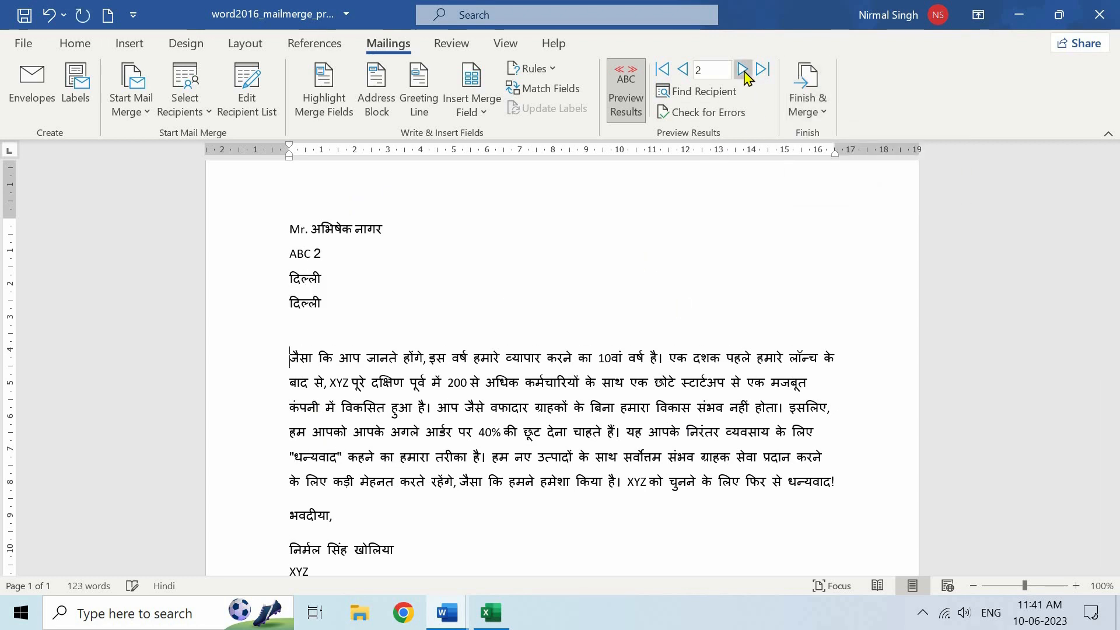
pyautogui.click(742, 69)
pyautogui.click(743, 68)
pyautogui.click(743, 69)
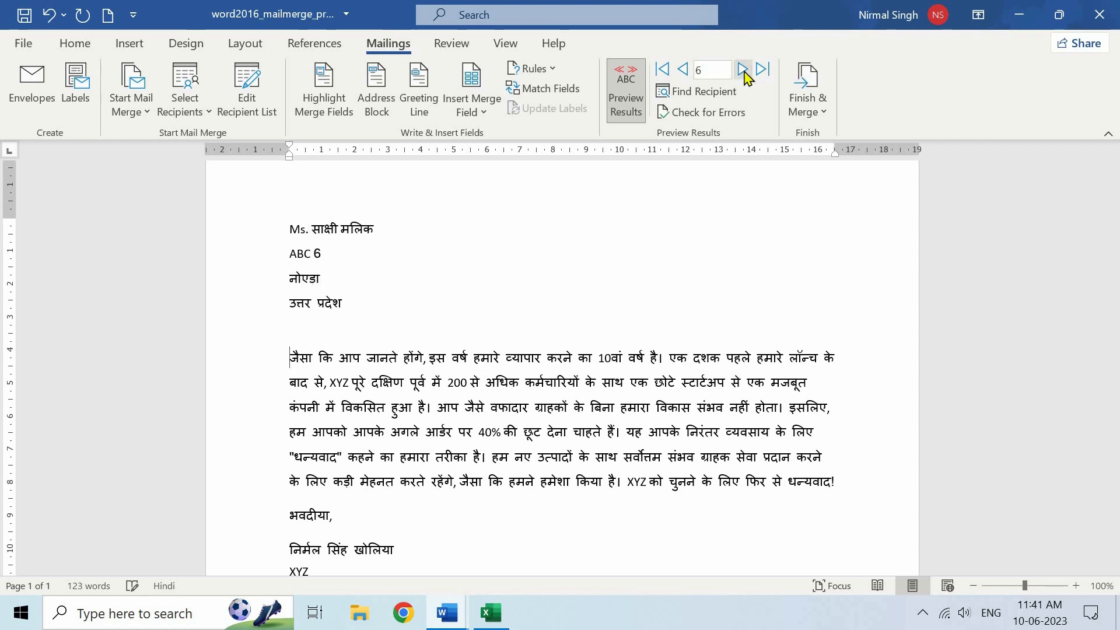
pyautogui.click(743, 68)
pyautogui.click(743, 69)
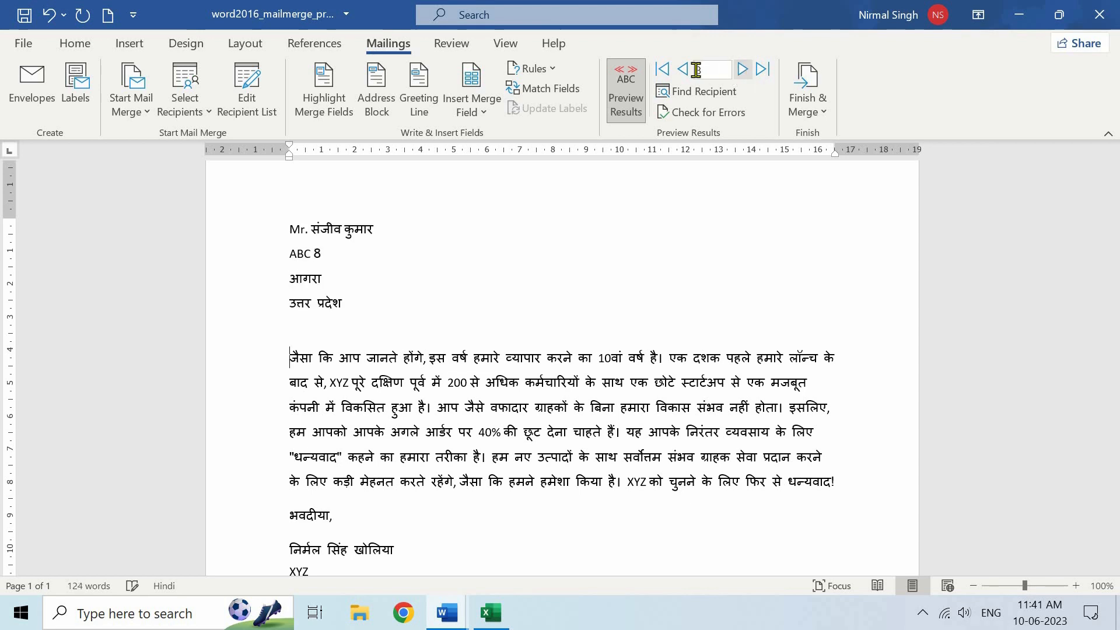
pyautogui.click(663, 69)
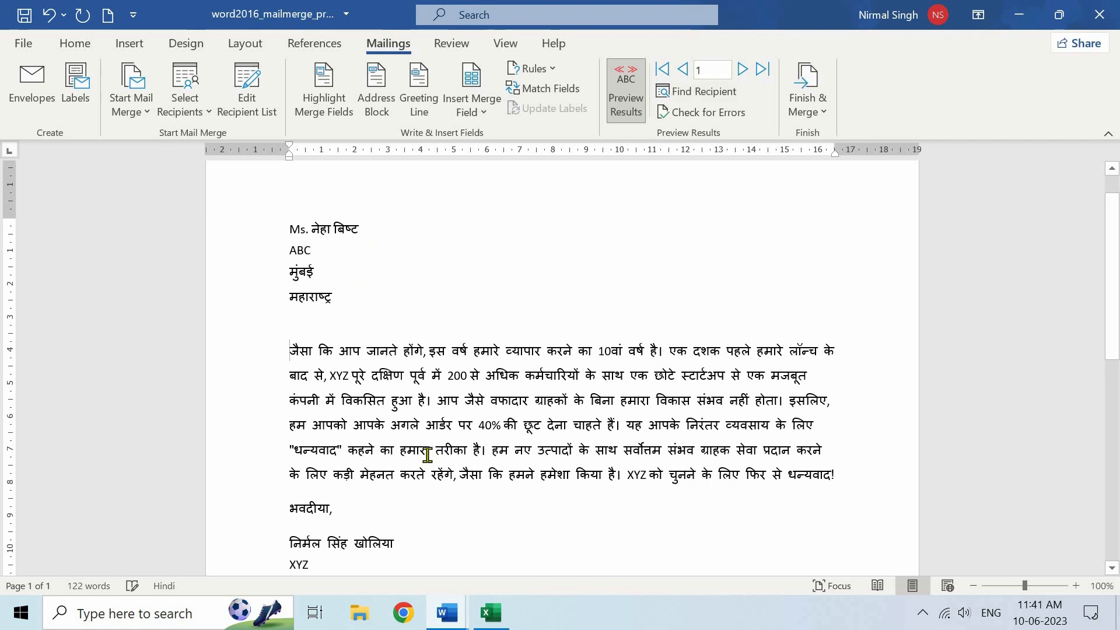